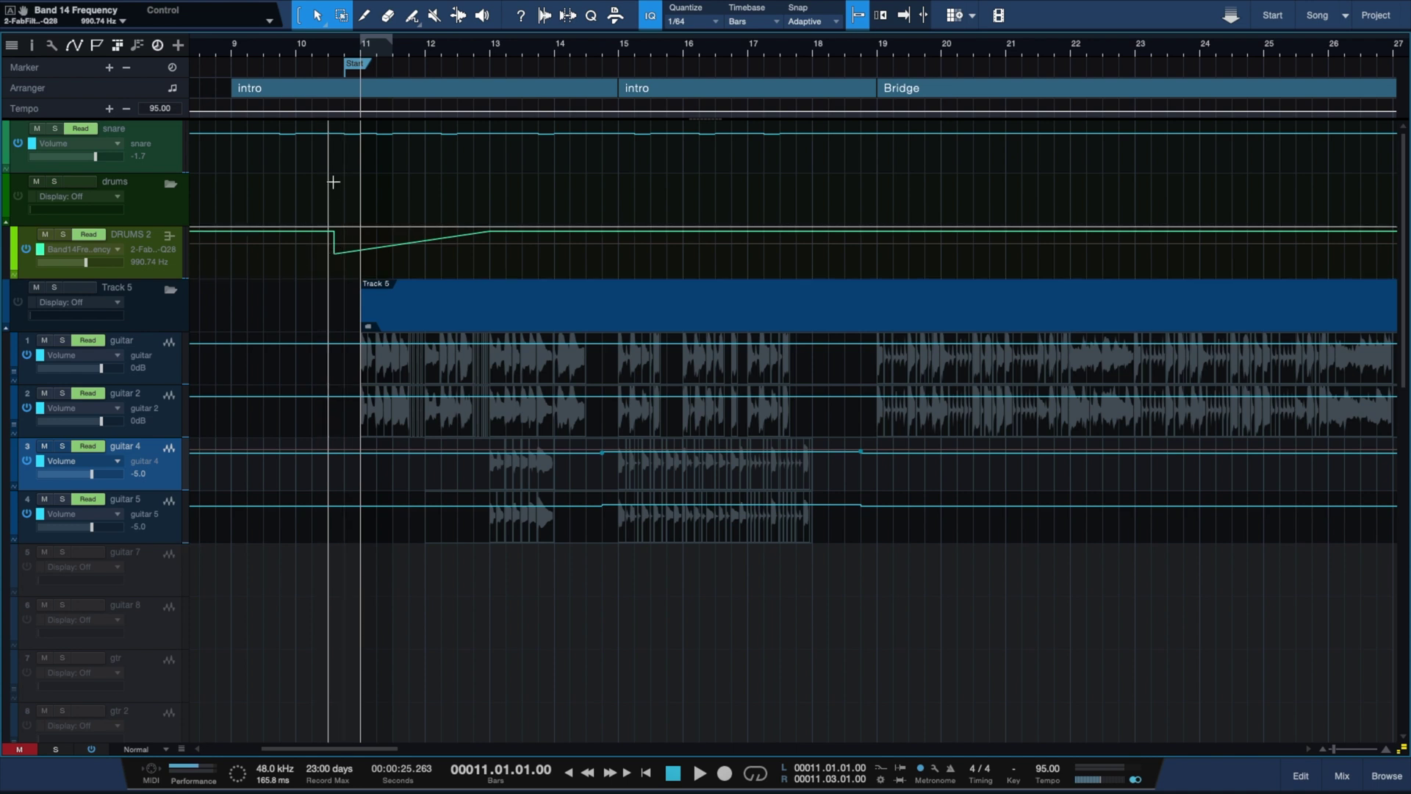
Show the mix console and open the DRUMS instrument's Superior Drummer 3 window
key(w)
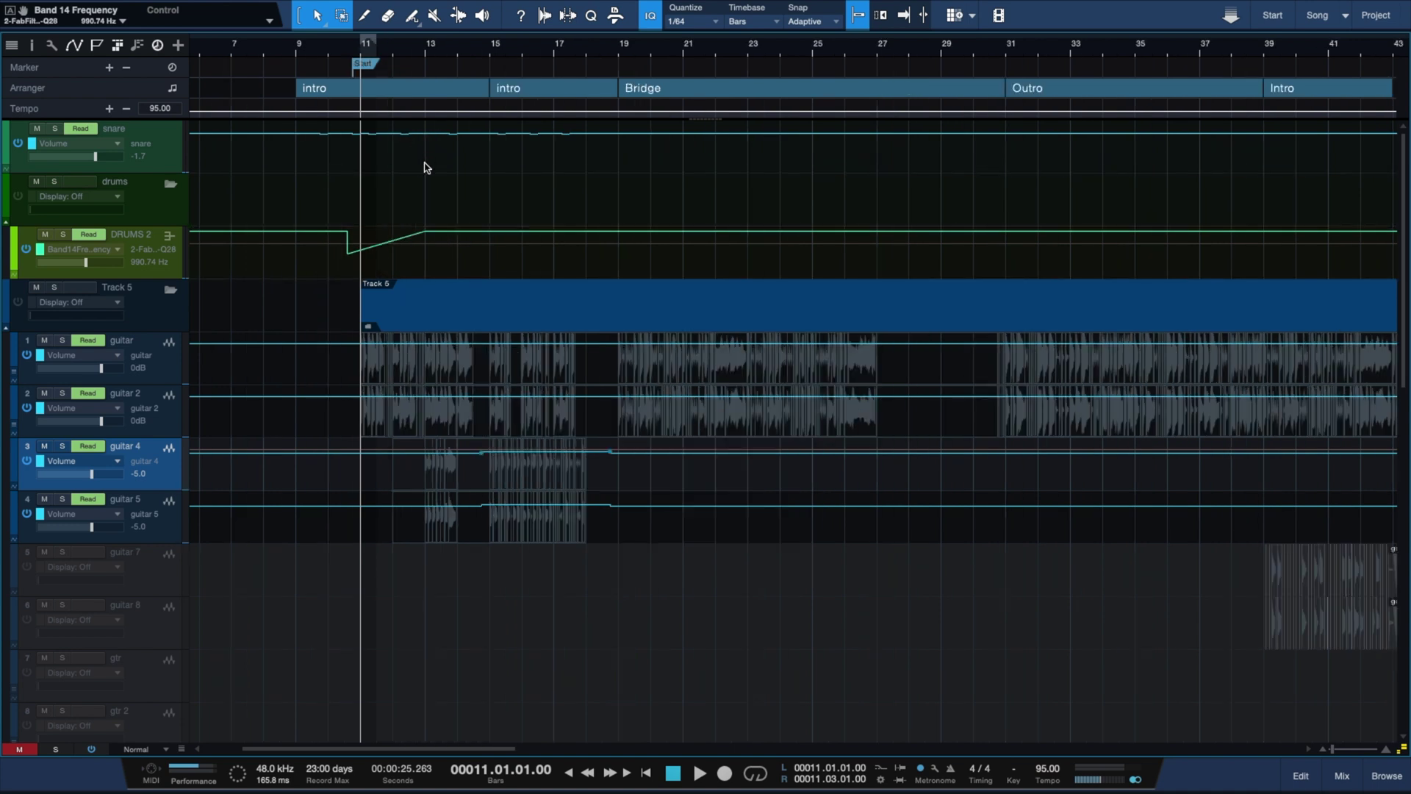
scroll(441, 286, down, 3)
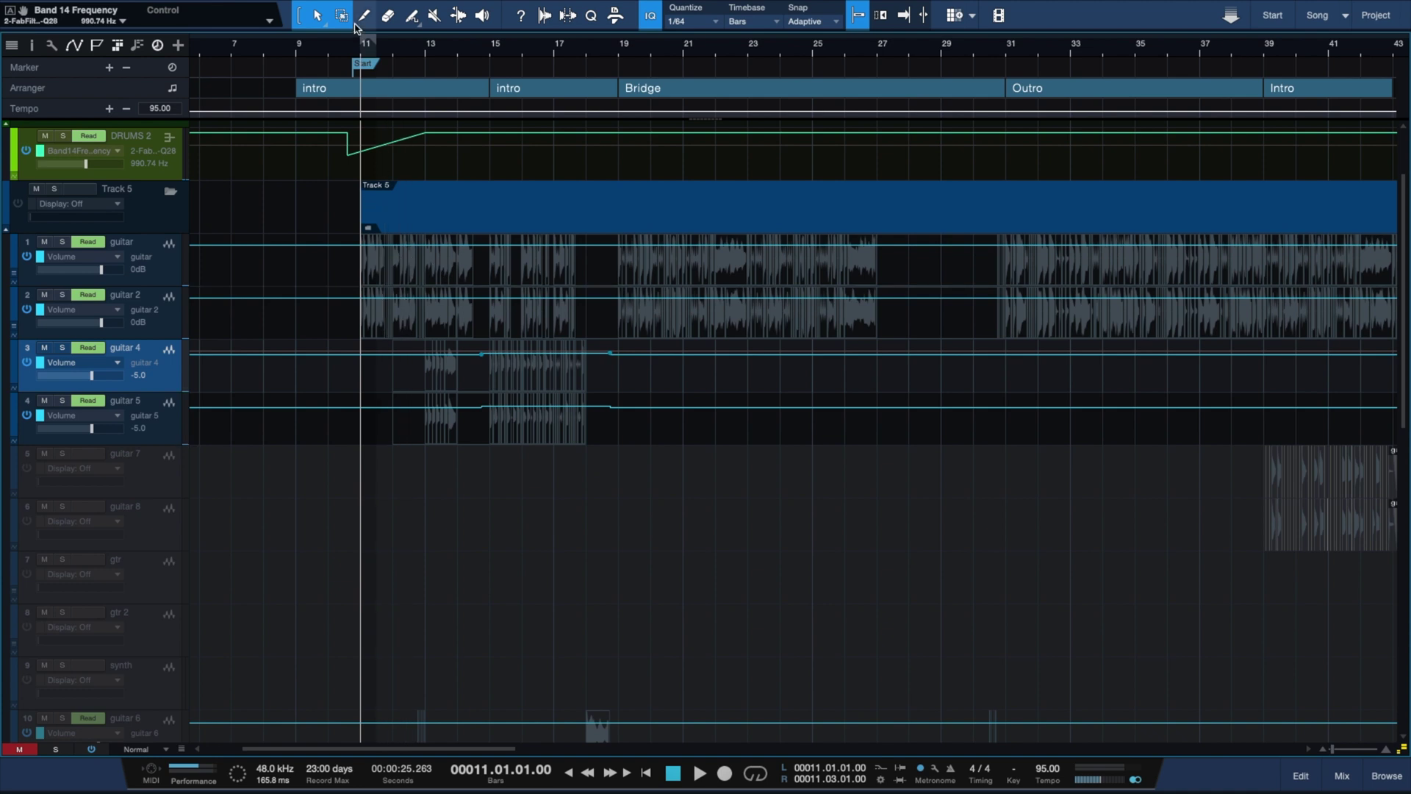
scroll(375, 255, up, 2)
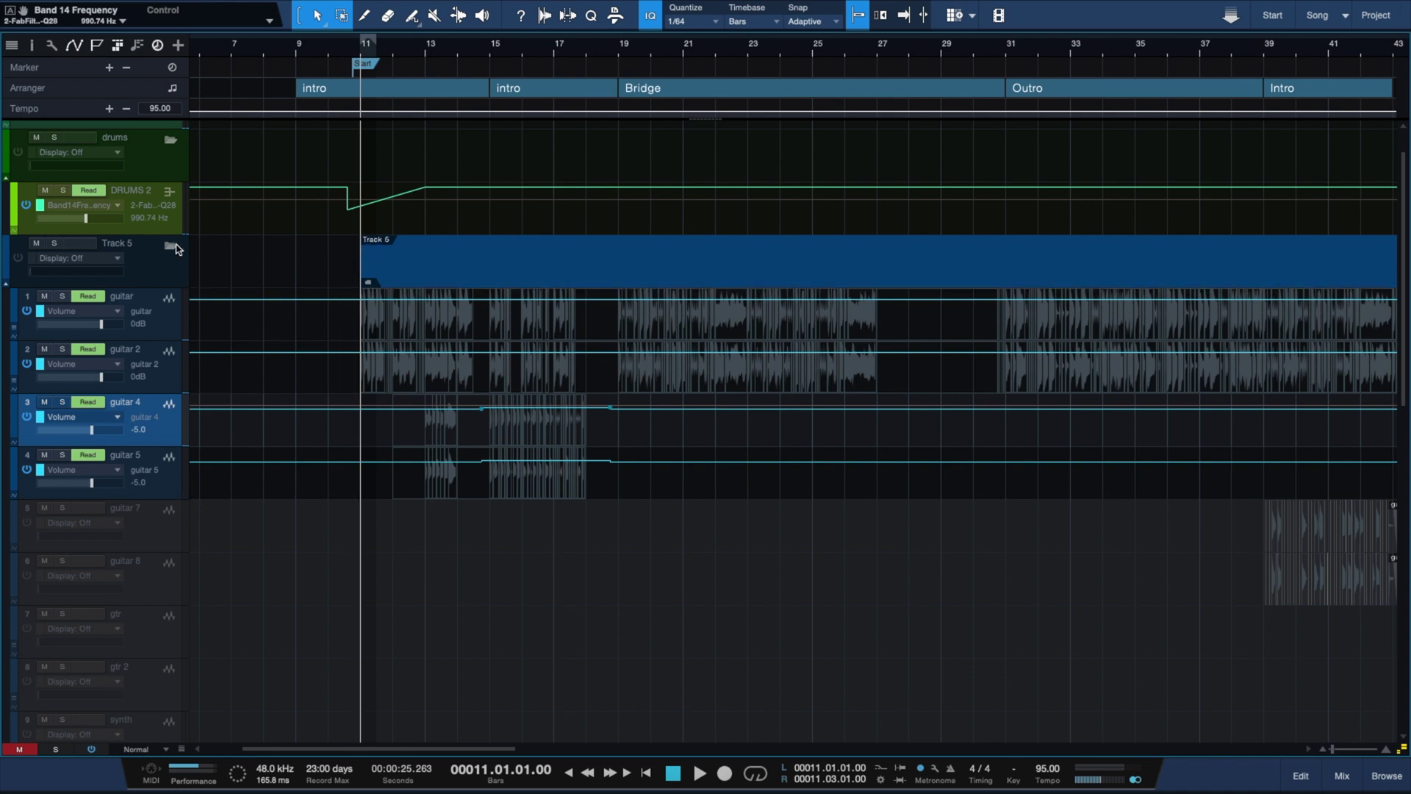
key(F3)
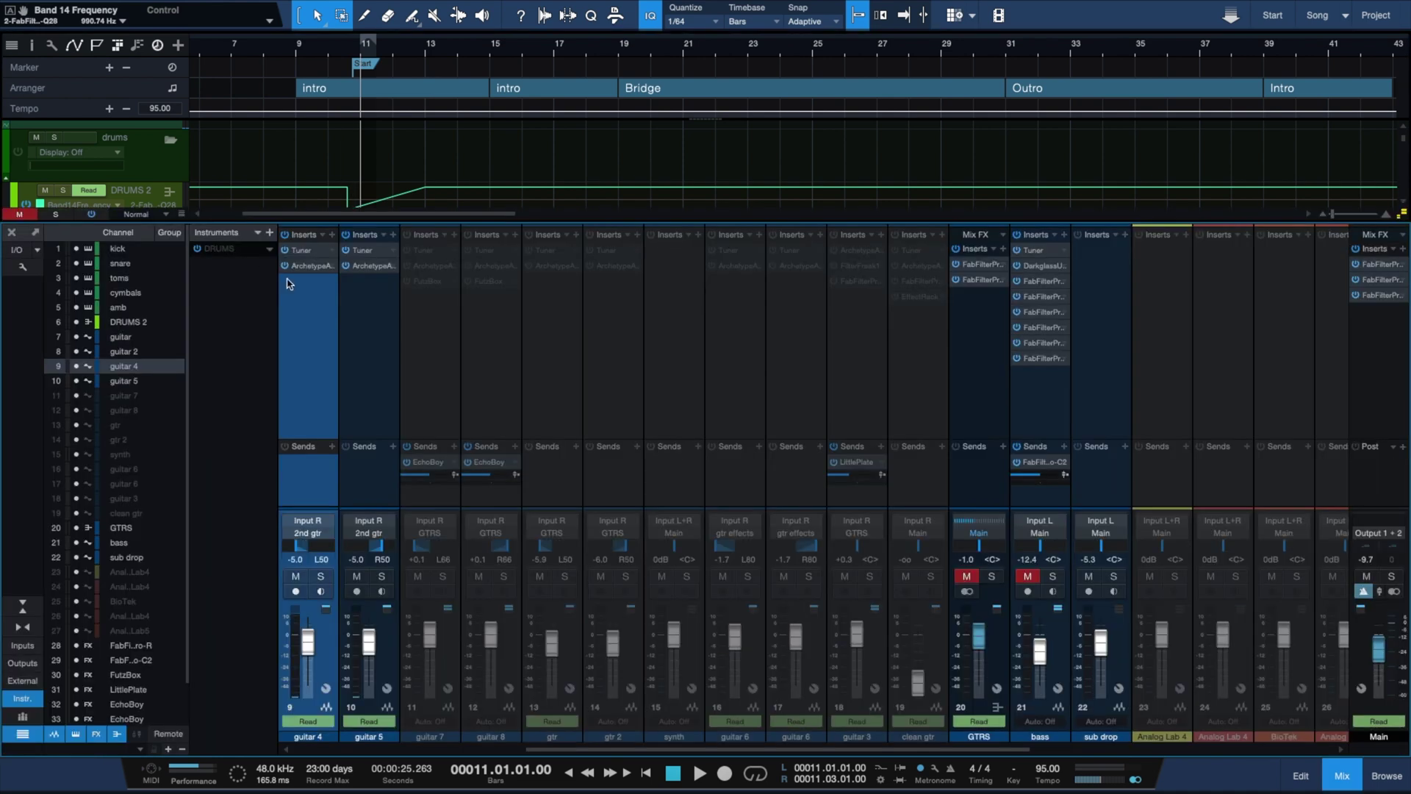
click(216, 251)
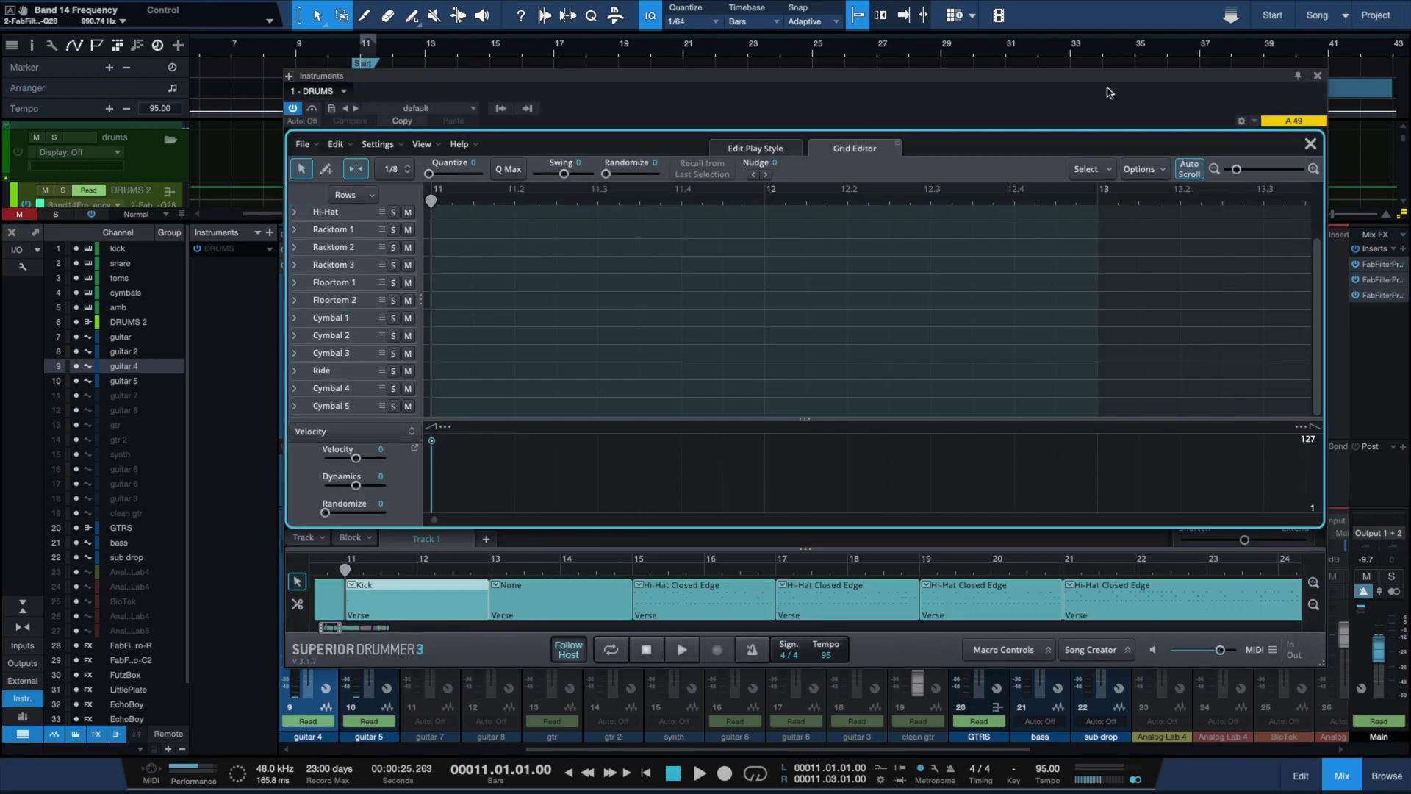
Leave the Grid Editor and tour Superior Drummer's Drums, Grooves, Mixer and Tracker pages, ending on the drum kit view
click(716, 153)
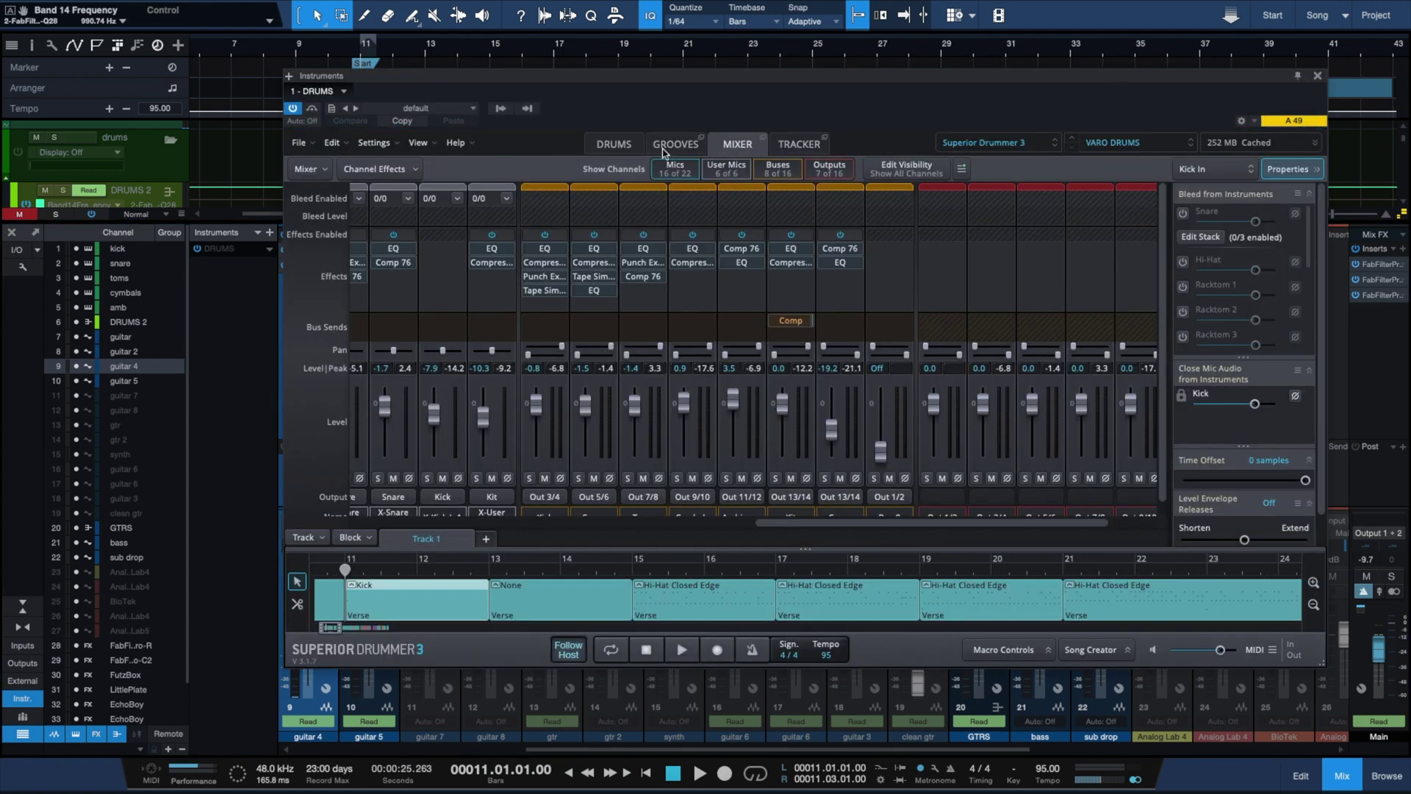
click(629, 147)
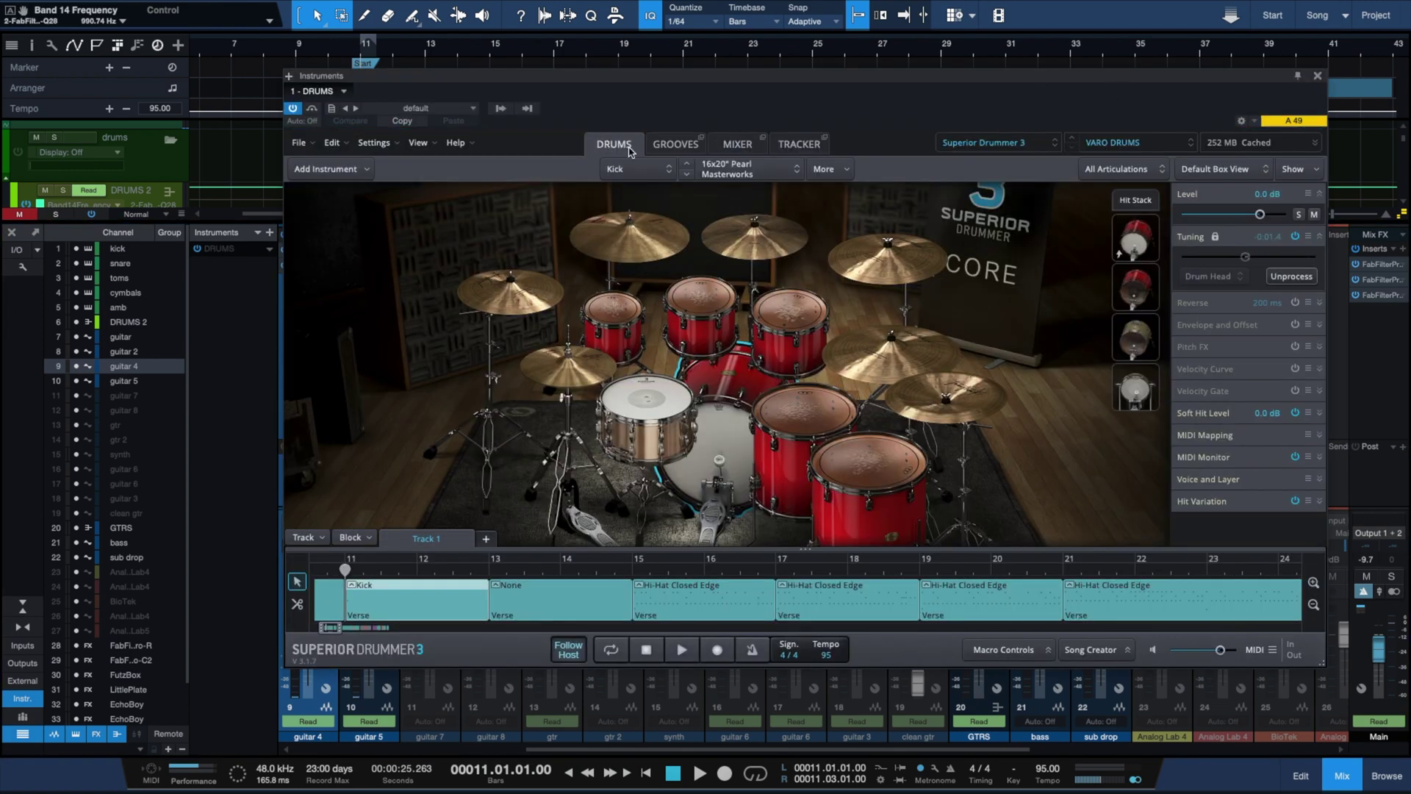
click(691, 146)
click(737, 144)
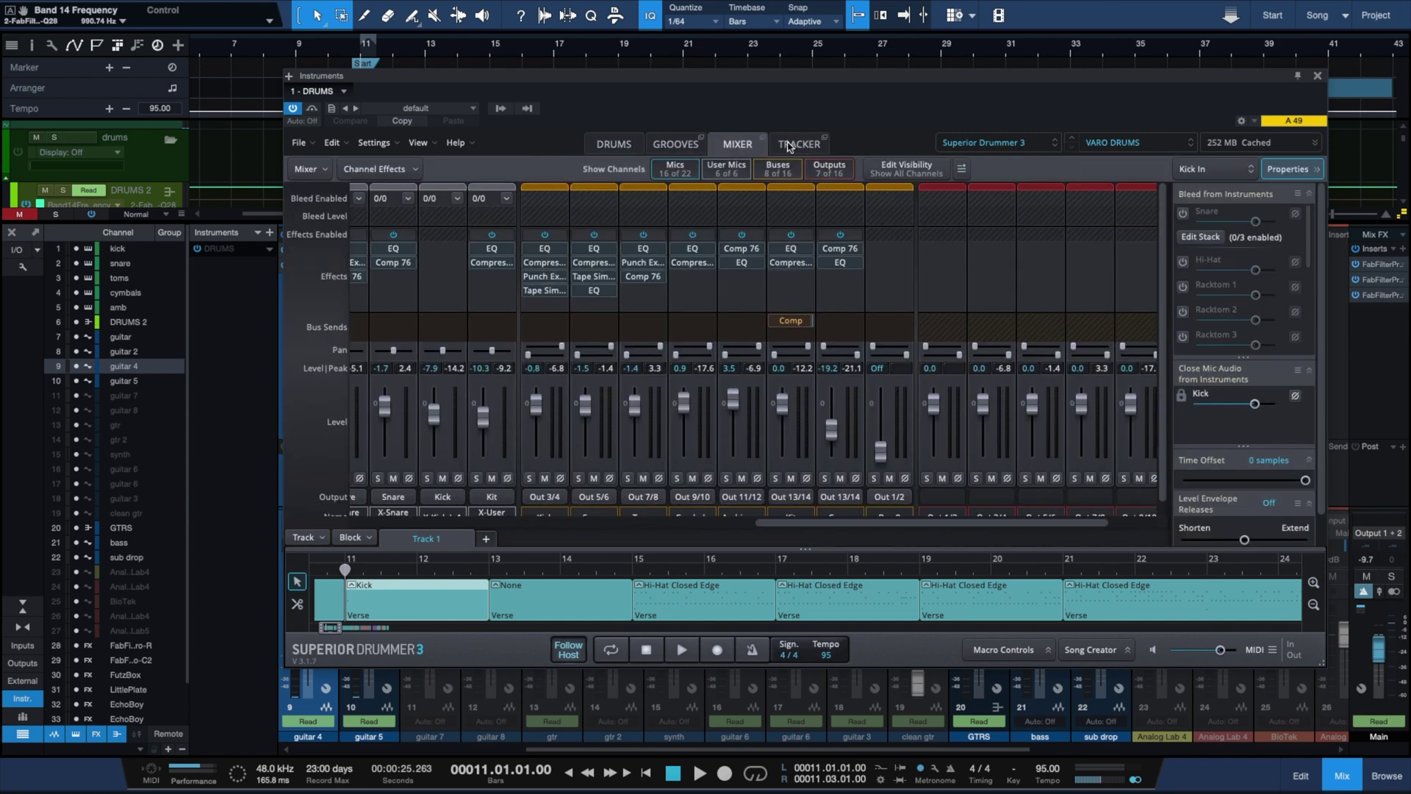
click(796, 145)
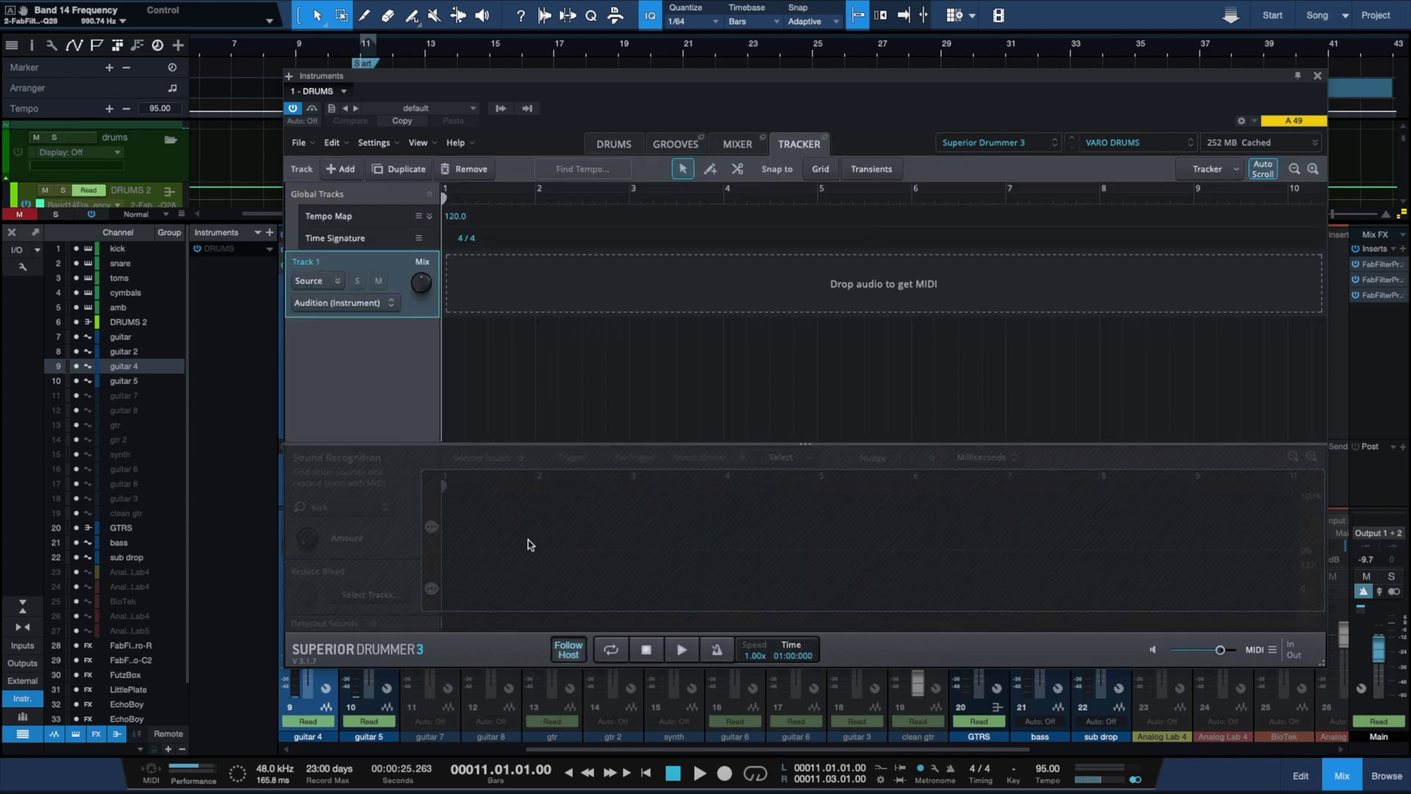
click(619, 147)
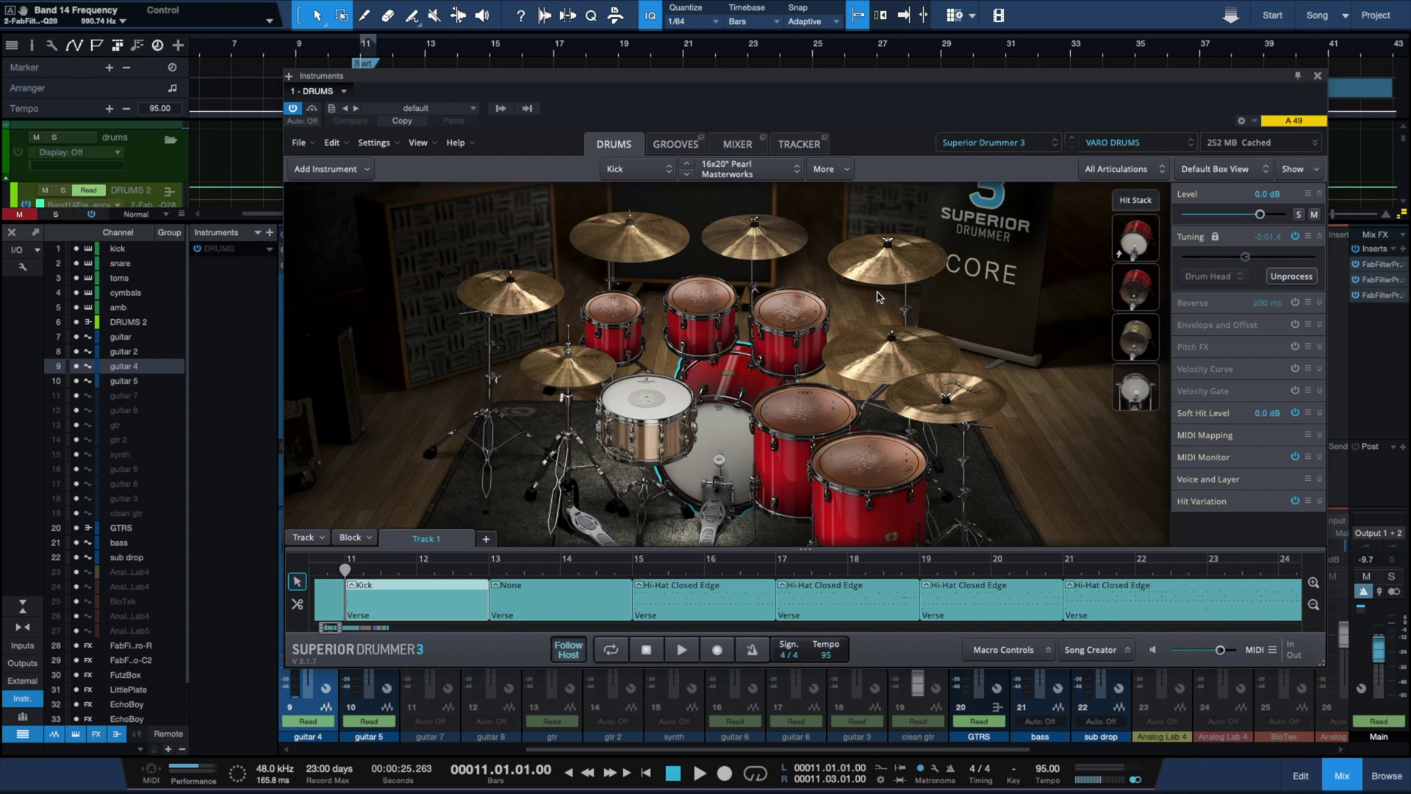
View the Grooves page, inspect the Hi-Hat Closed Edge block at bar 15 in the Grid Editor, and close the instrument window
click(672, 147)
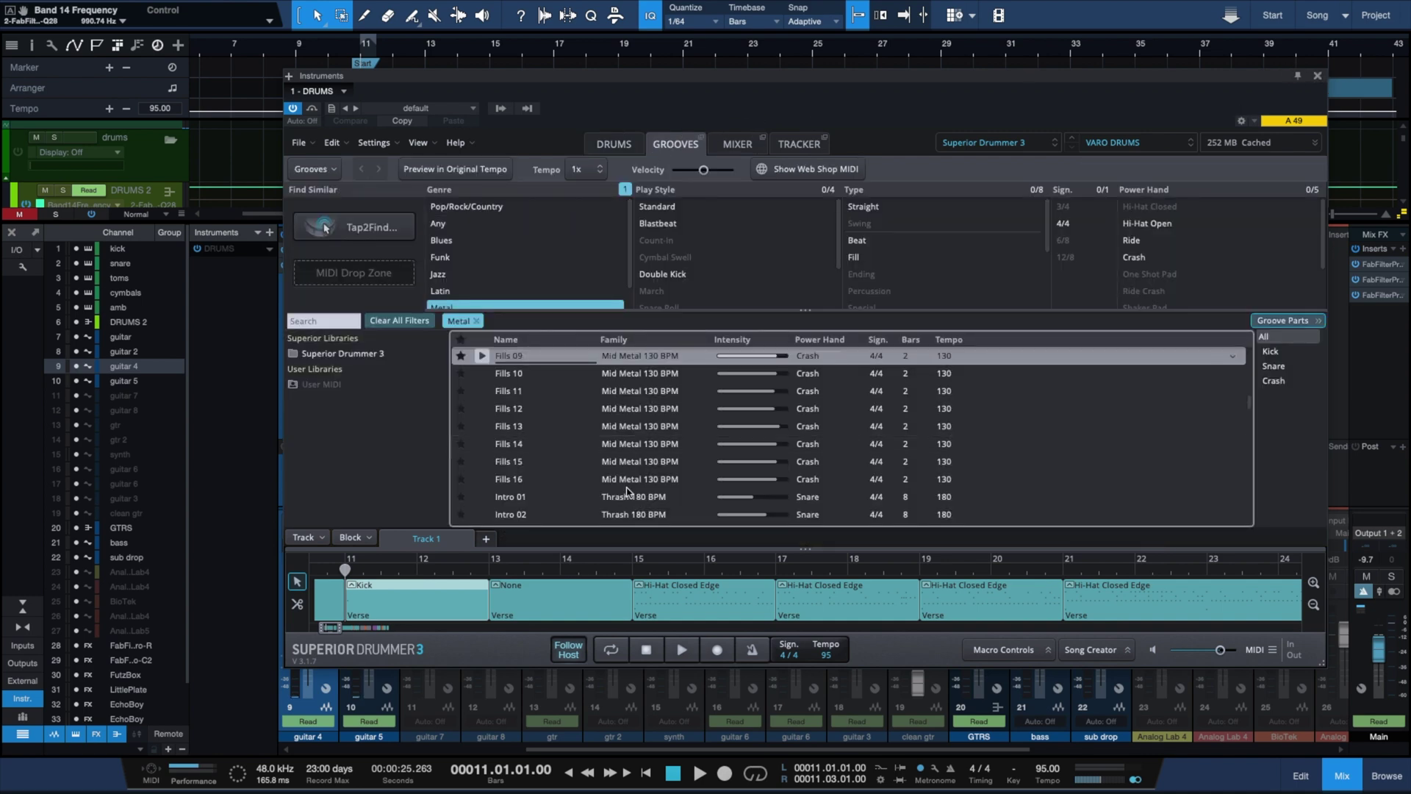
double_click(699, 612)
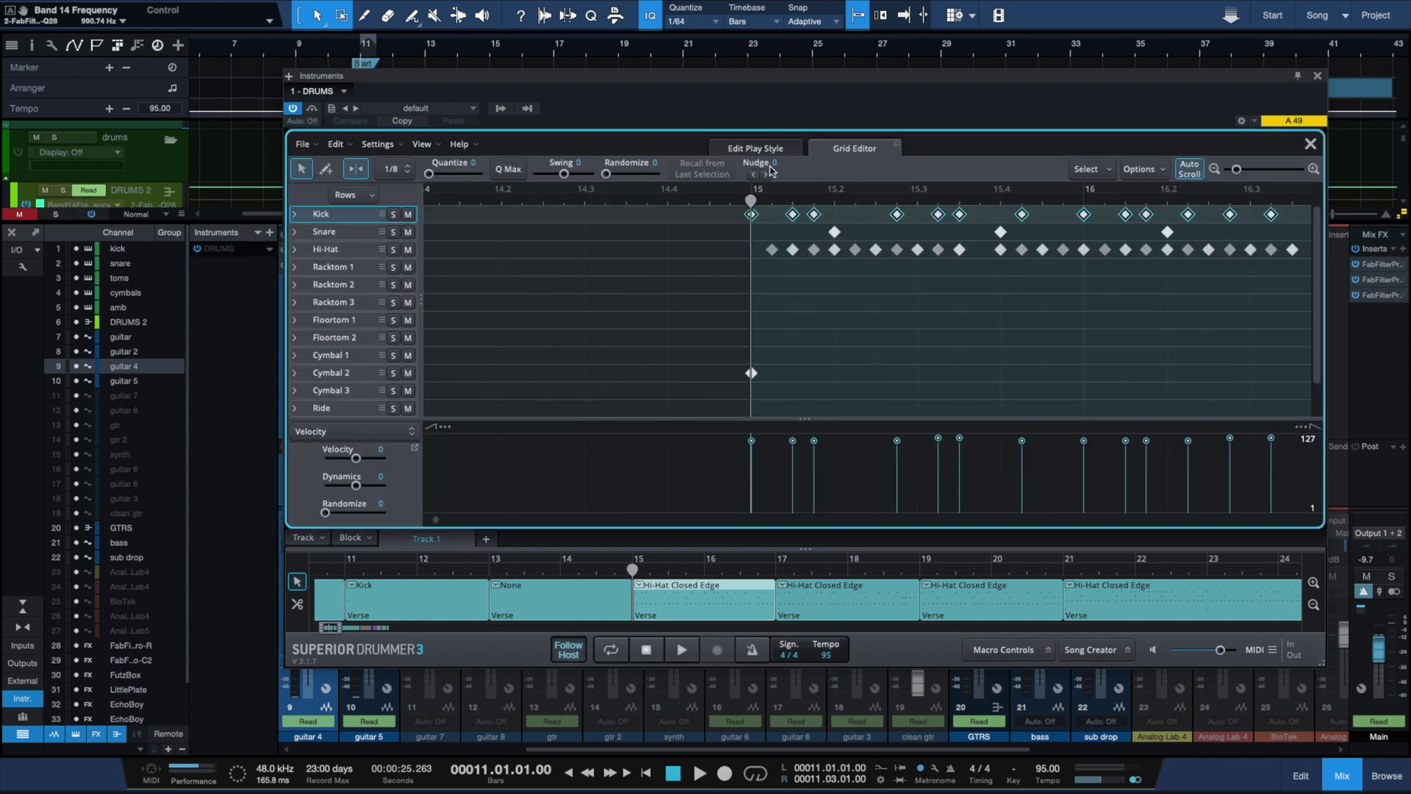
click(1317, 77)
Reopen the DRUMS instrument, leave the Grid Editor and show the Mixer page with the bus channel names in view
scroll(495, 308, left, 3)
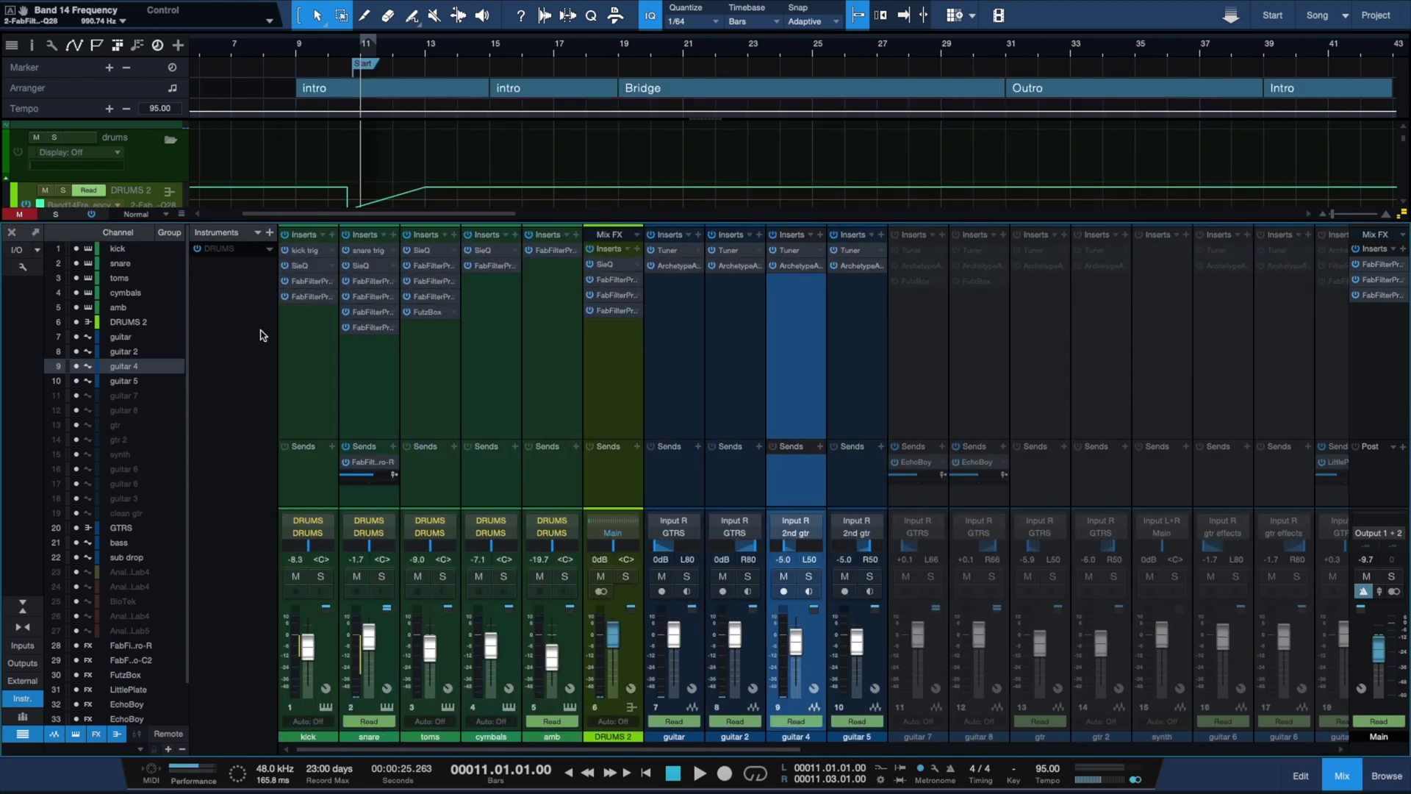
double_click(220, 256)
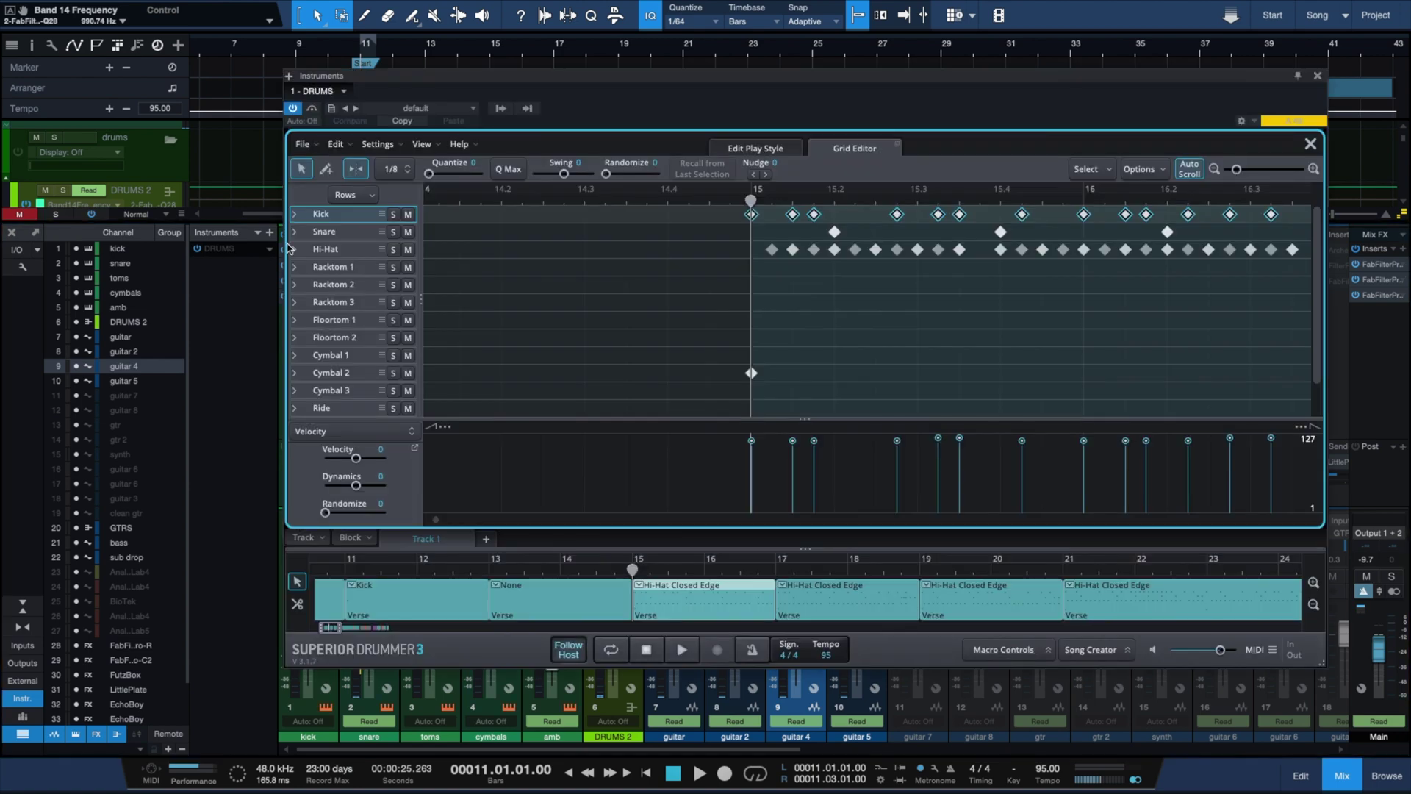
click(767, 150)
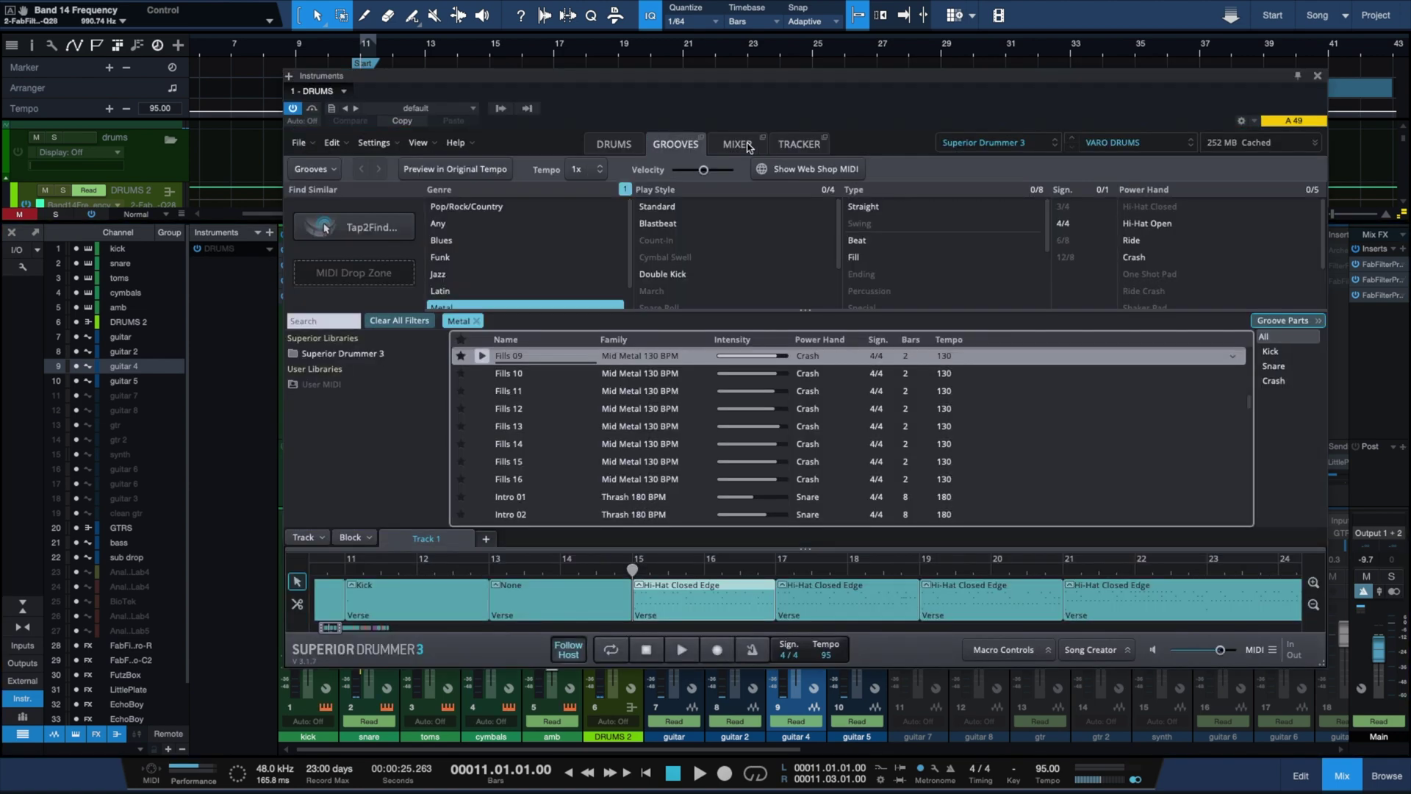
click(748, 146)
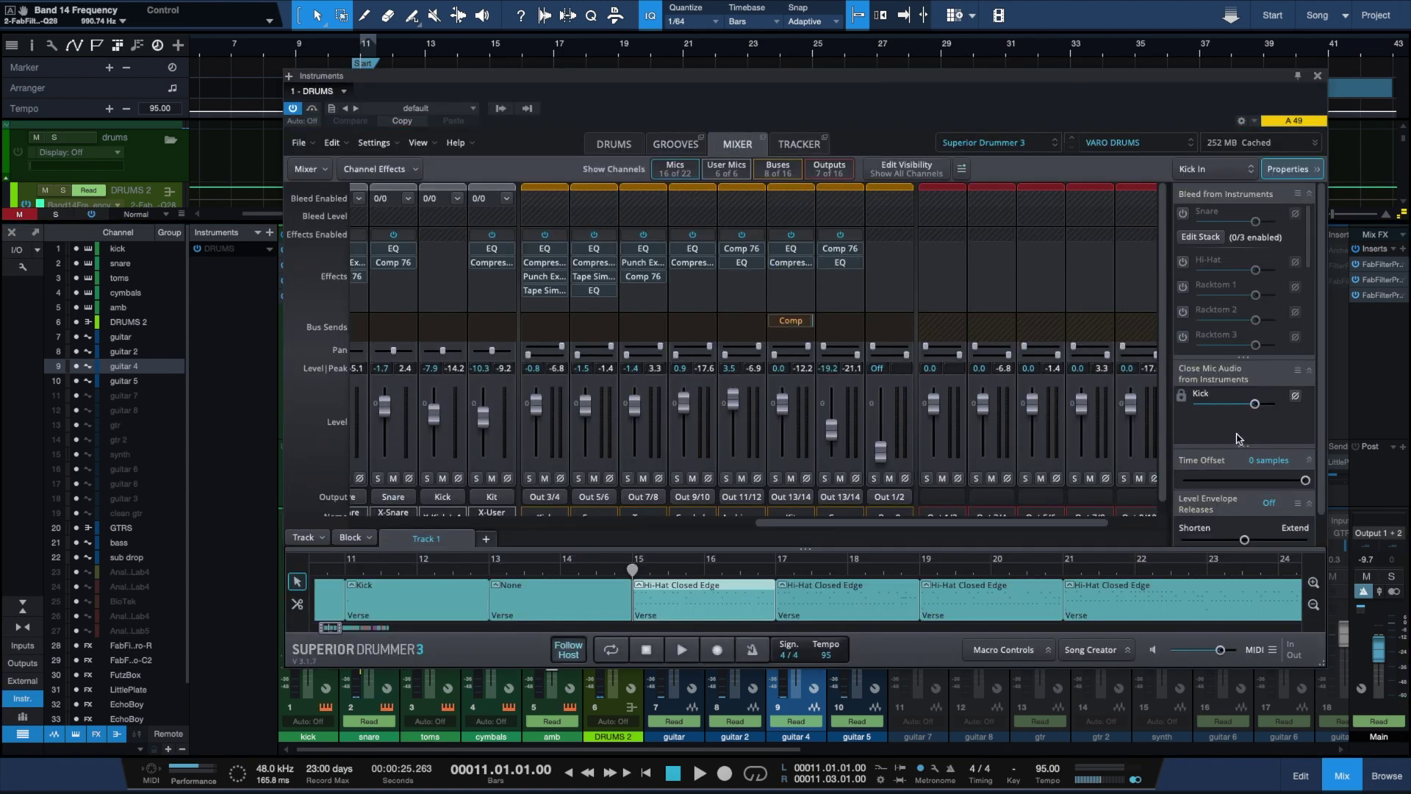
scroll(547, 435, down, 1)
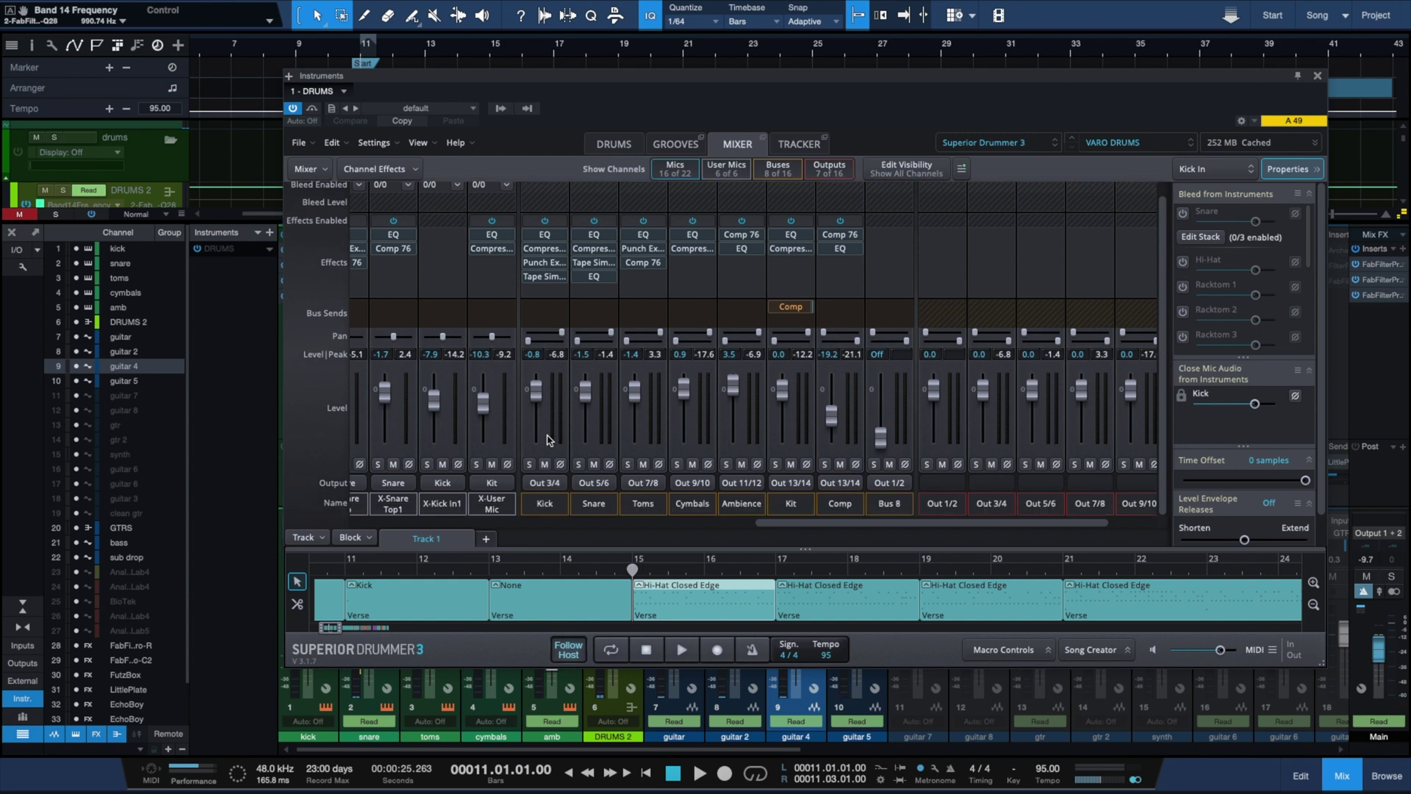
Select the Snare, Toms and Cymbals bus channels one after another in the drum mixer
click(604, 442)
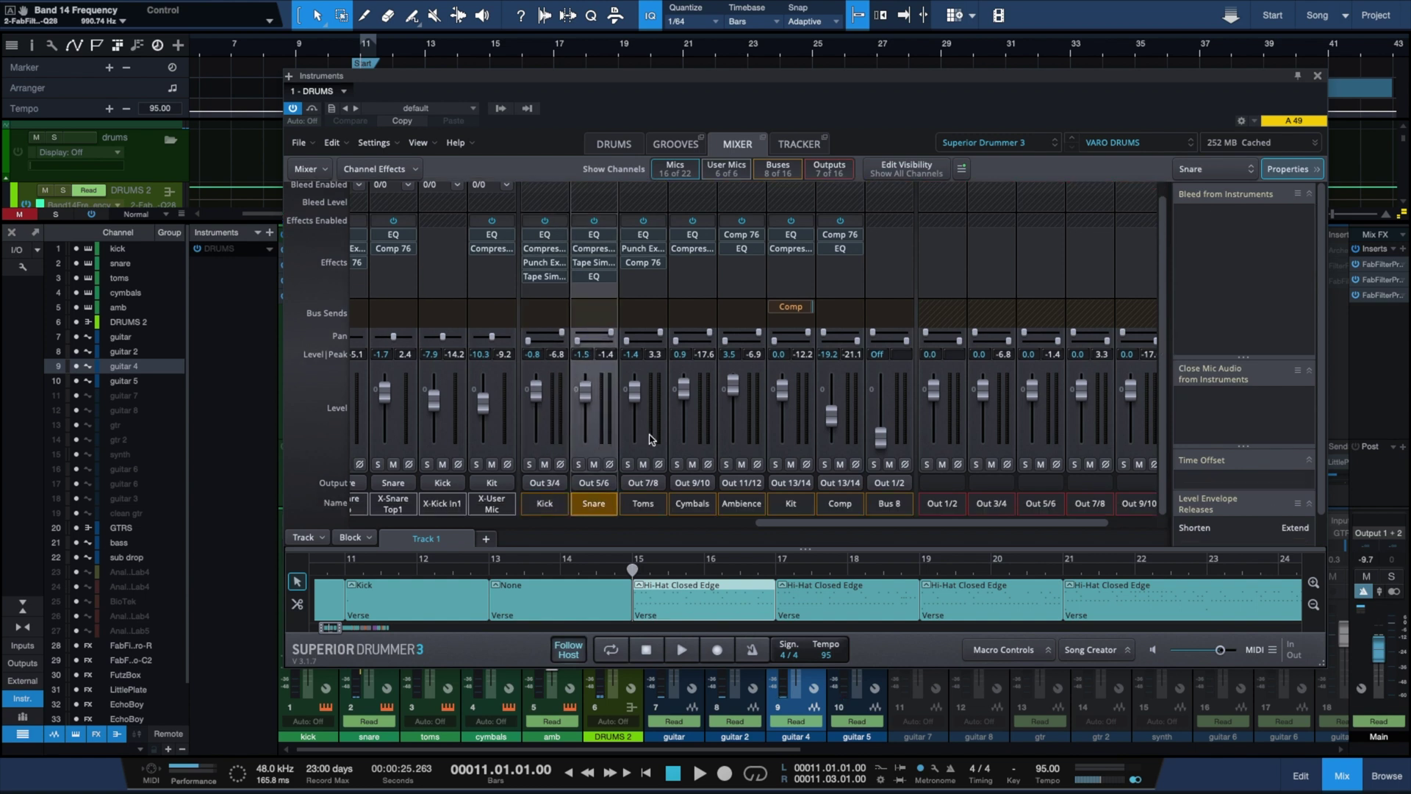
click(650, 440)
click(700, 439)
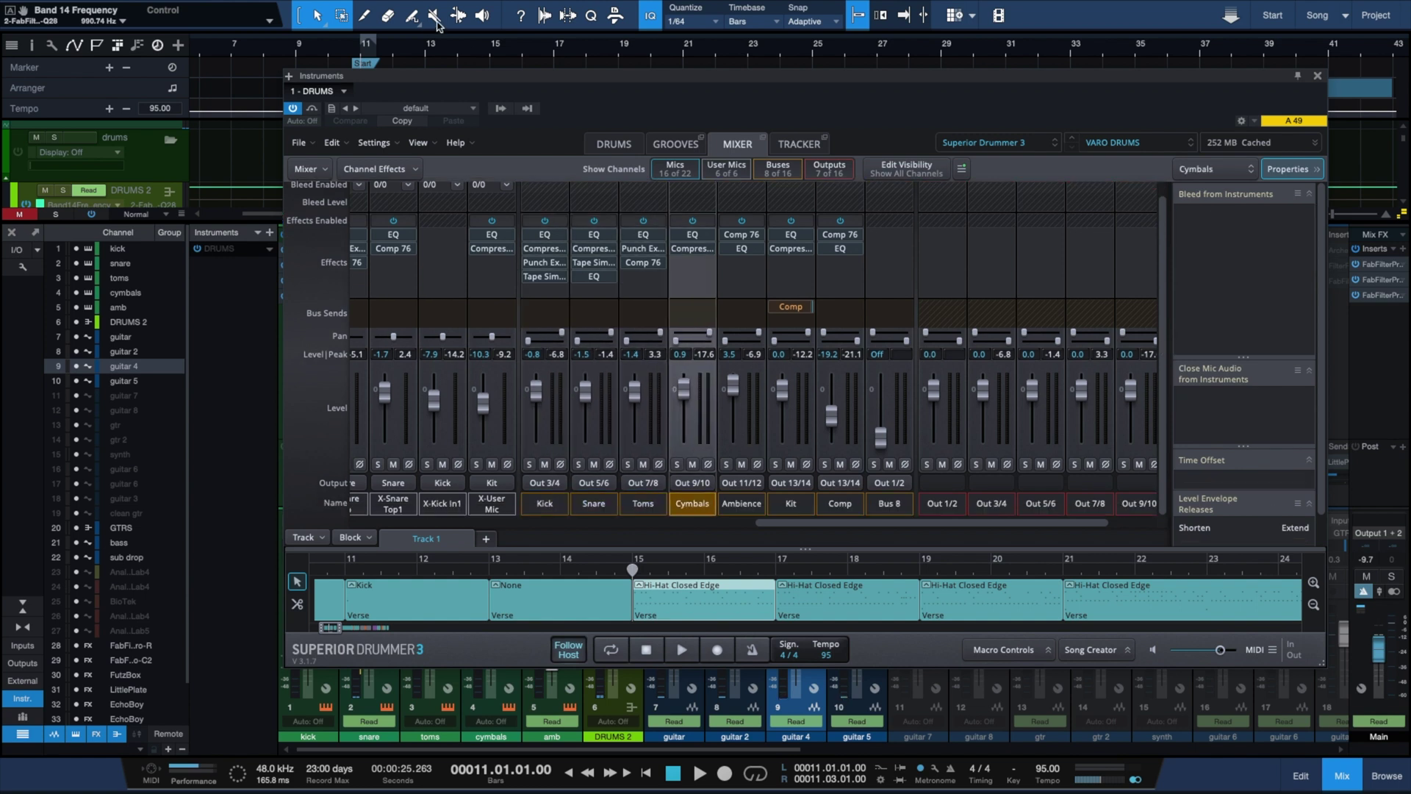
Move the instrument window aside to view the console's drum channels, and bring it back over the console
drag(421, 81, 928, 61)
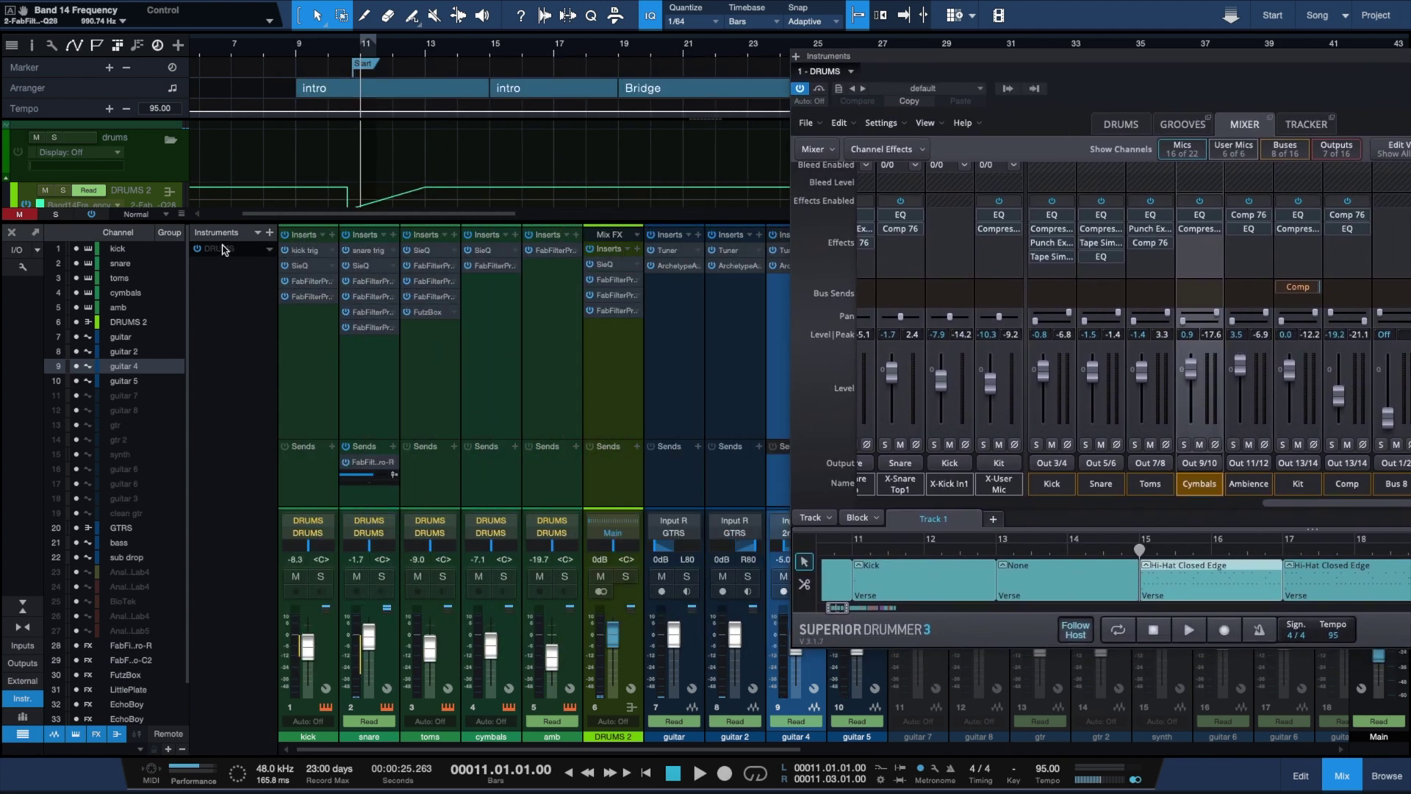
drag(1017, 58, 829, 62)
drag(1111, 64, 871, 67)
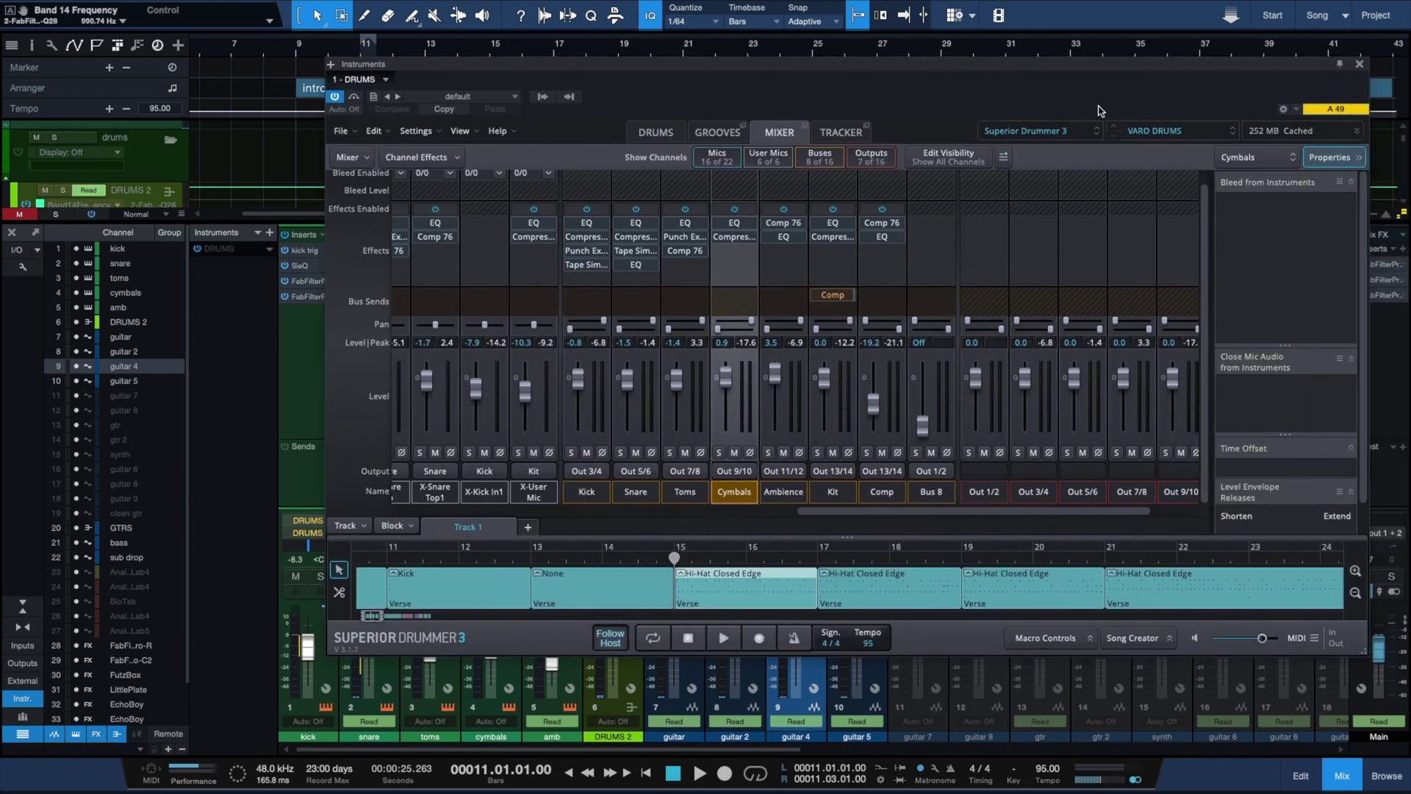
Look through the Drums and Mixer Presets list, including Metal/Heavy Rock, and dismiss it without loading a preset
click(1173, 131)
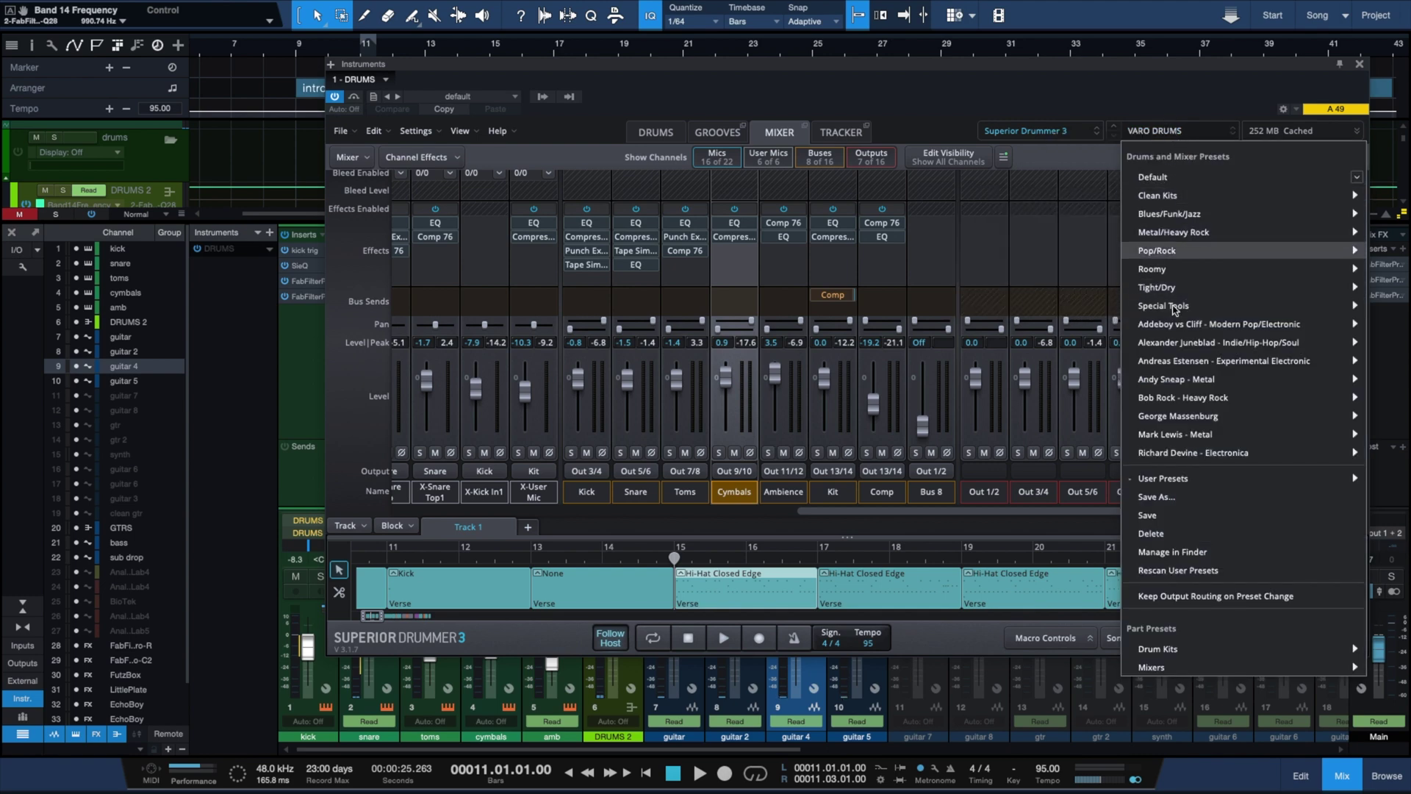
mouse_move(1141, 309)
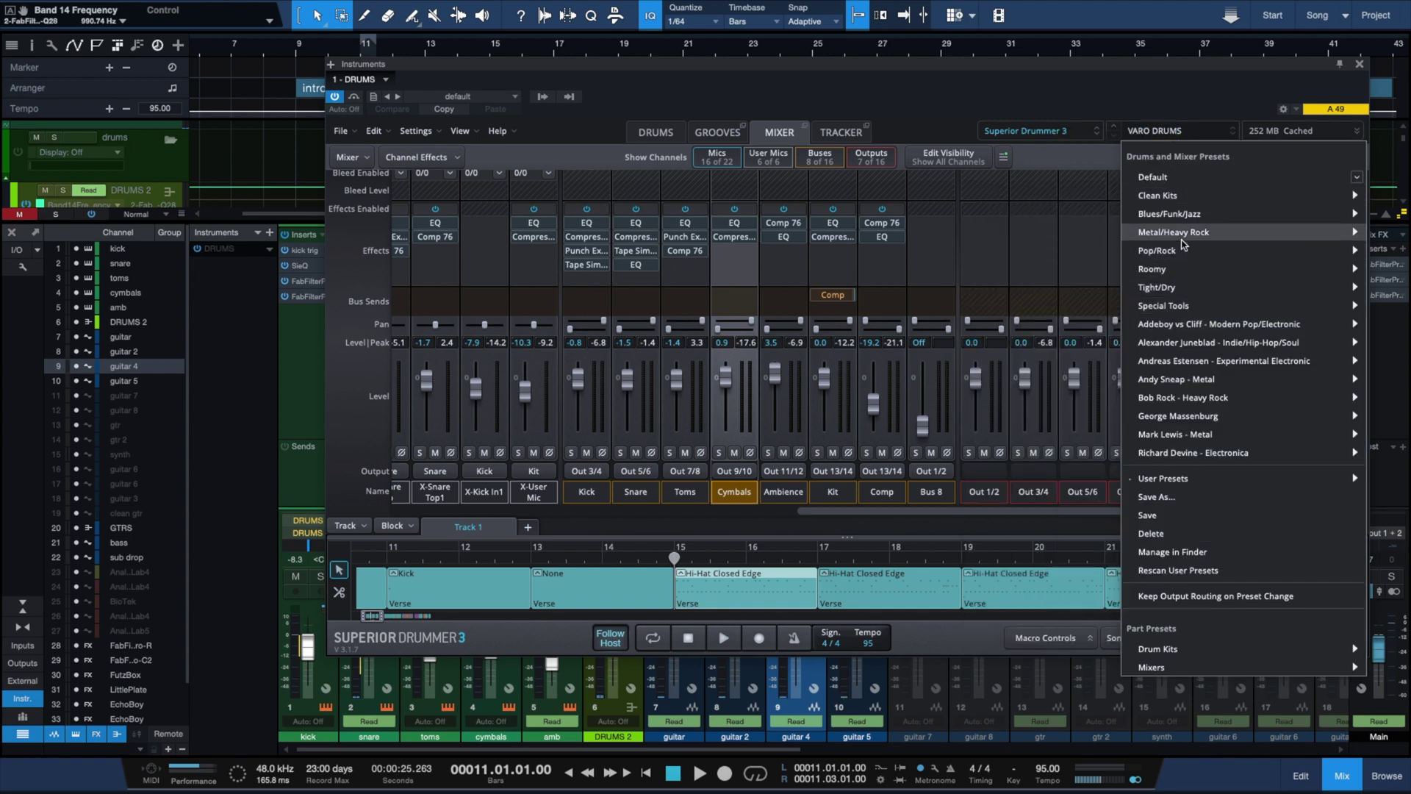
mouse_move(1172, 233)
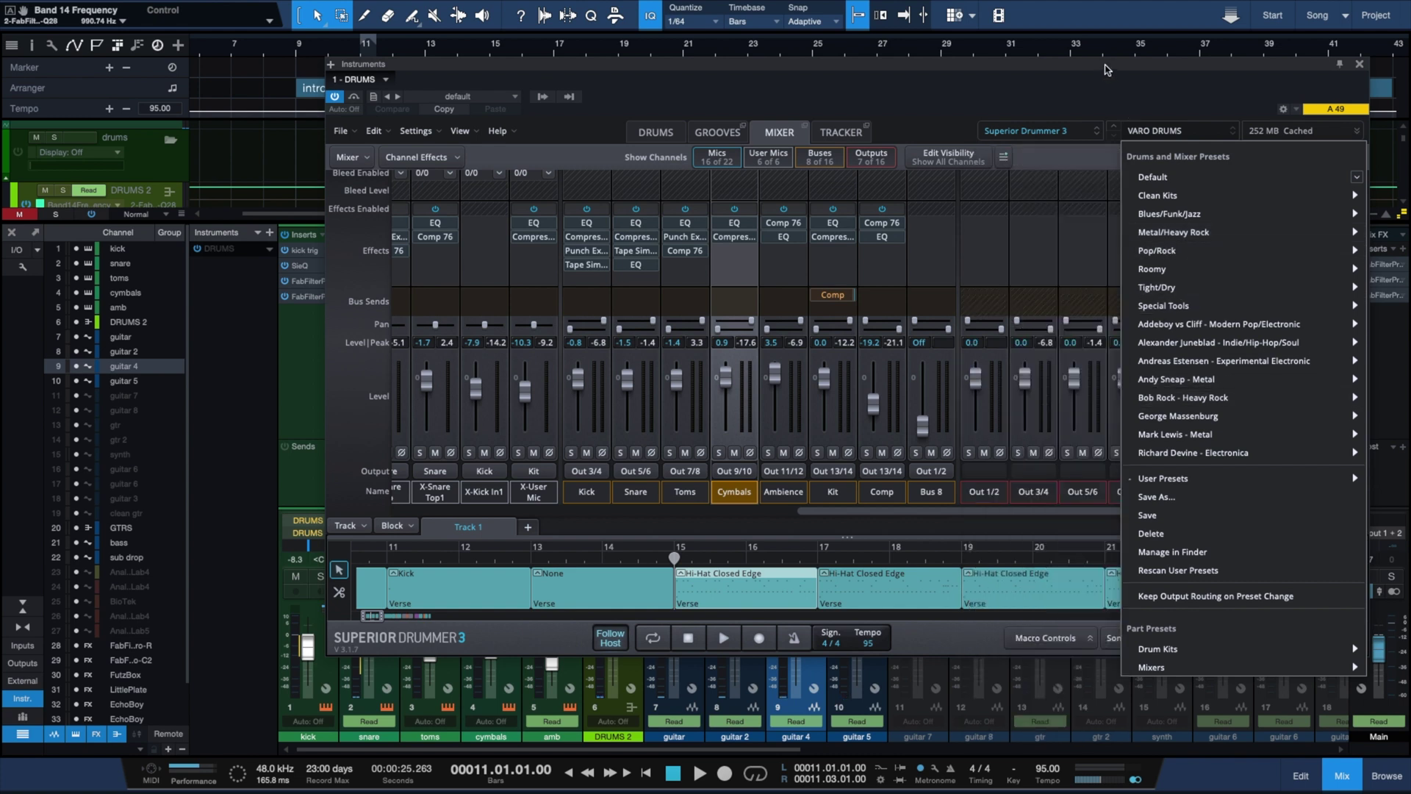
click(1356, 72)
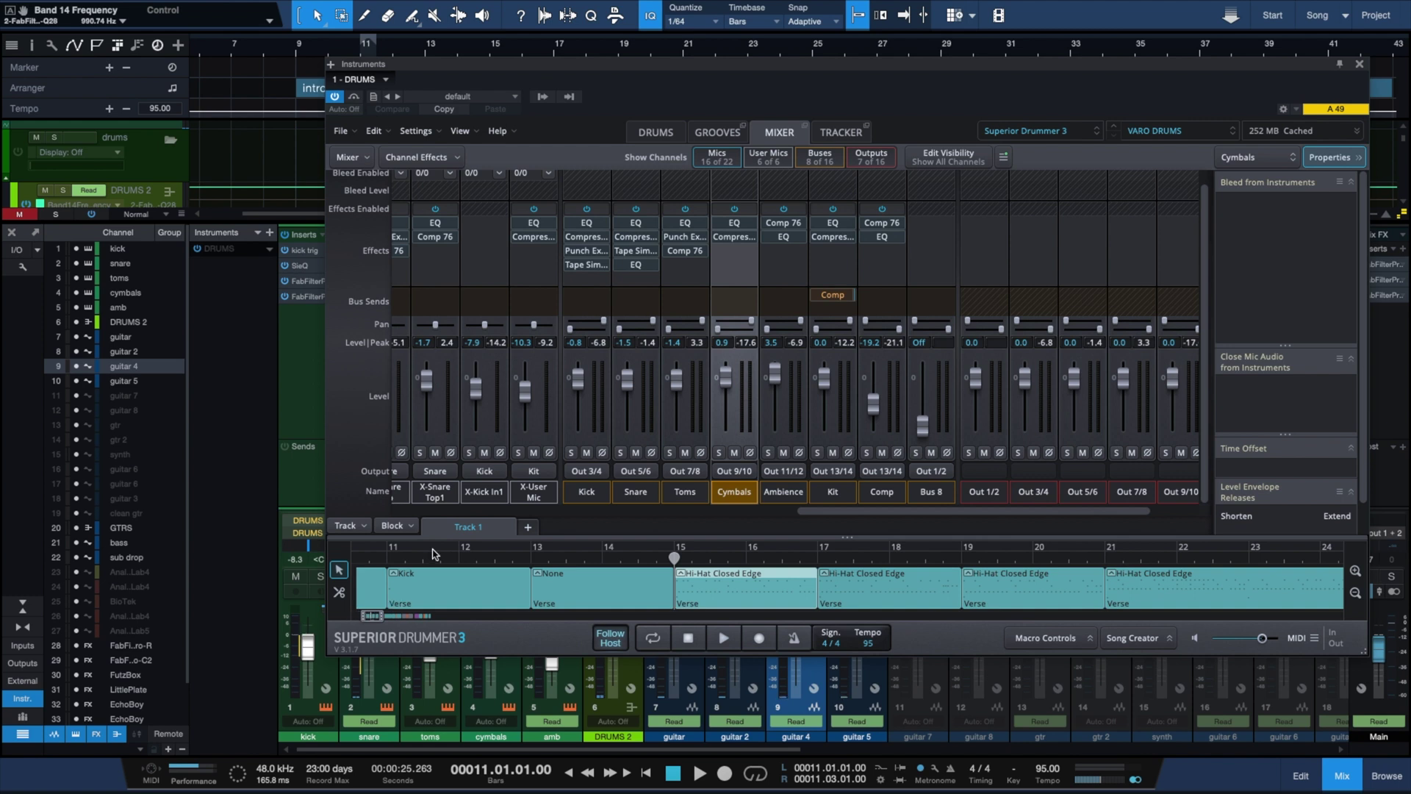
Inspect the EQ insert on the Kick bus and close it
drag(554, 69, 593, 68)
mouse_move(632, 242)
click(631, 249)
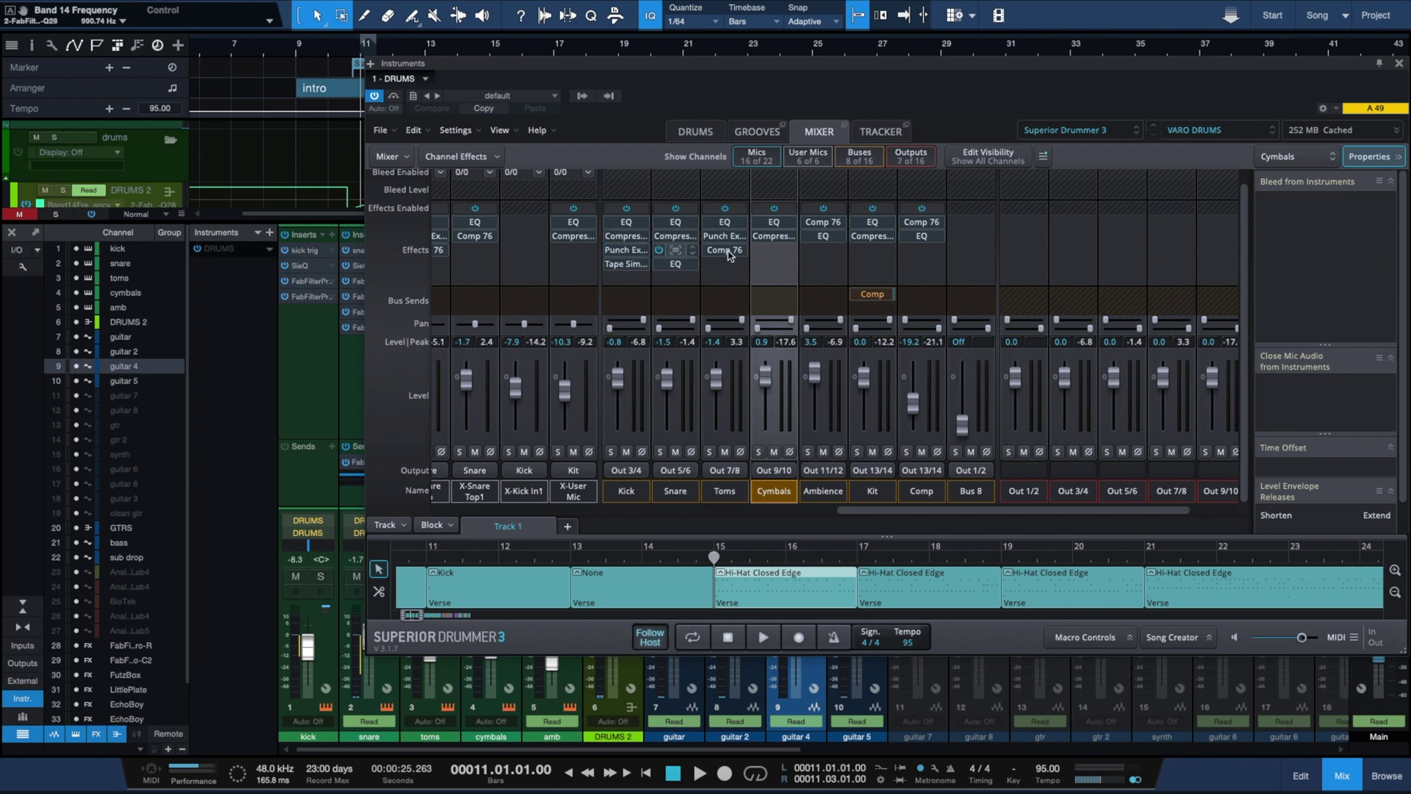
click(625, 223)
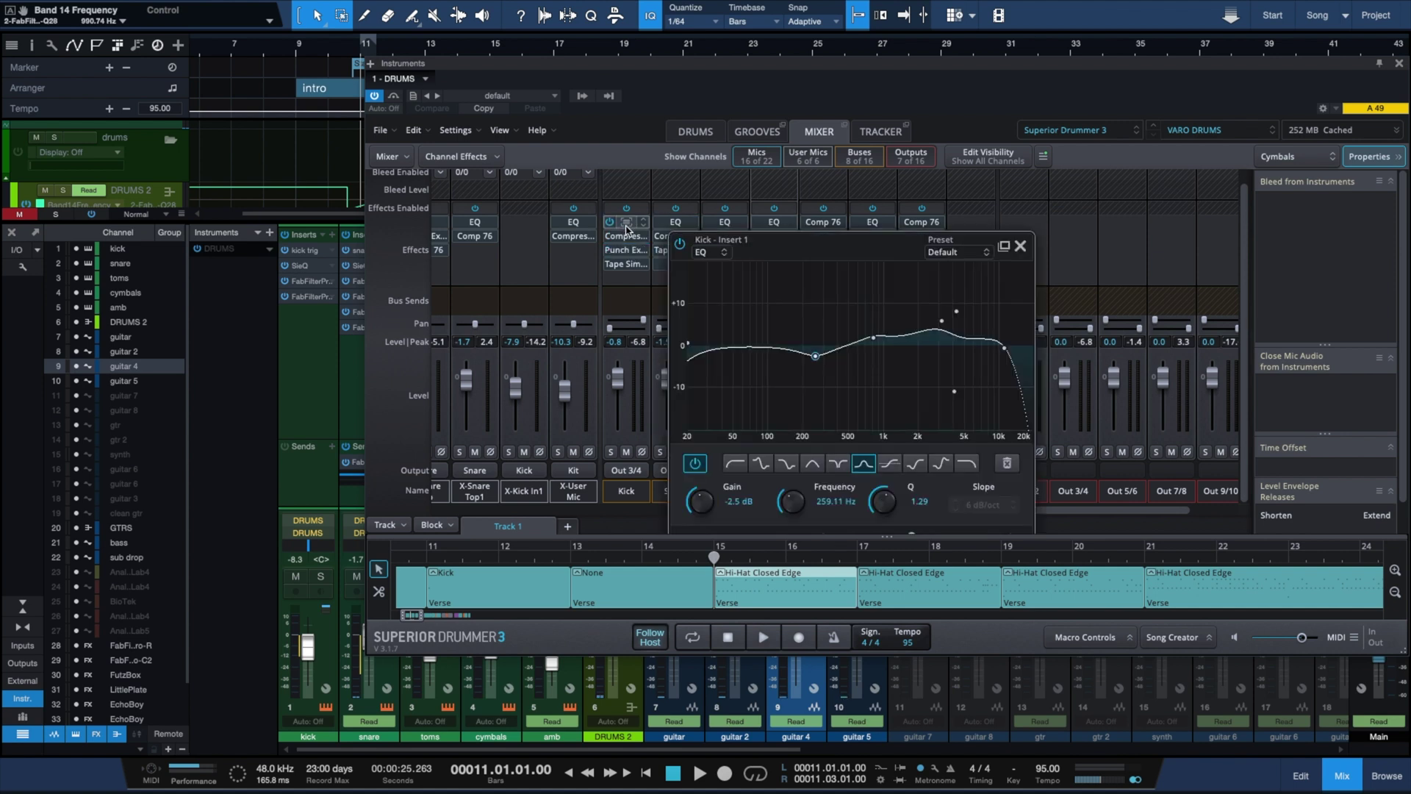
click(1021, 248)
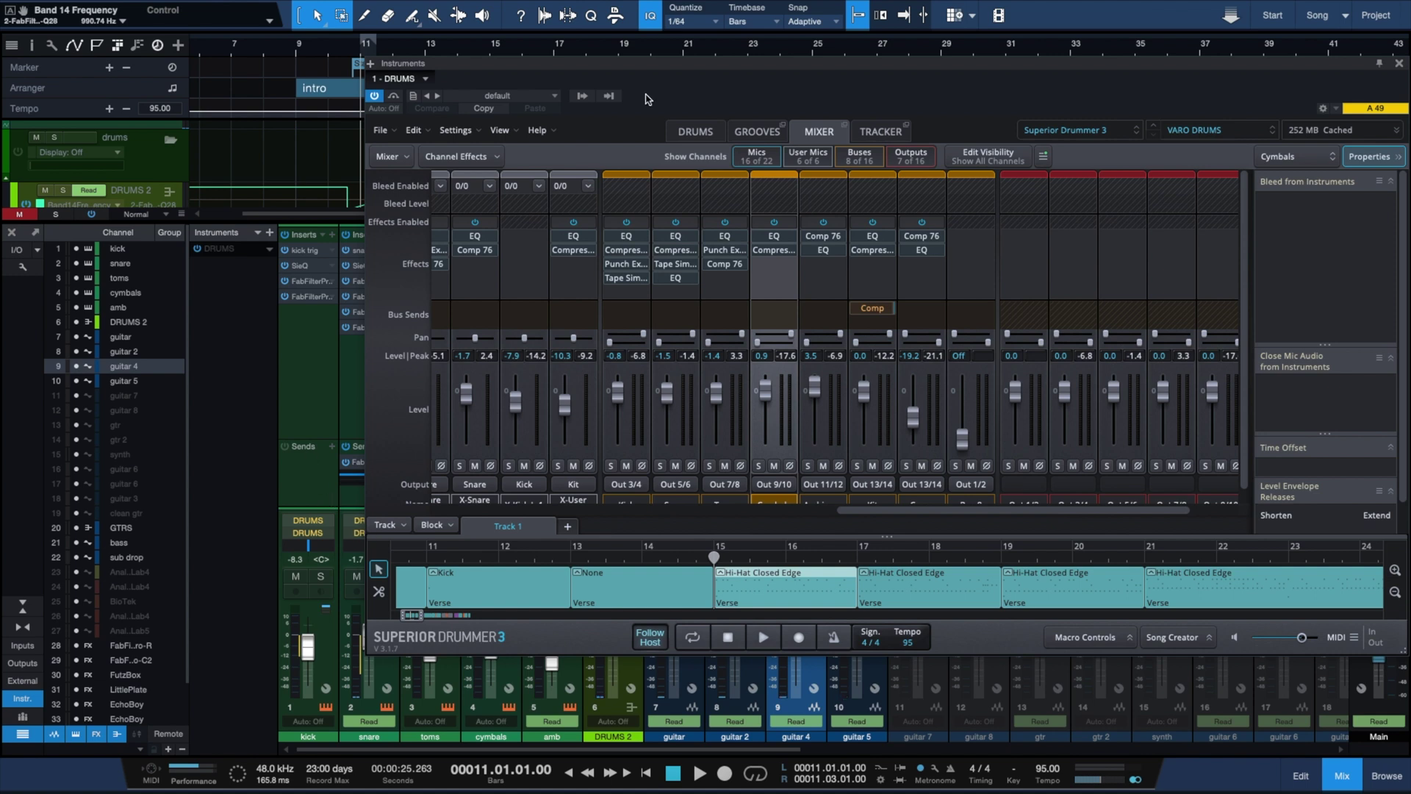
Check the Kick bus's output routing, keeping Out 3/4, and expand the DRUMS instrument's outputs to find the S3/4 kick output
drag(1355, 59, 1312, 70)
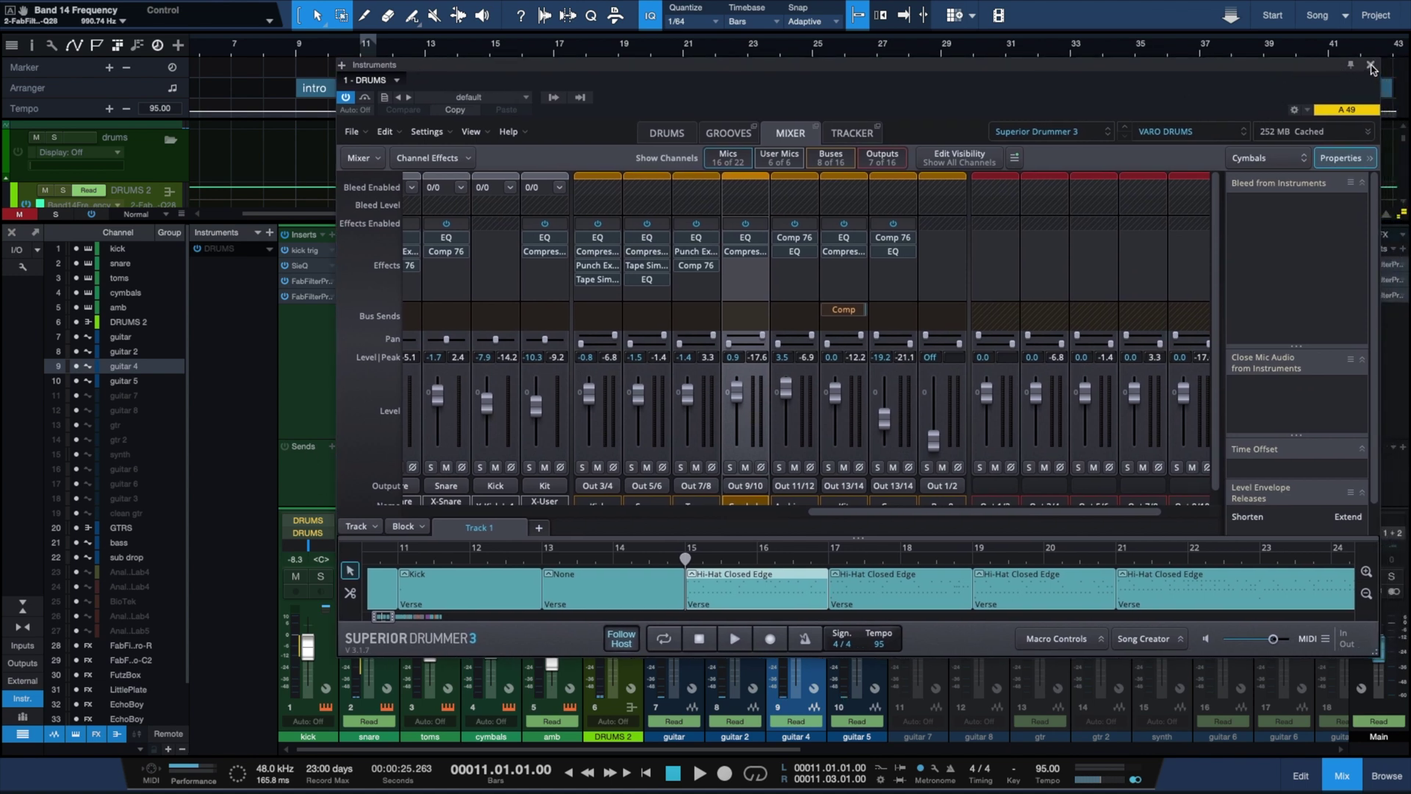
click(597, 486)
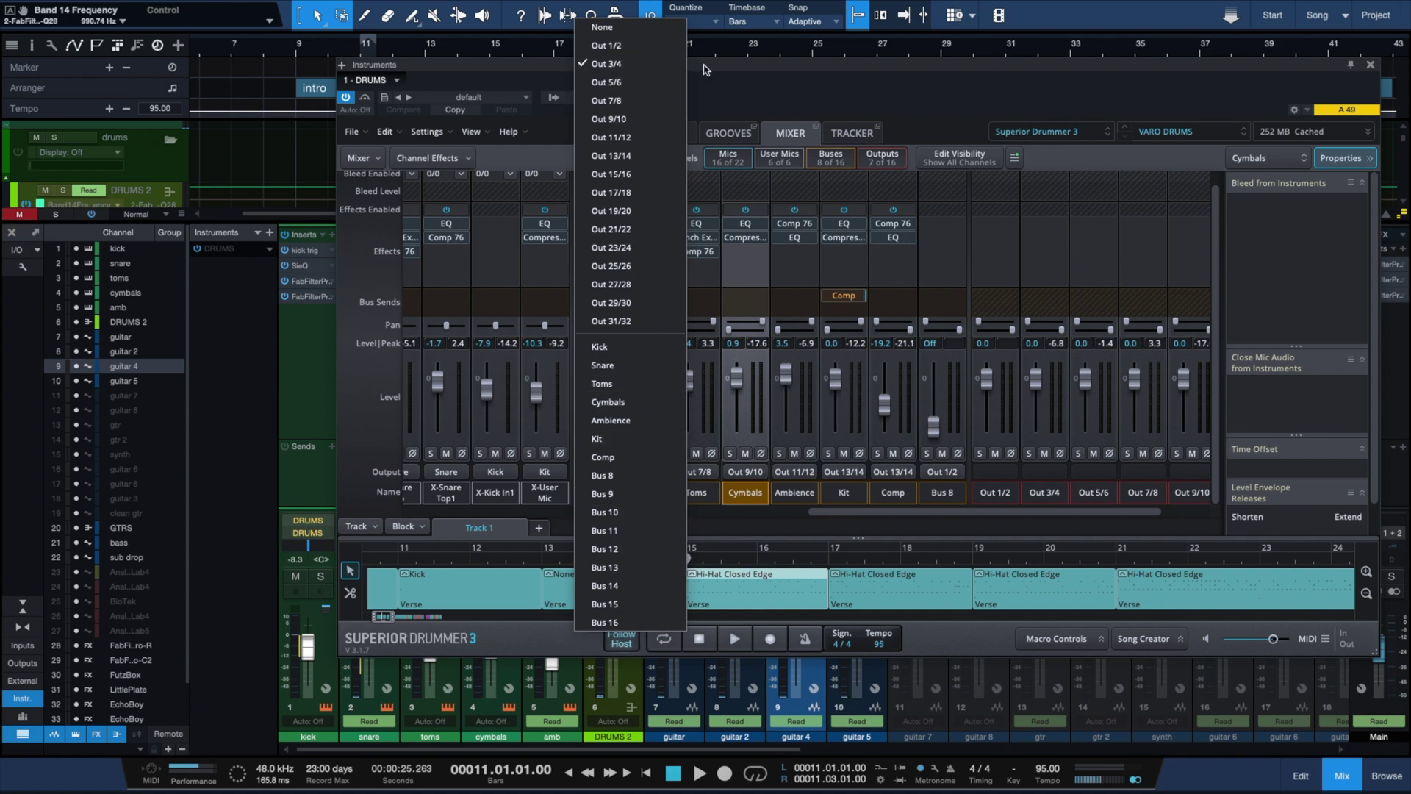
click(638, 65)
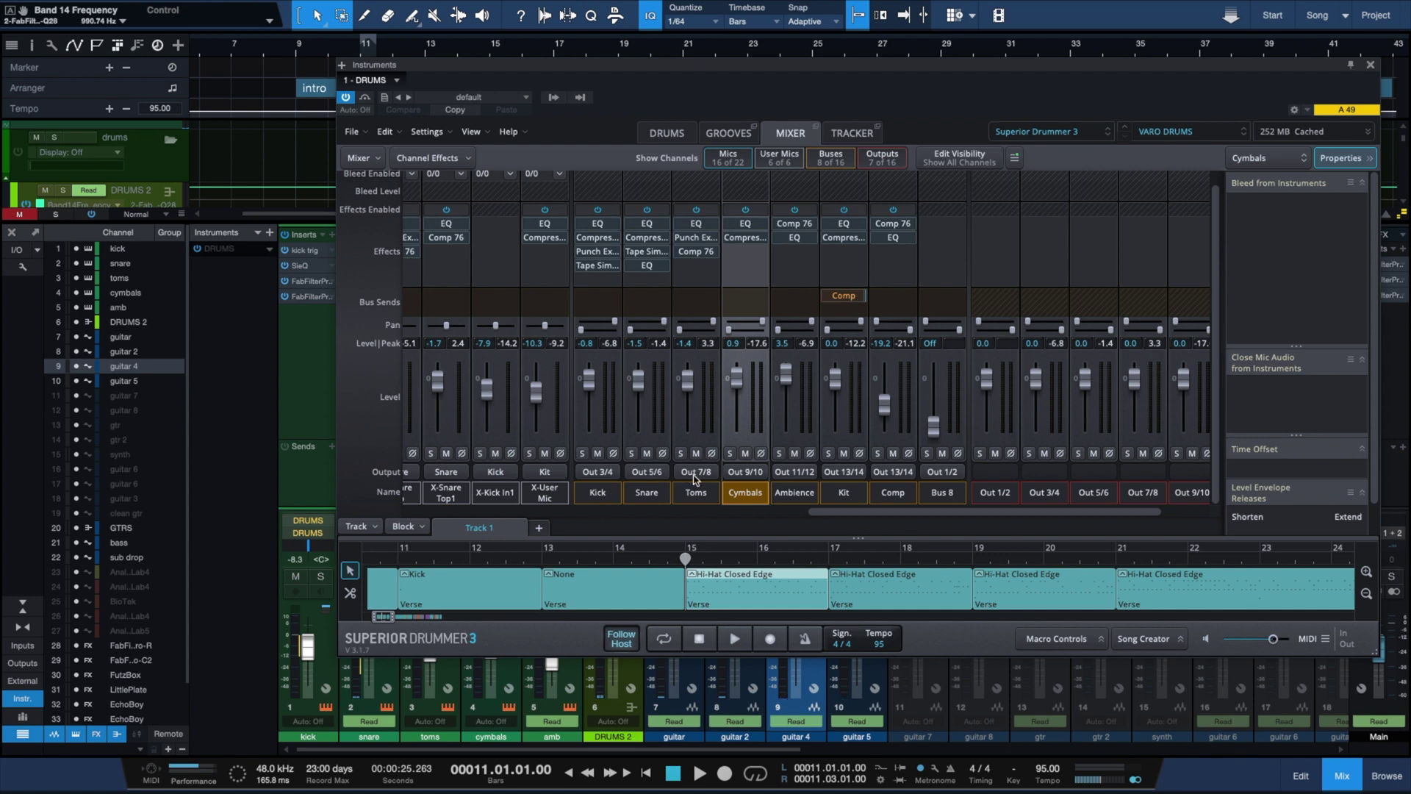
click(219, 250)
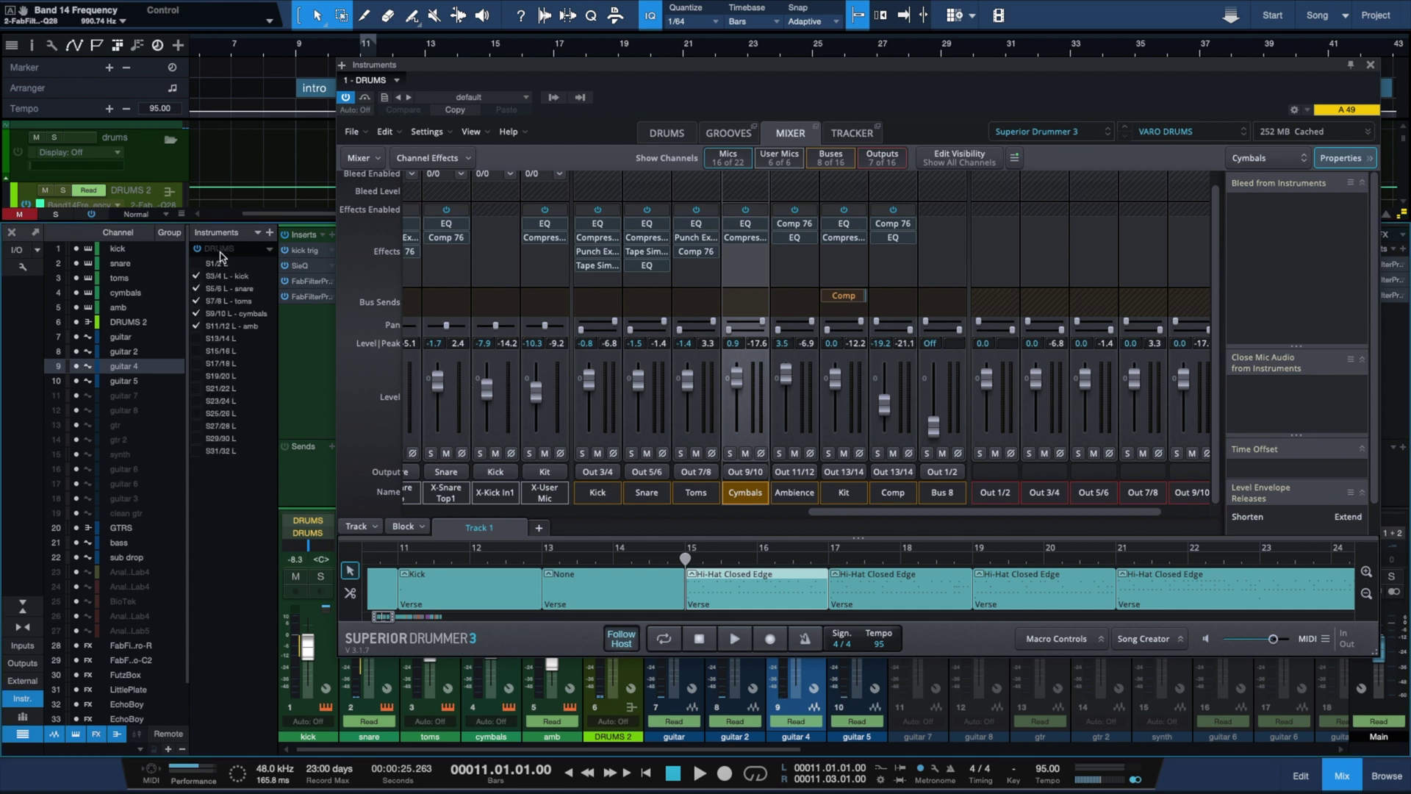
click(197, 278)
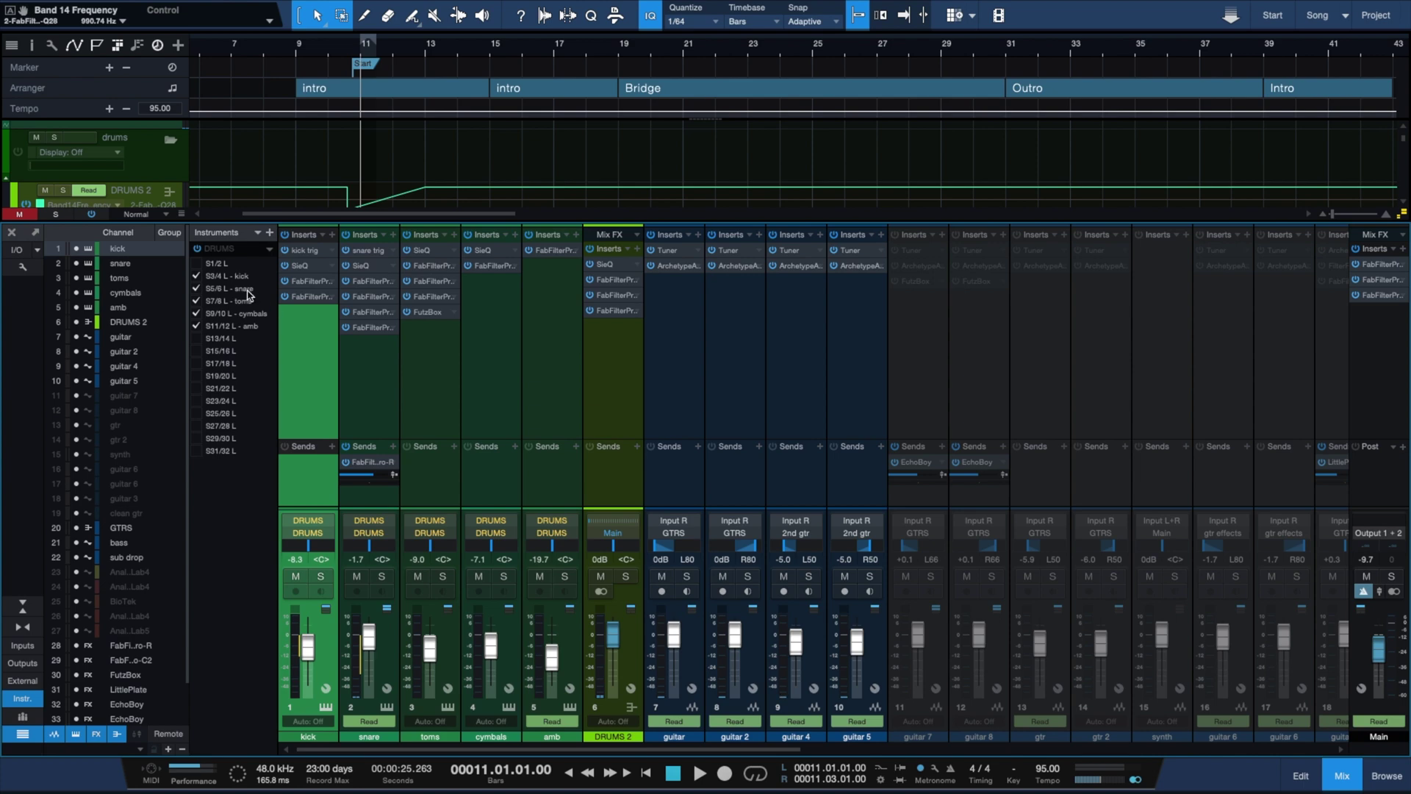
Reopen the DRUMS instrument and examine the kick row of the bar 15 Hi-Hat Closed Edge block in the Grid Editor
double_click(231, 251)
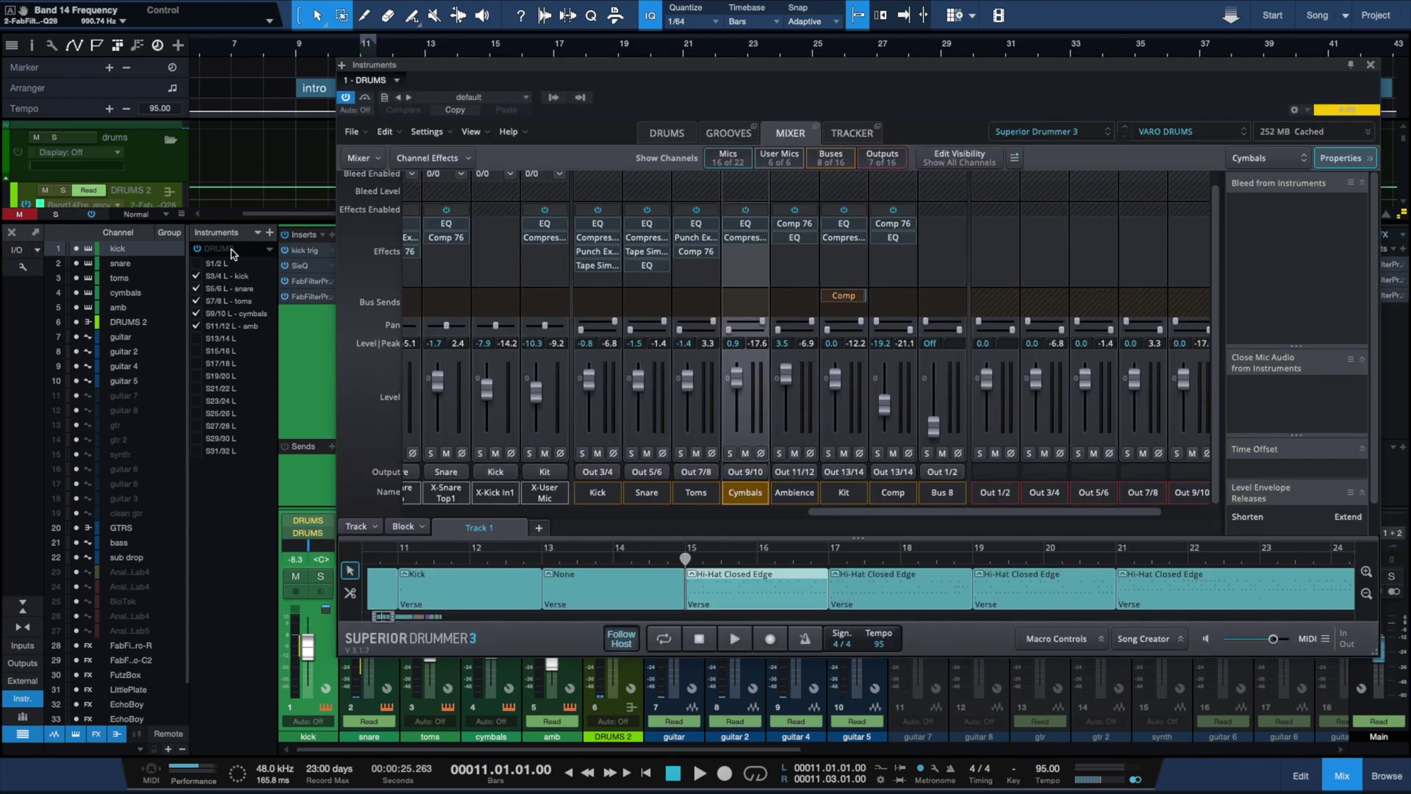
double_click(750, 582)
click(824, 204)
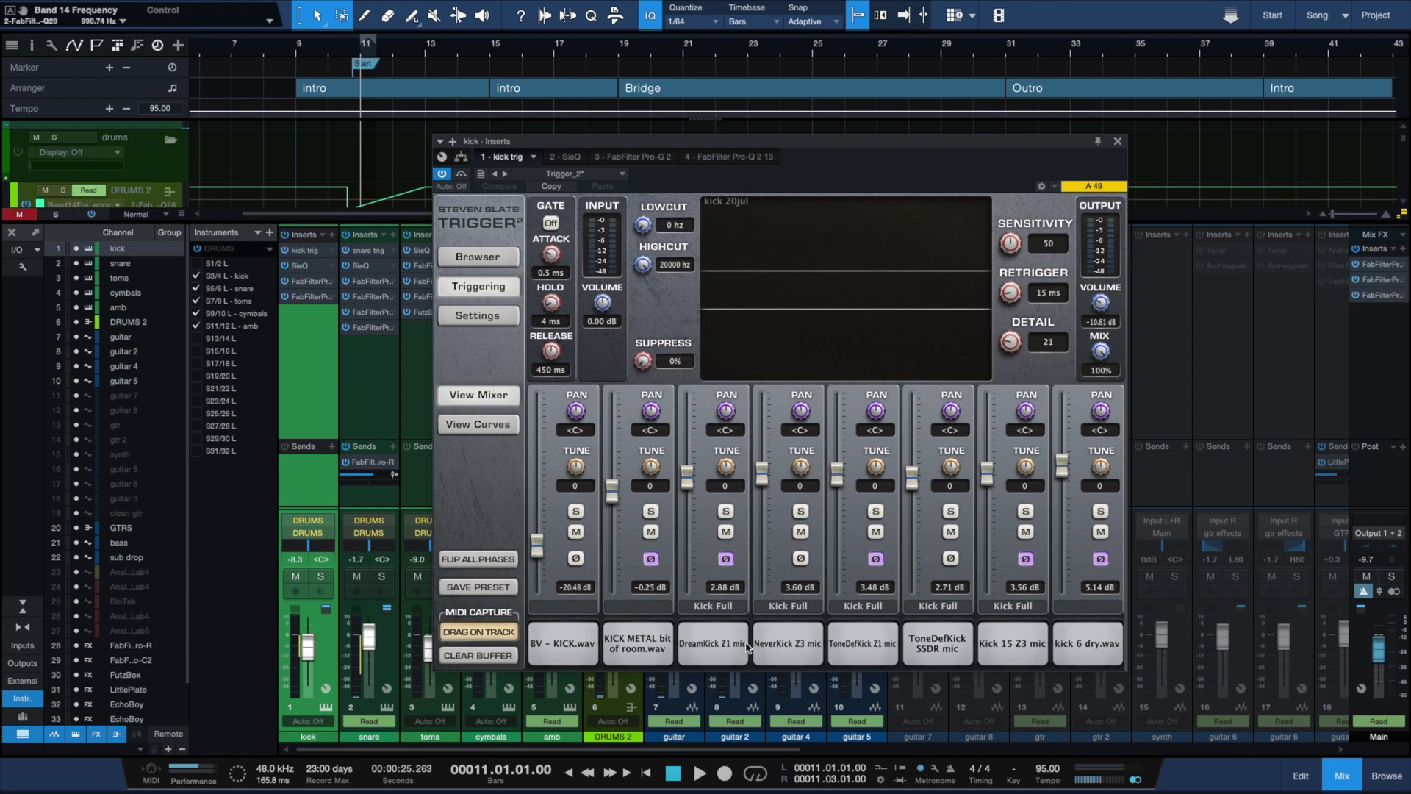
Close the kick trigger insert and look over the cymbals, amb, toms and kick channels in the mix console
click(1119, 141)
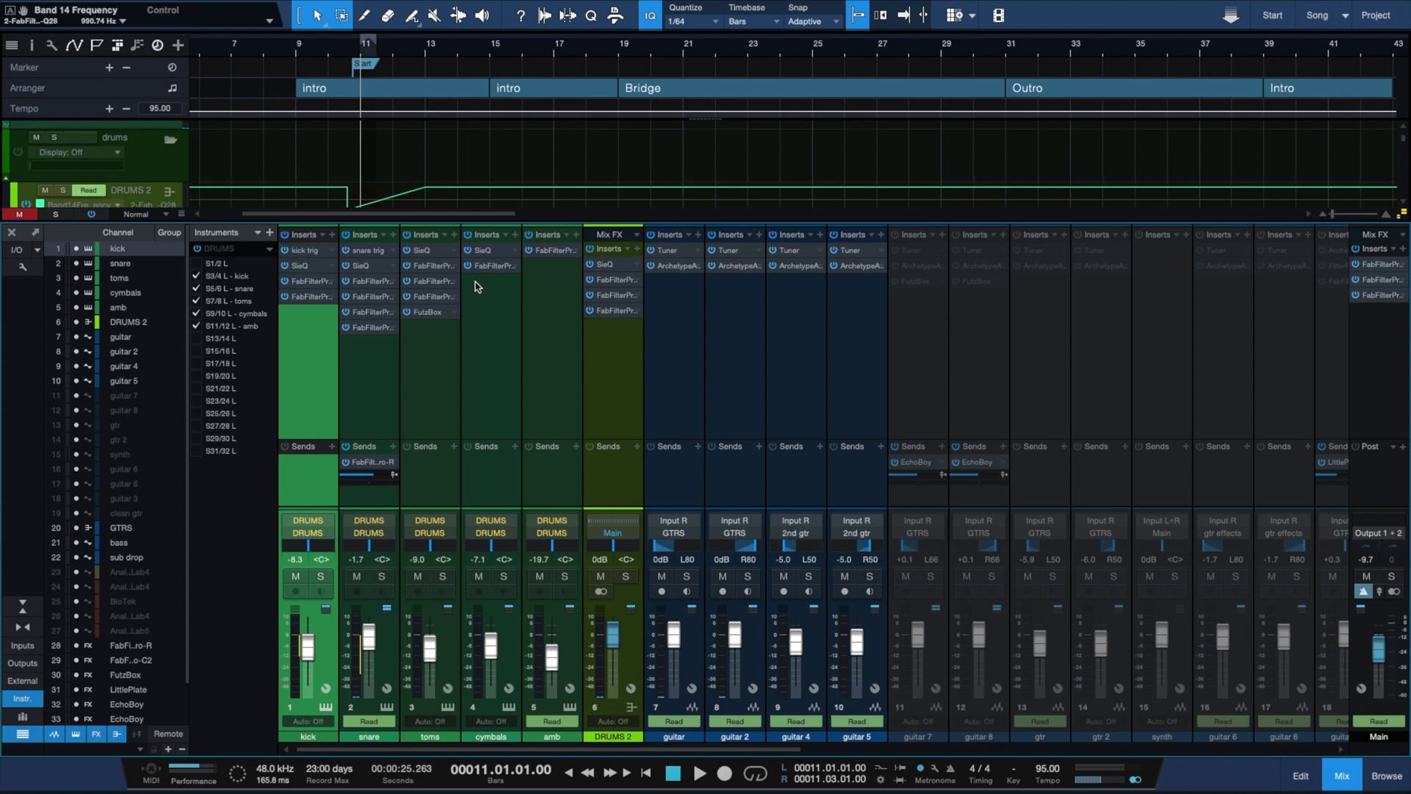
click(495, 387)
click(557, 395)
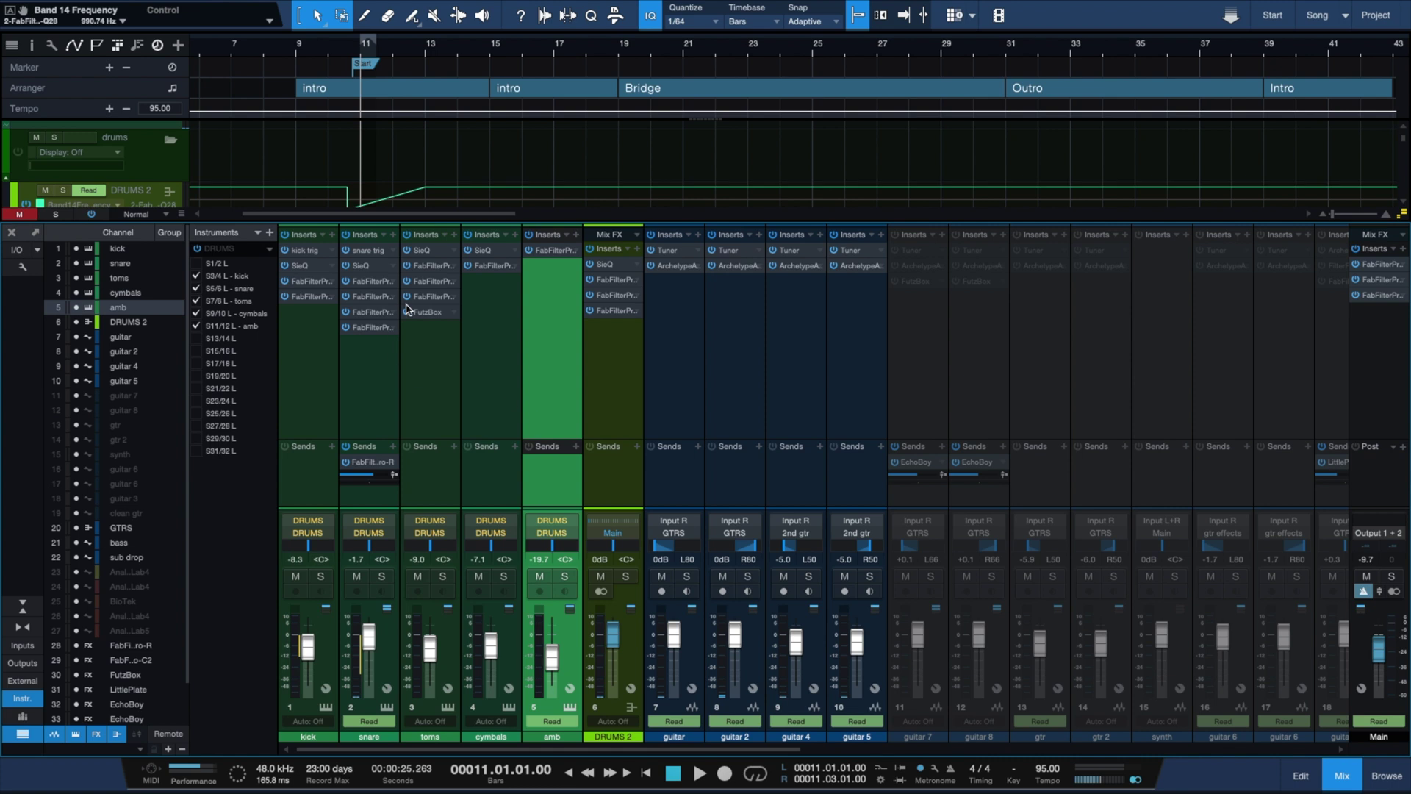
click(409, 586)
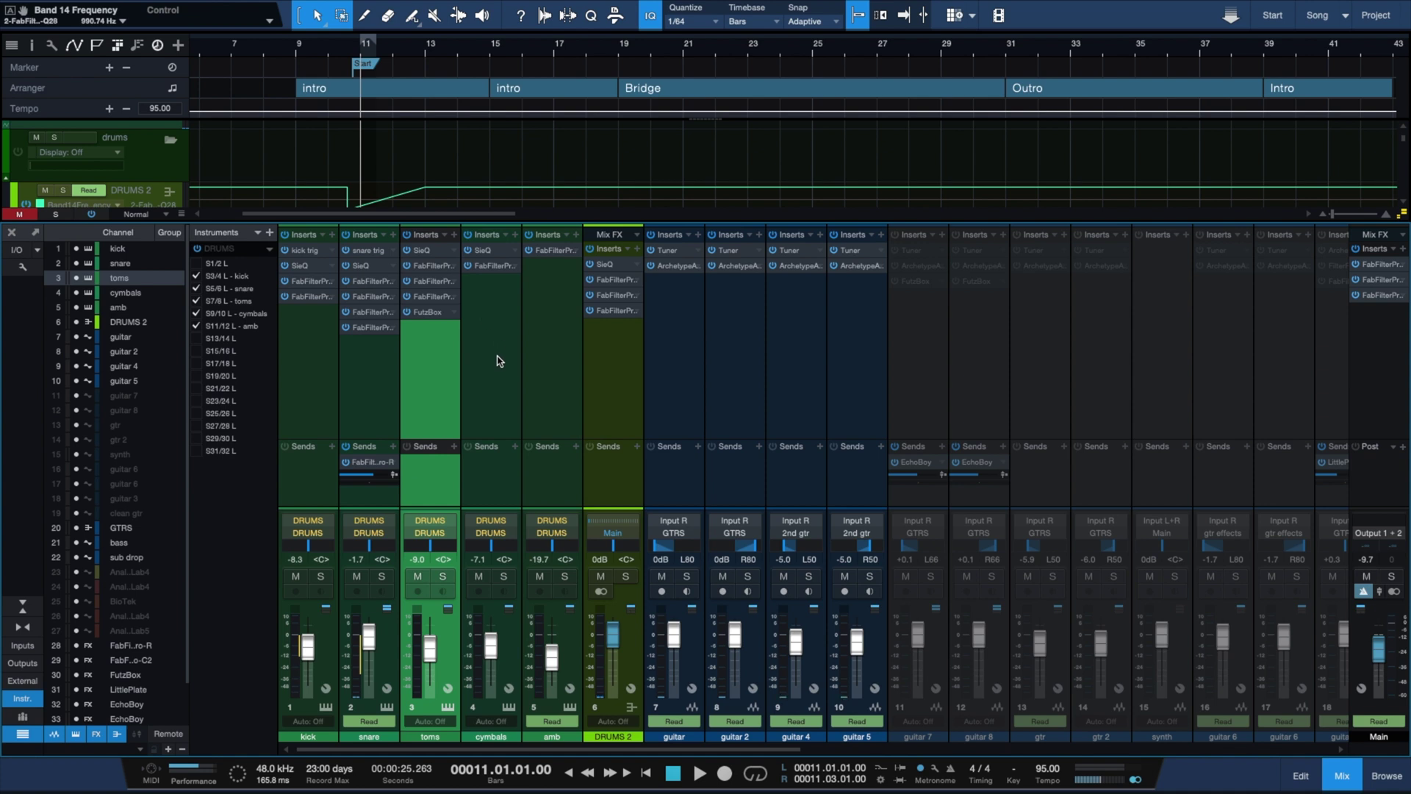
click(296, 405)
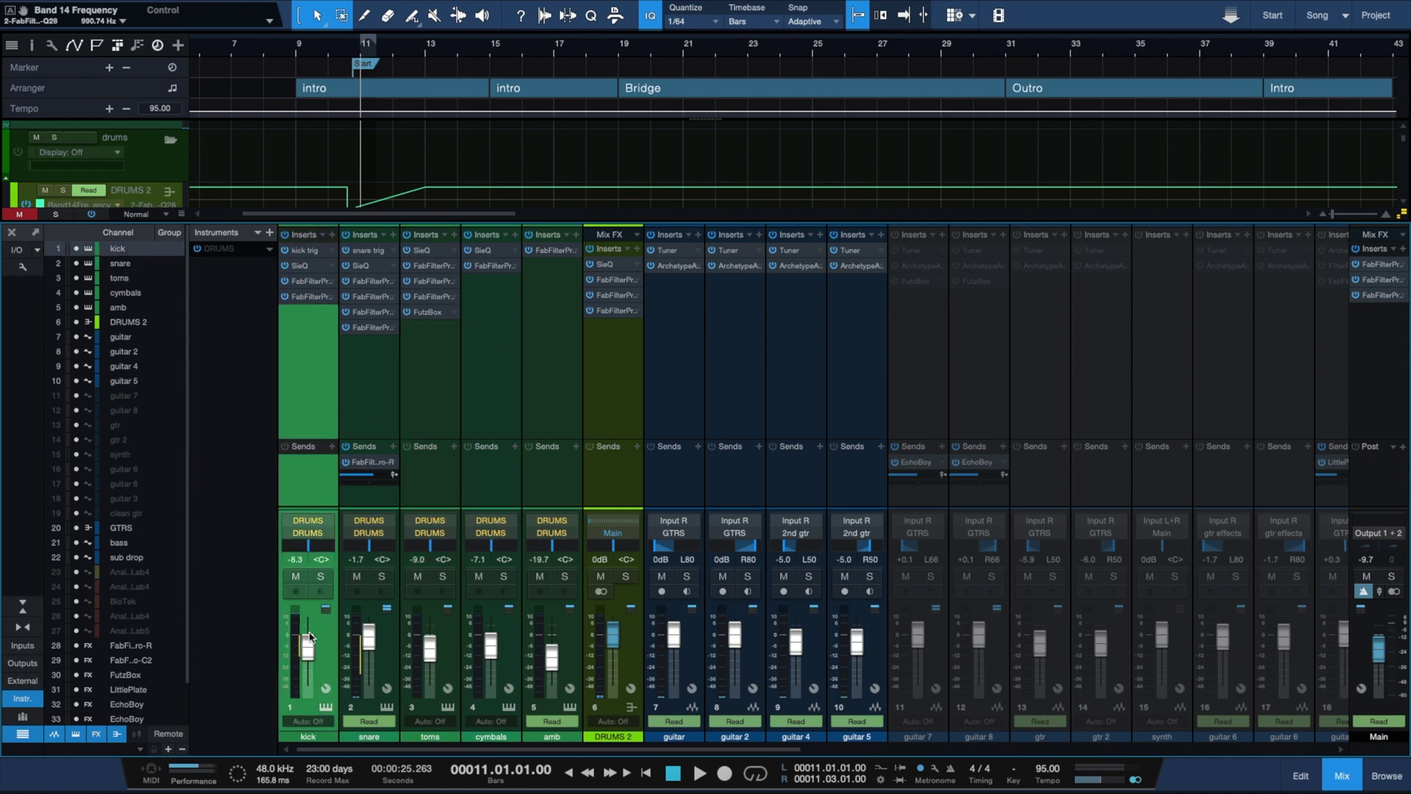
Check and close the Performance Monitor, and look across the console's channels, including the DRUMS 2 bus and the kick
click(195, 771)
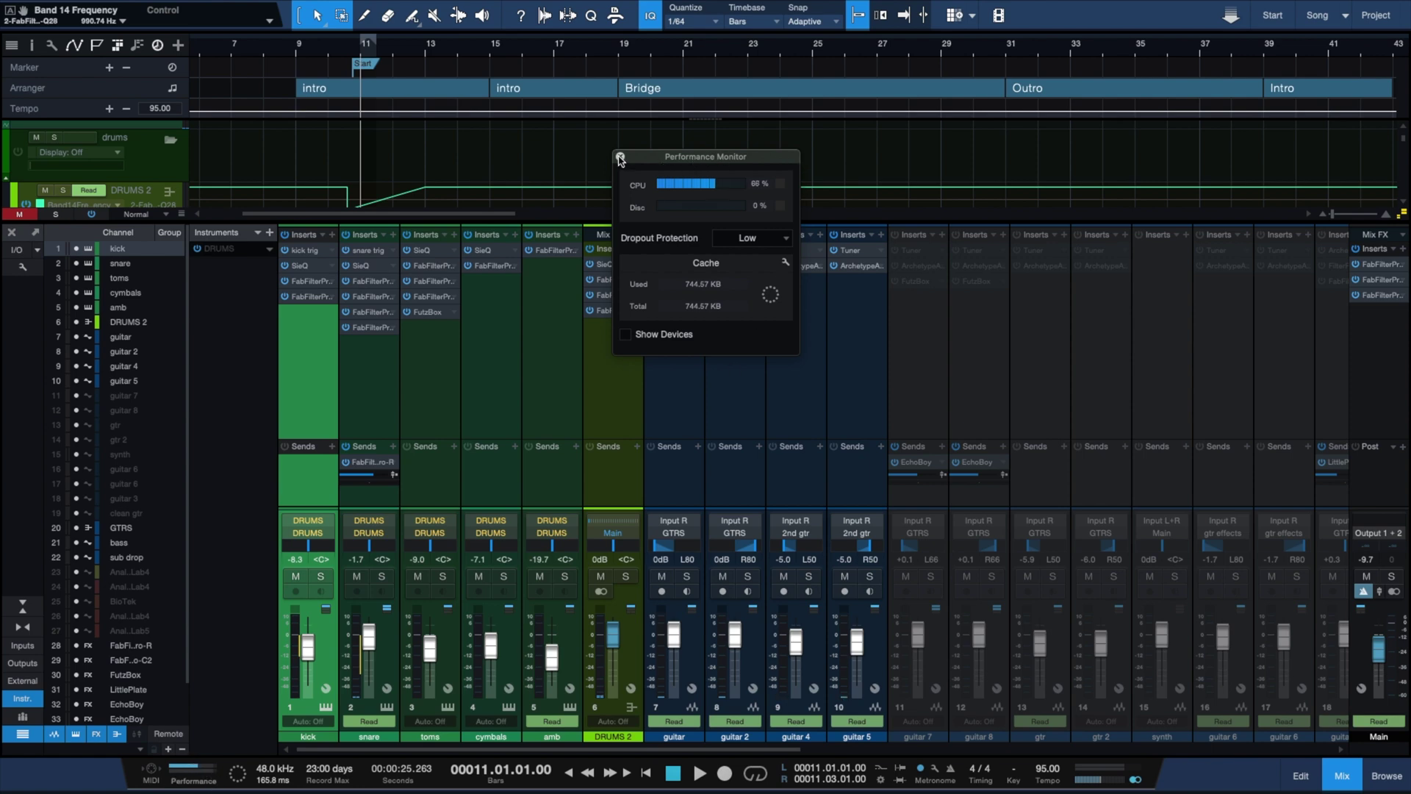
click(879, 360)
scroll(882, 358, right, 10)
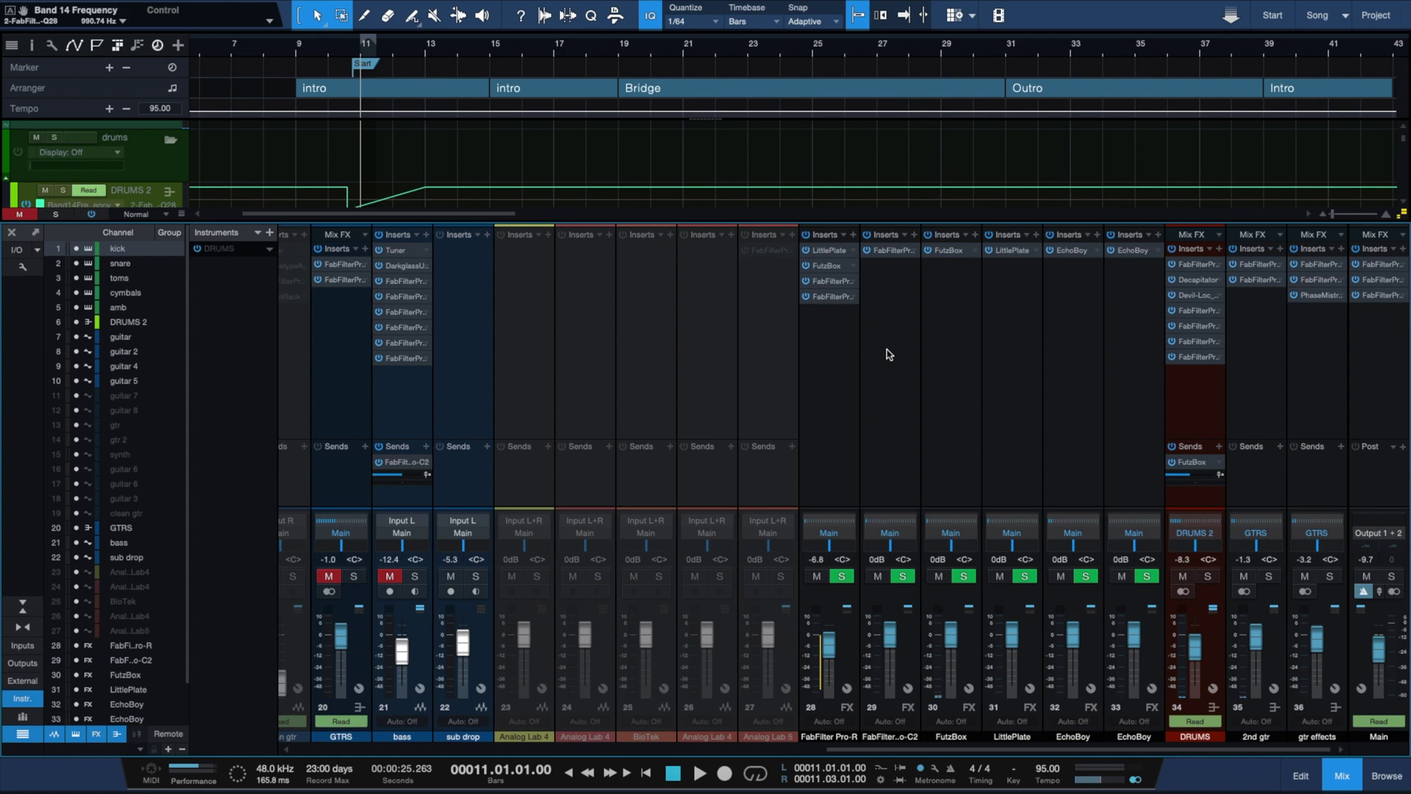
scroll(890, 354, left, 8)
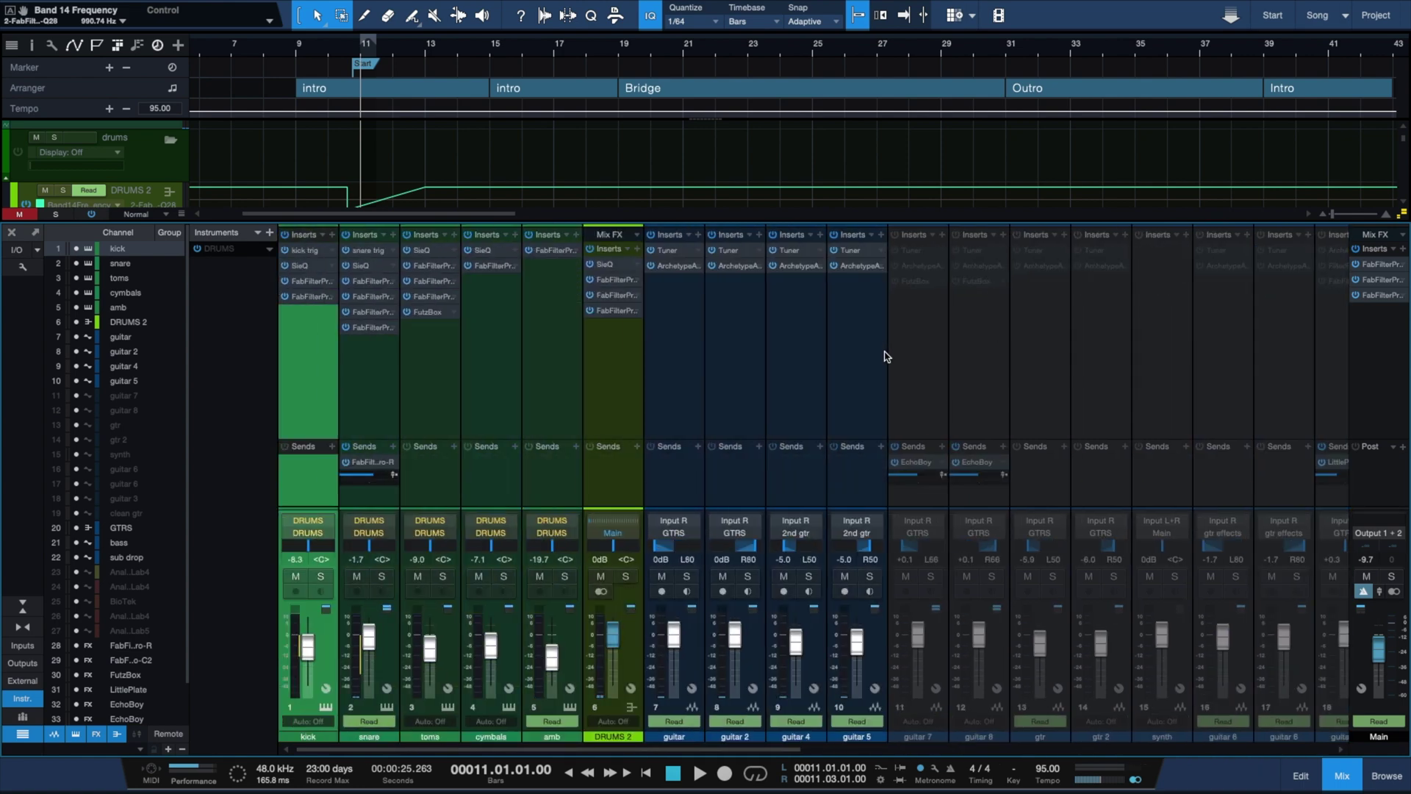
scroll(656, 248, right, 1)
click(585, 401)
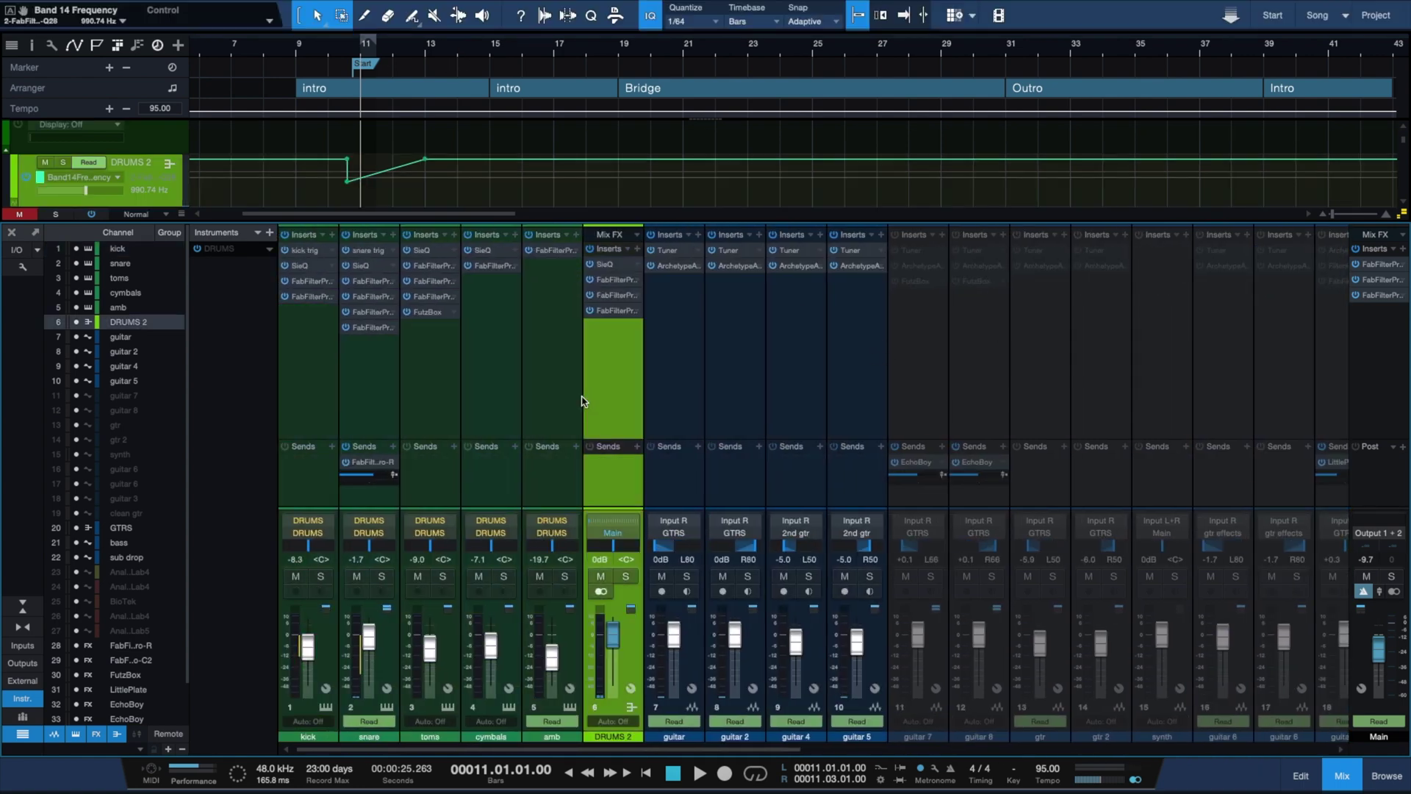
click(328, 398)
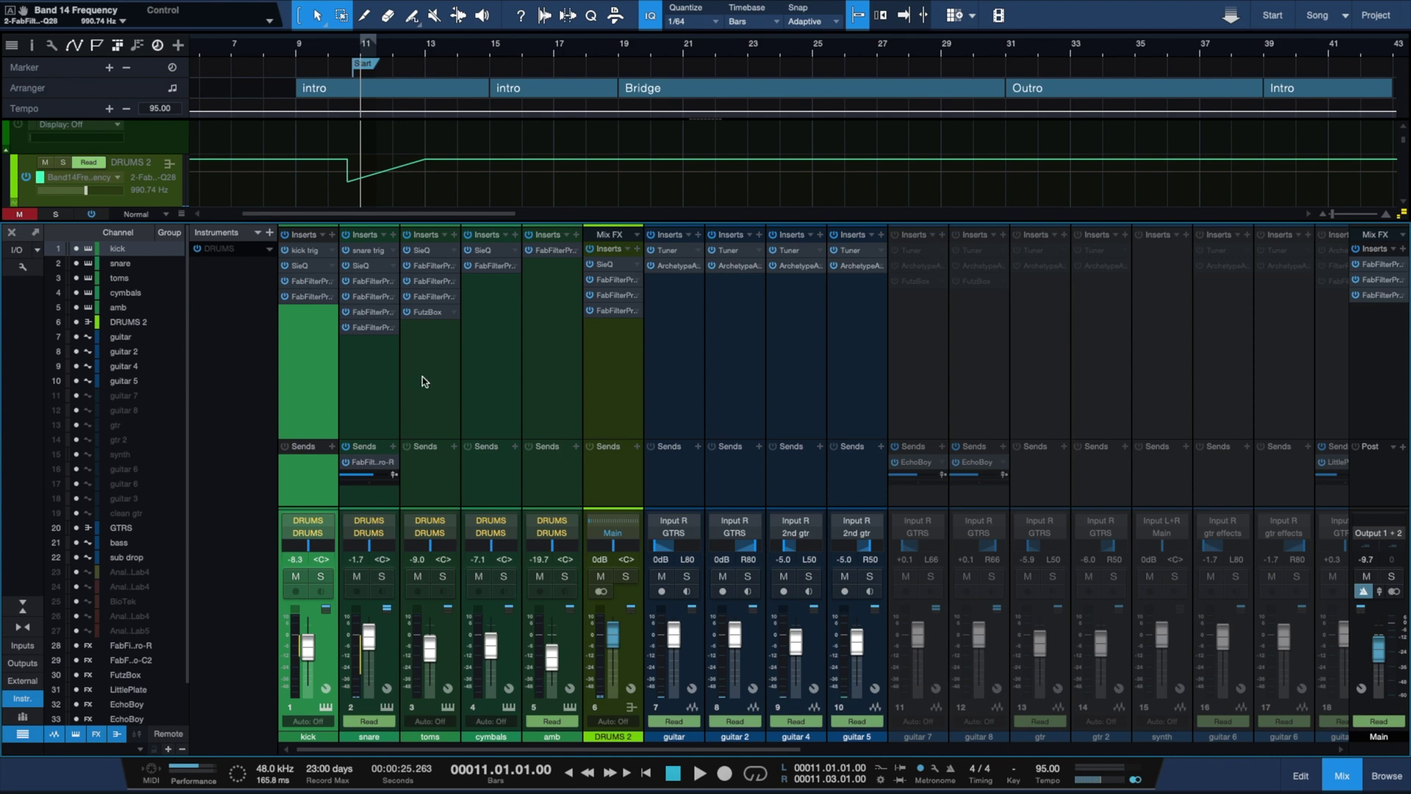
Play the song from the start of the Bridge at bar 19 and find the GTRS and bass channels in the console
click(461, 45)
key(F3)
click(620, 45)
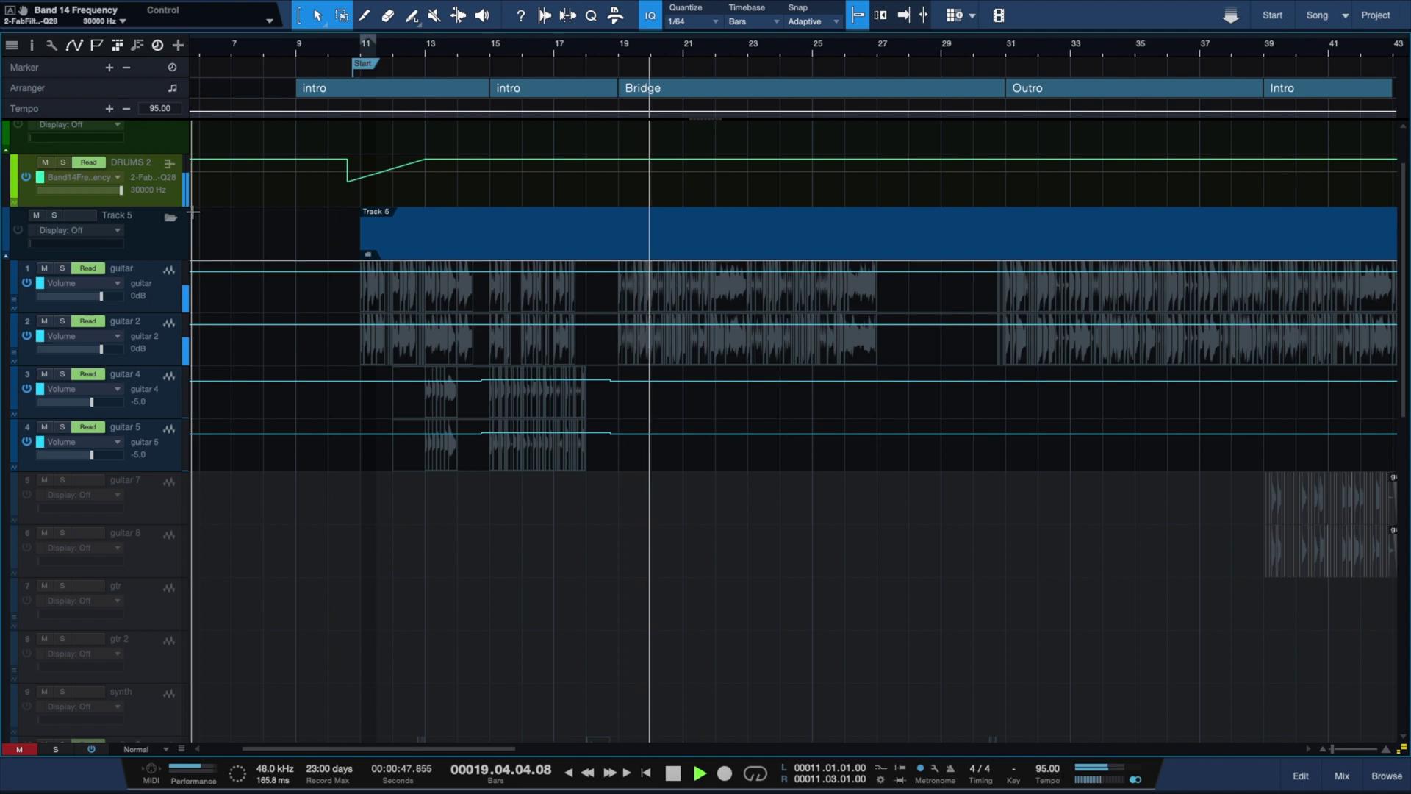
key(F3)
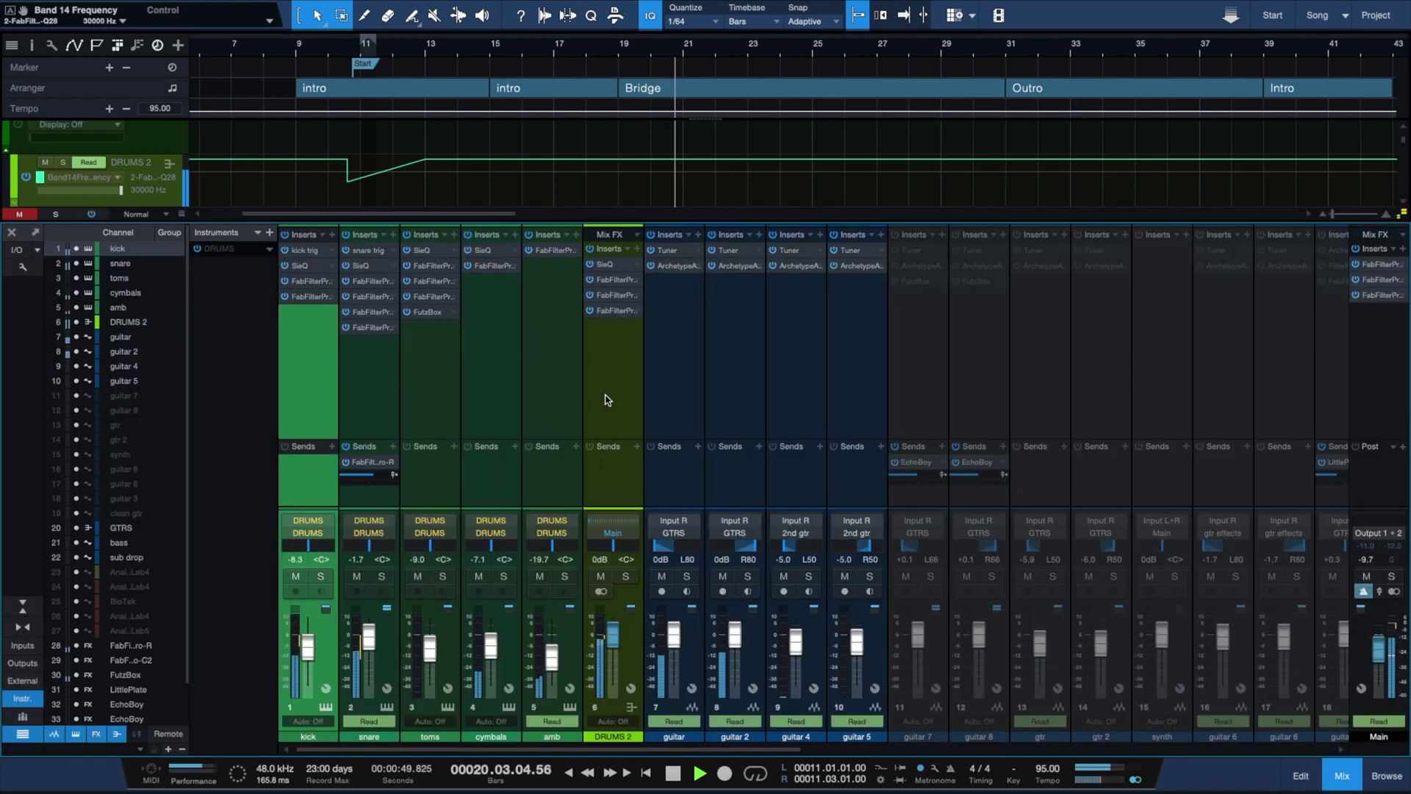
scroll(607, 400, right, 3)
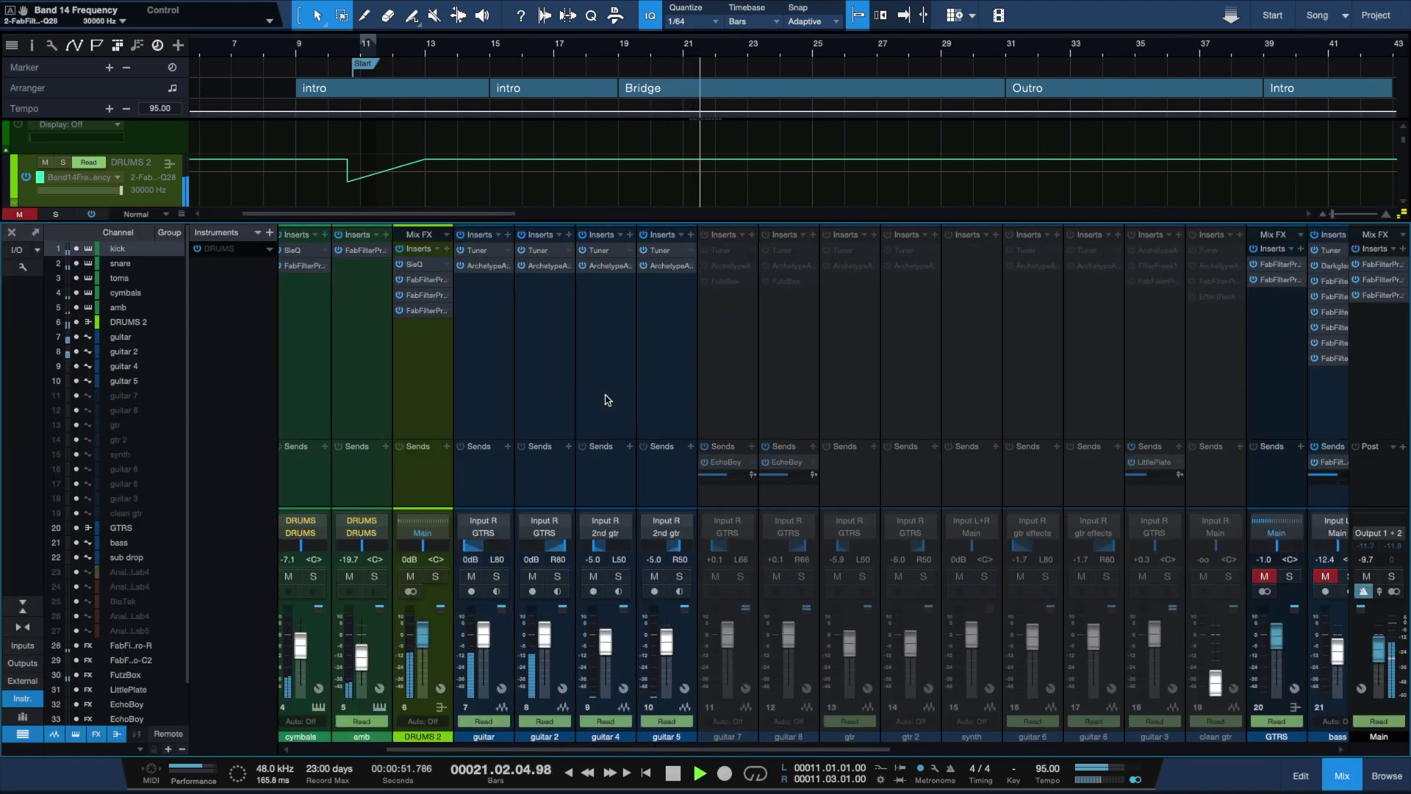
Play the Bridge with the GTRS and bass channels unmuted, stop playback and mute both channels again
key(space)
click(1266, 576)
key(space)
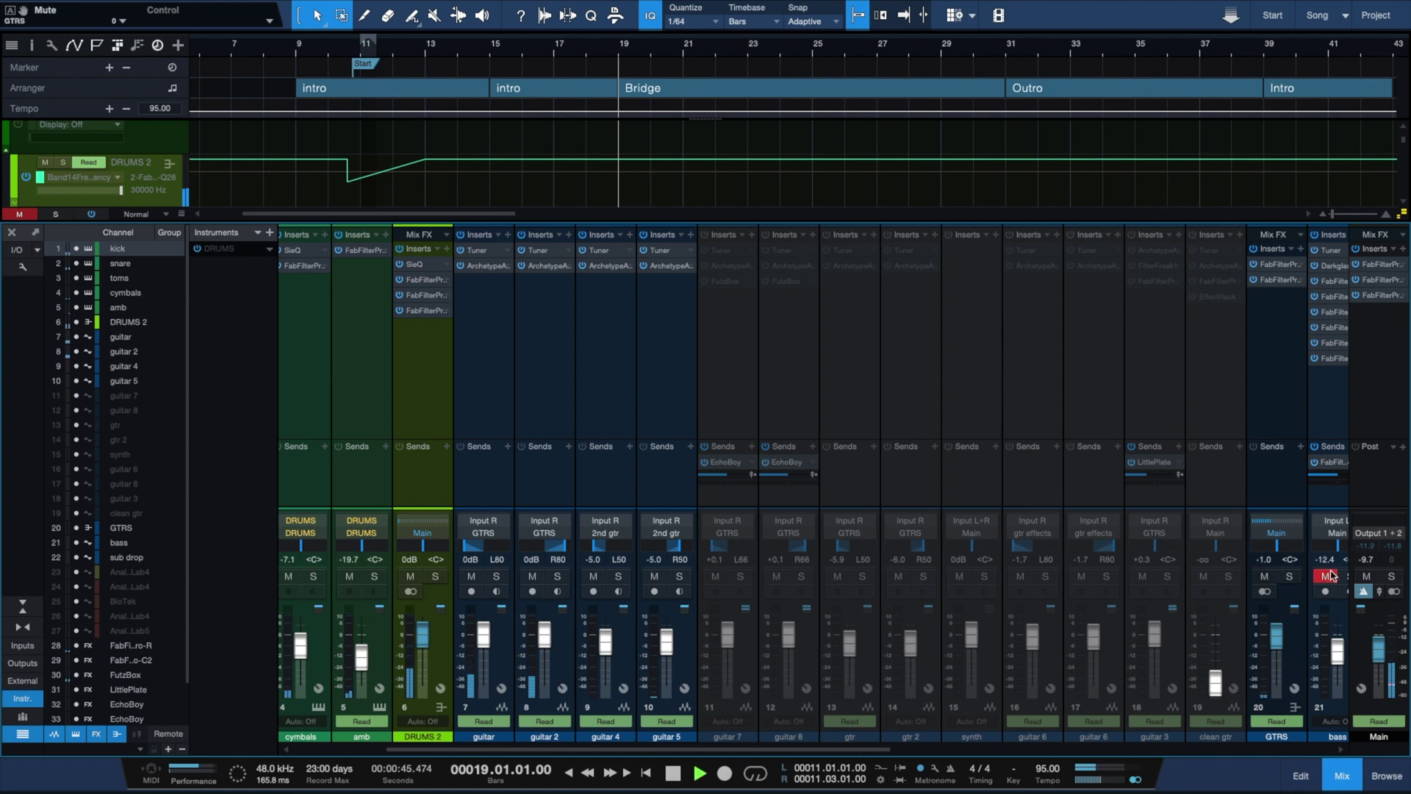
click(1326, 576)
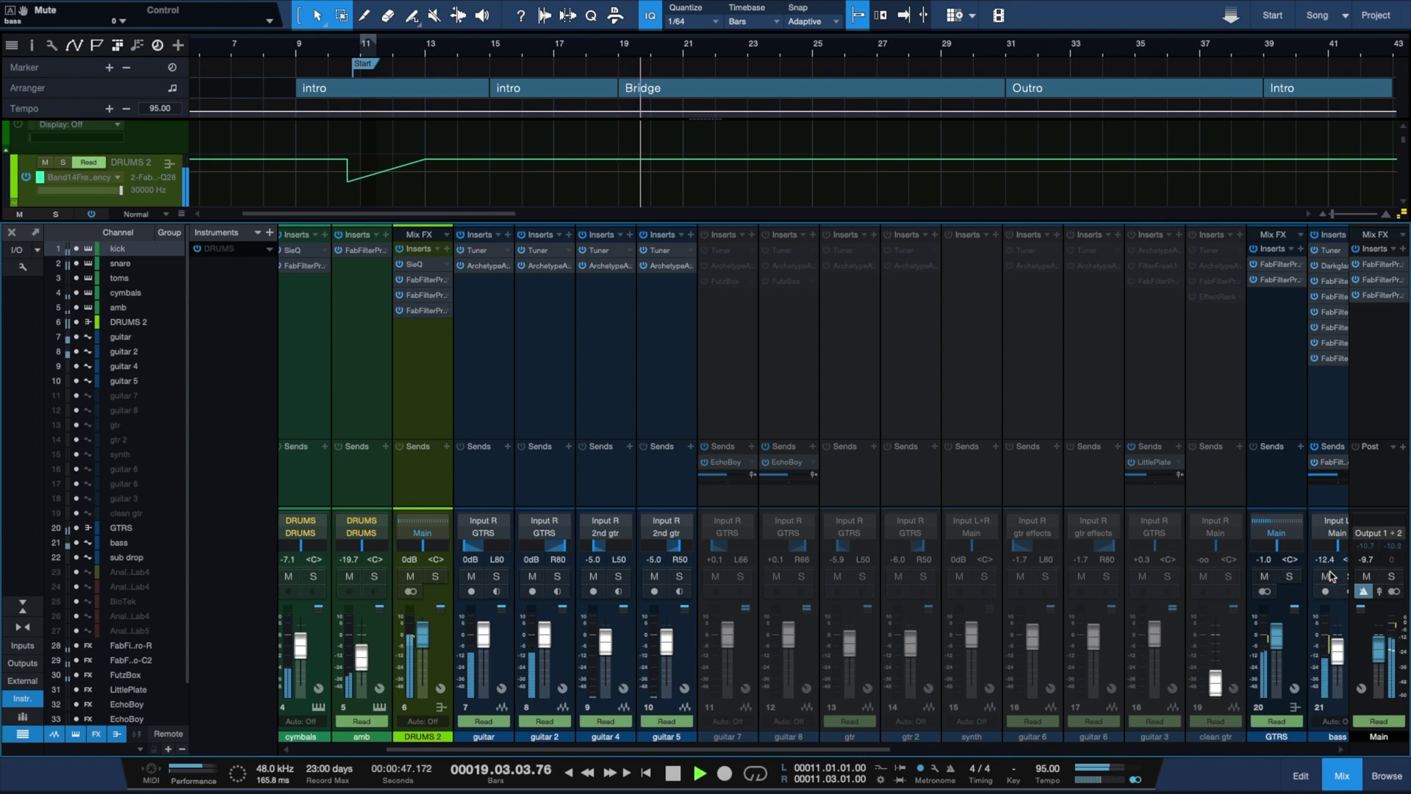
key(space)
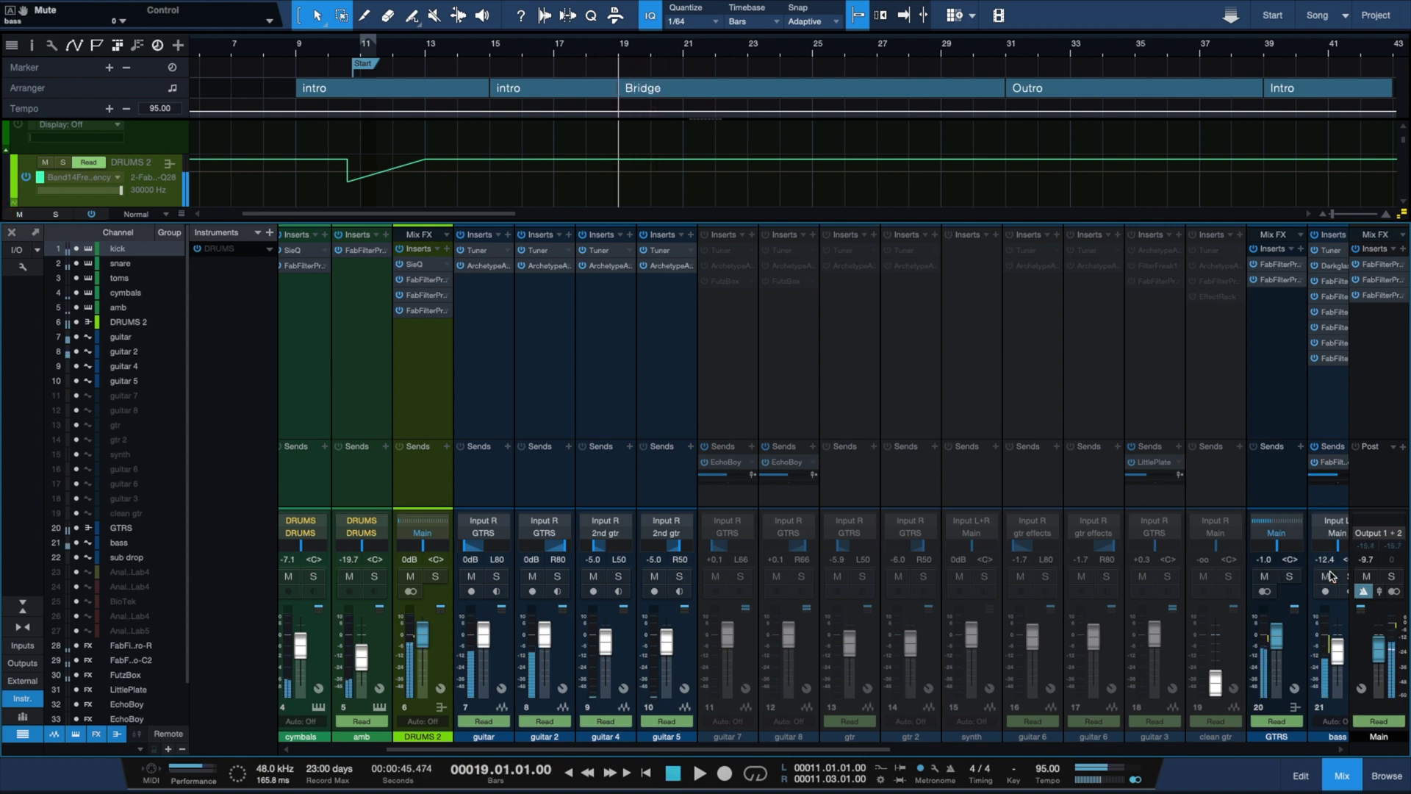
click(1326, 576)
click(1266, 576)
Solo the kick channel in the console and play it from bar 19
key(F3)
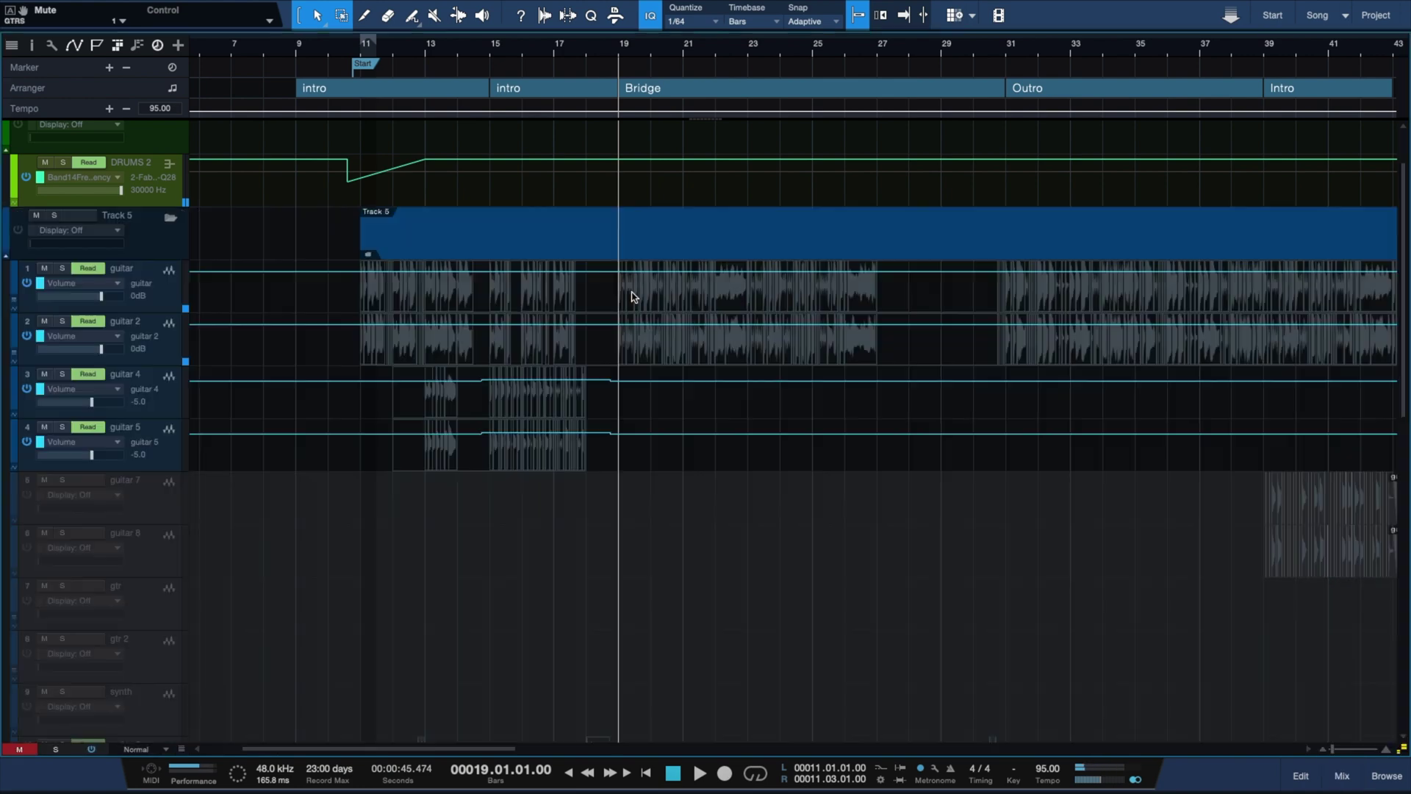
key(F3)
key(F11)
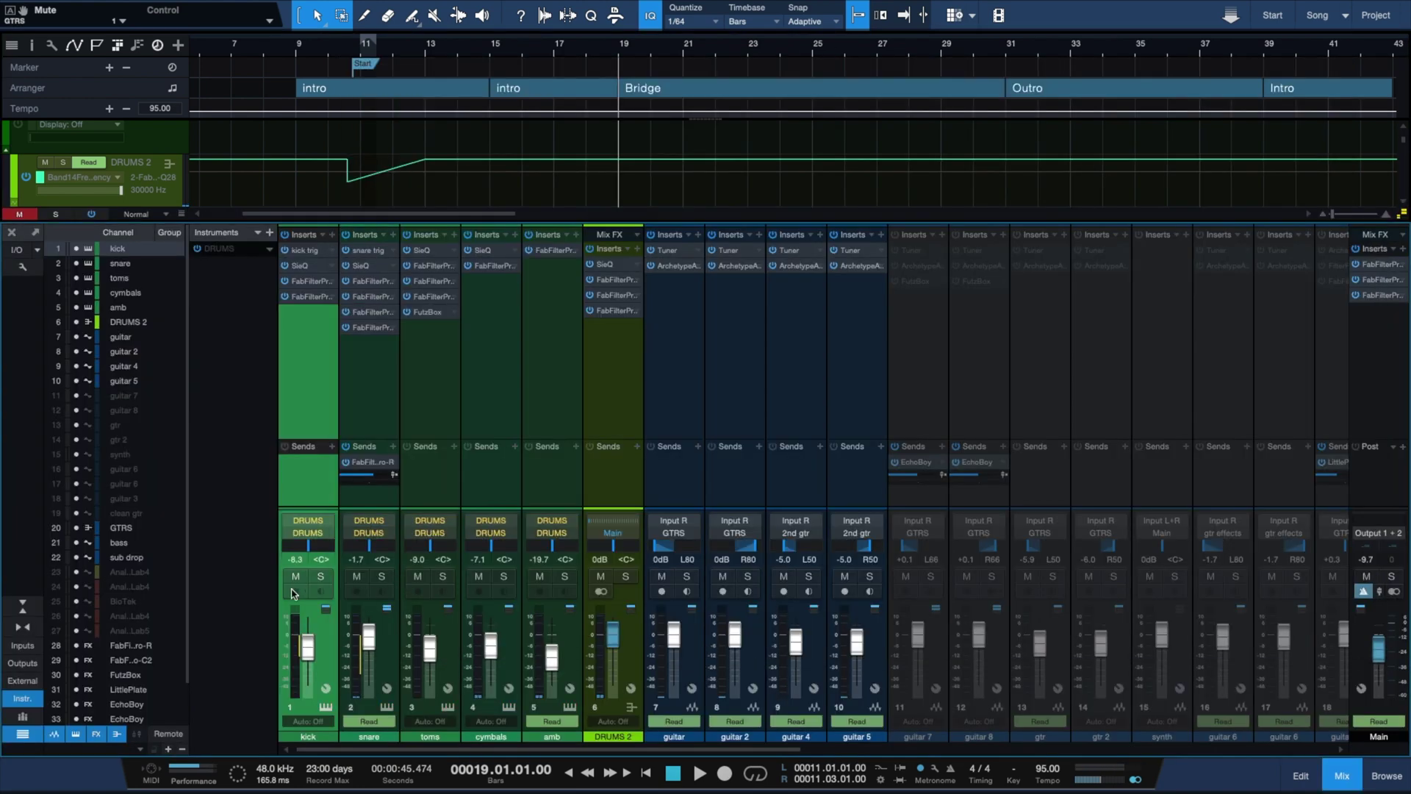
click(321, 577)
key(space)
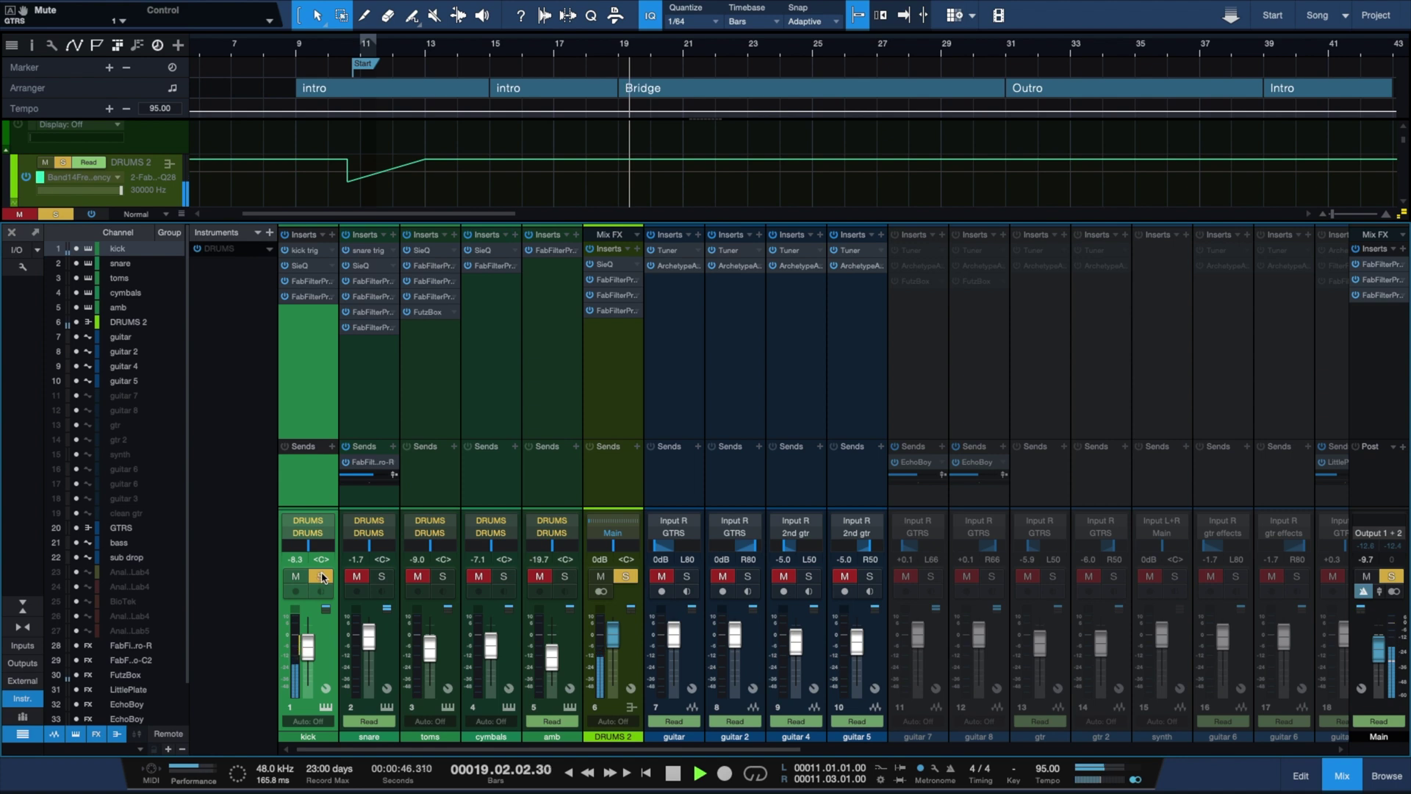
key(space)
Solo the snare as well and play from bar 19 with the kick muted, restoring the kick's solo after stopping
click(381, 576)
key(space)
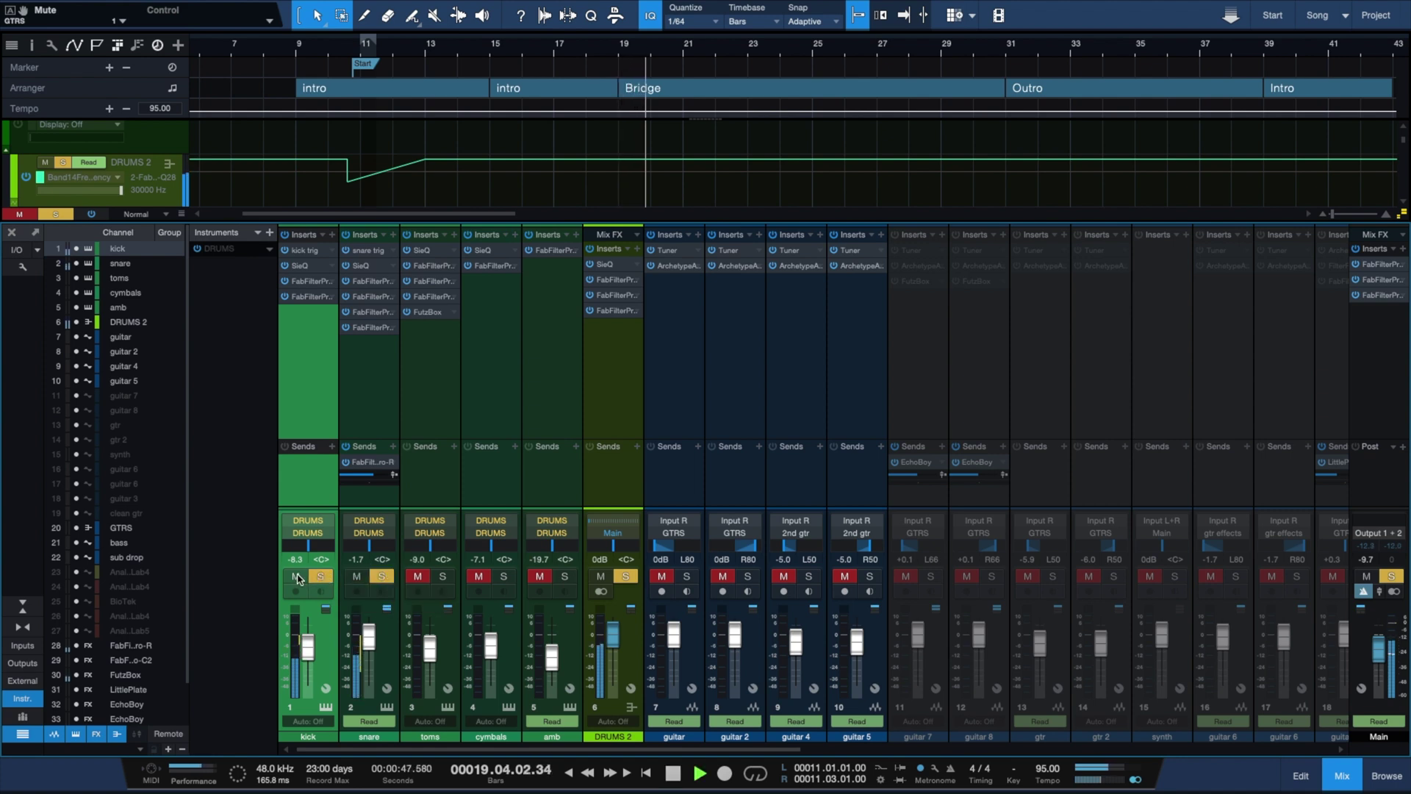
click(323, 577)
click(297, 577)
key(space)
click(296, 577)
click(320, 576)
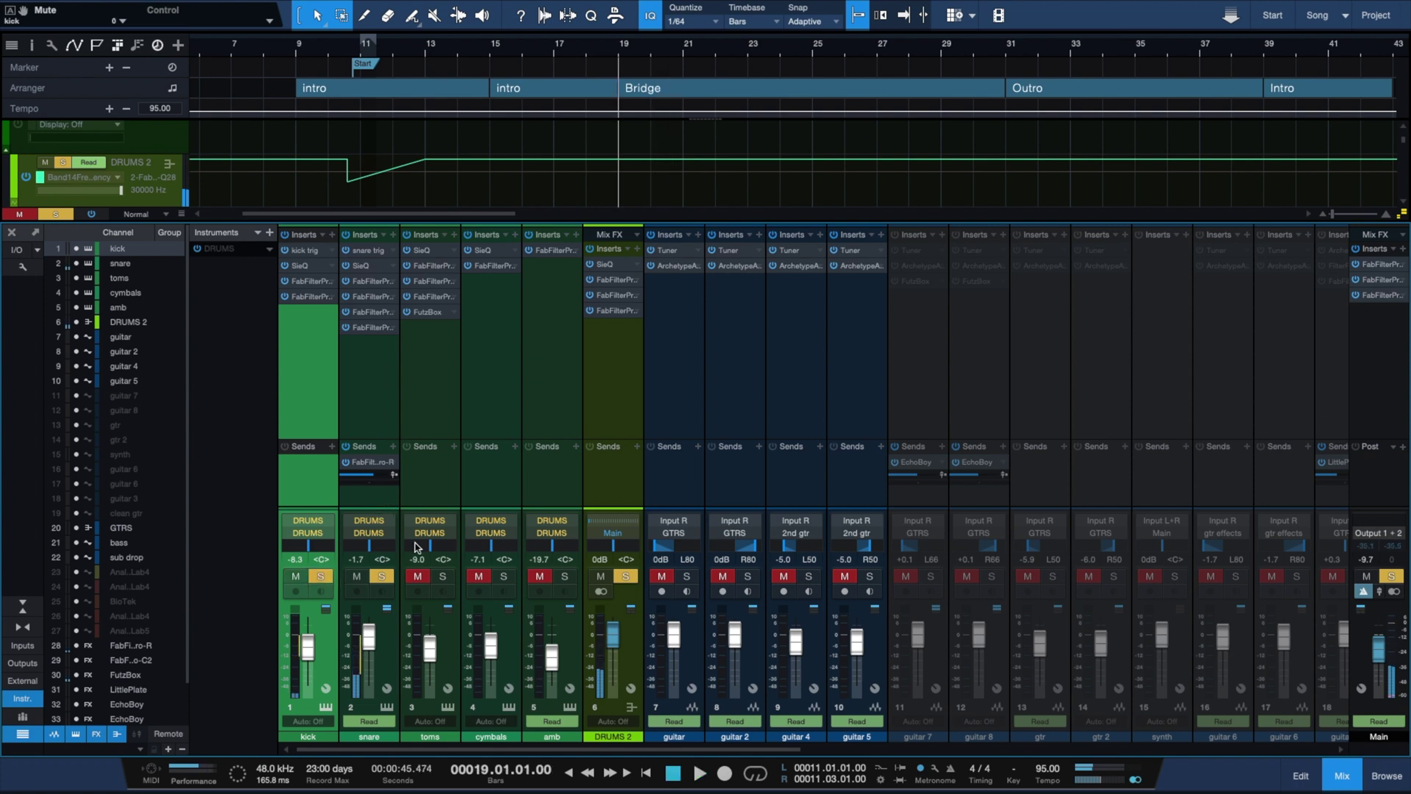
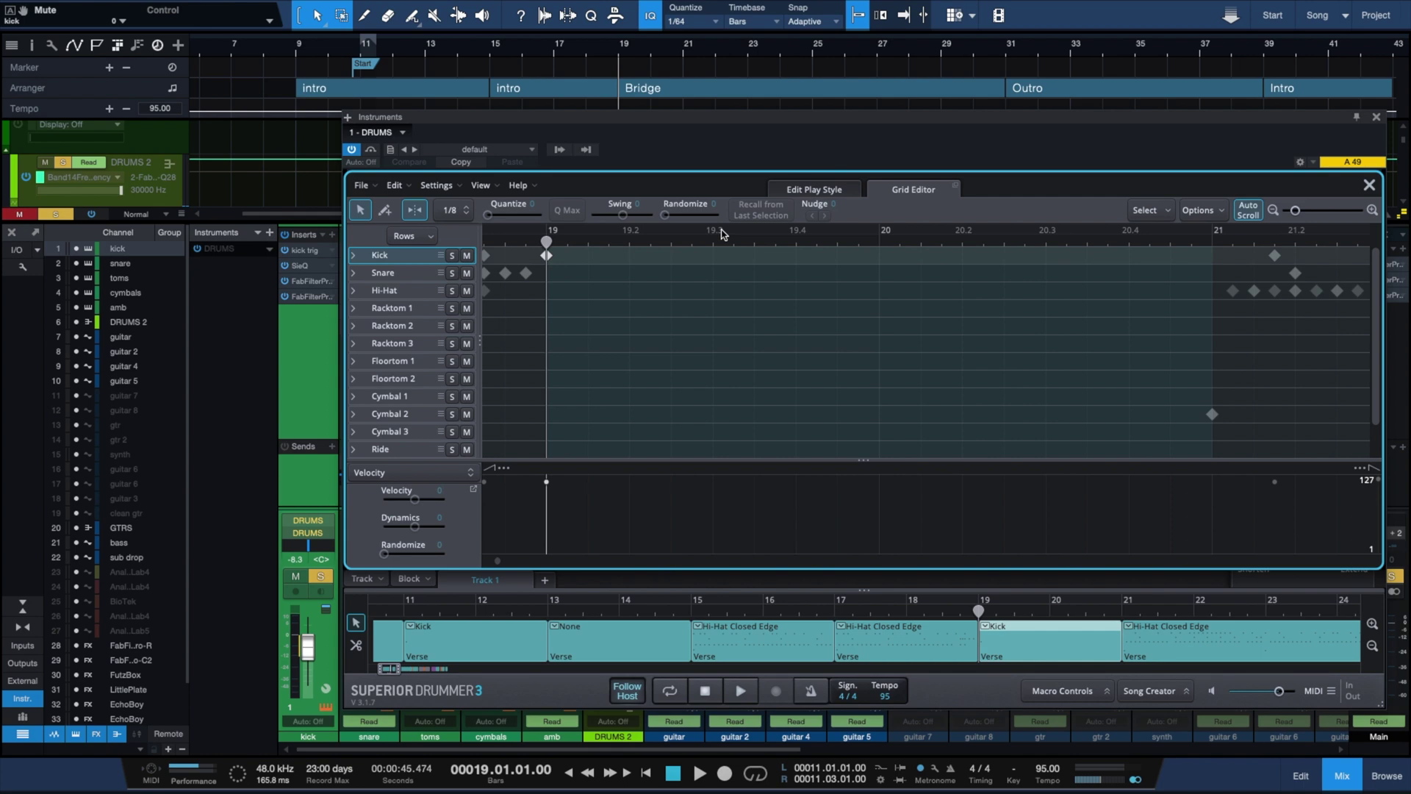
Play the isolated kick hit at bar 19 from the Grid Editor and return to the arrangement
key(space)
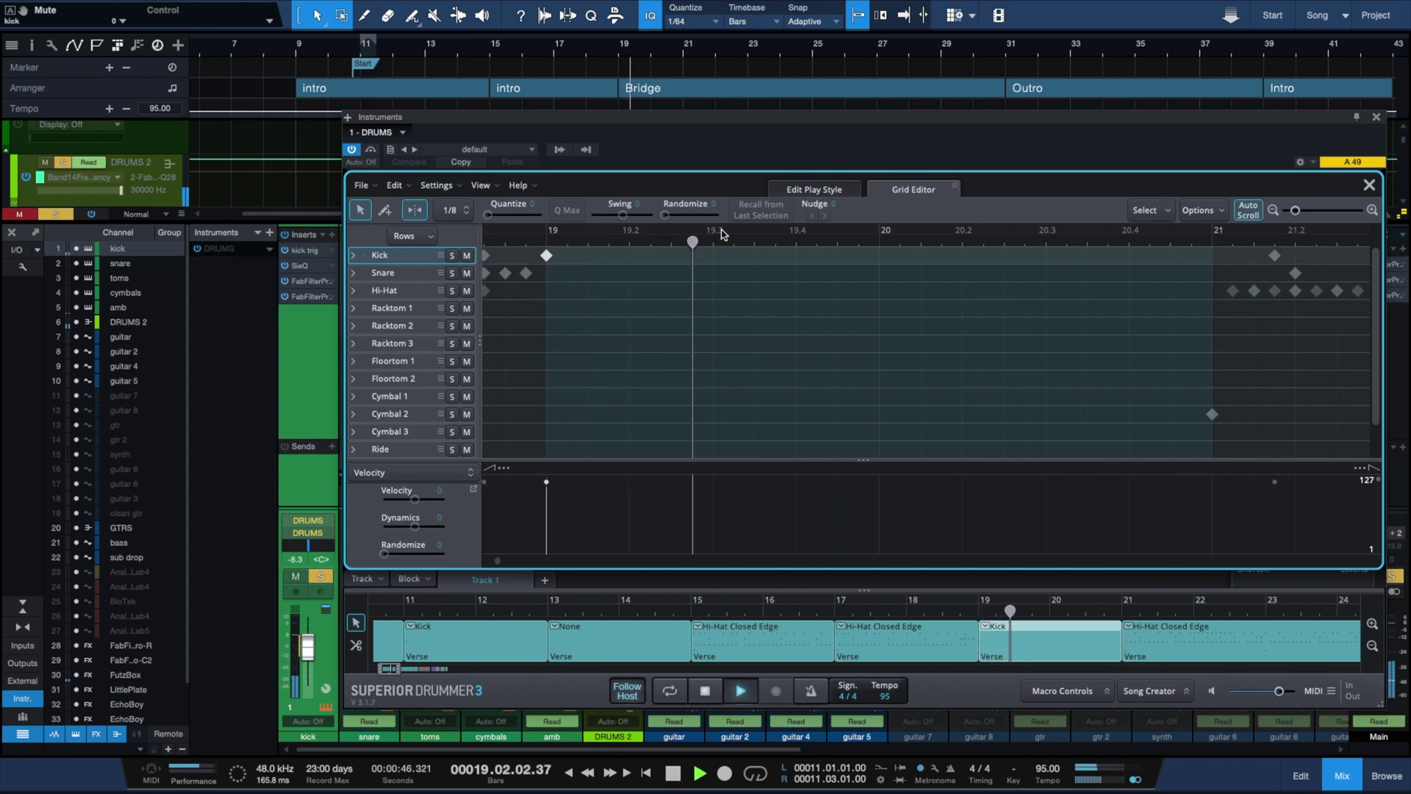
key(space)
key(F3)
key(F3)
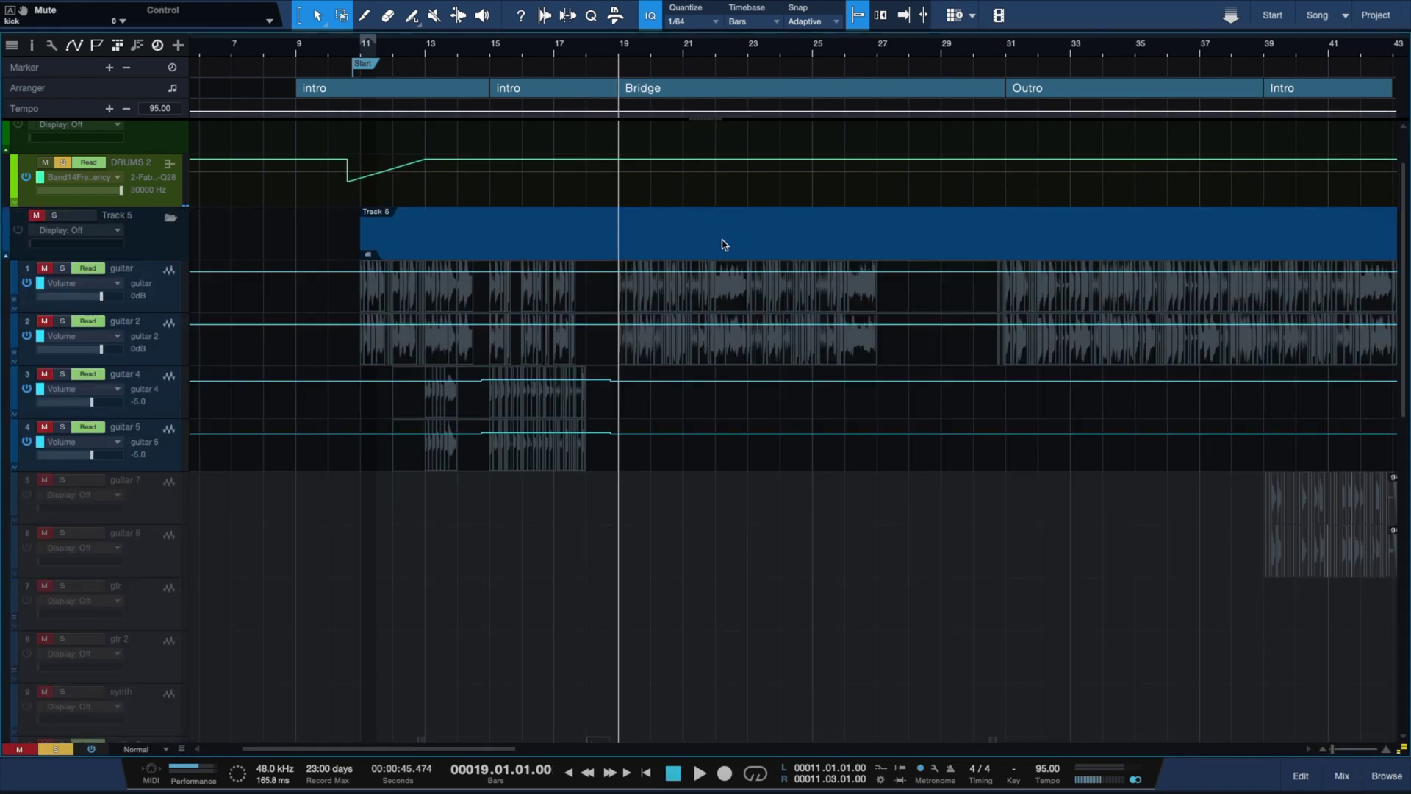
Add volume automation points on the Main track at bar 19 and bar 20, lowering the second to silence
key(e)
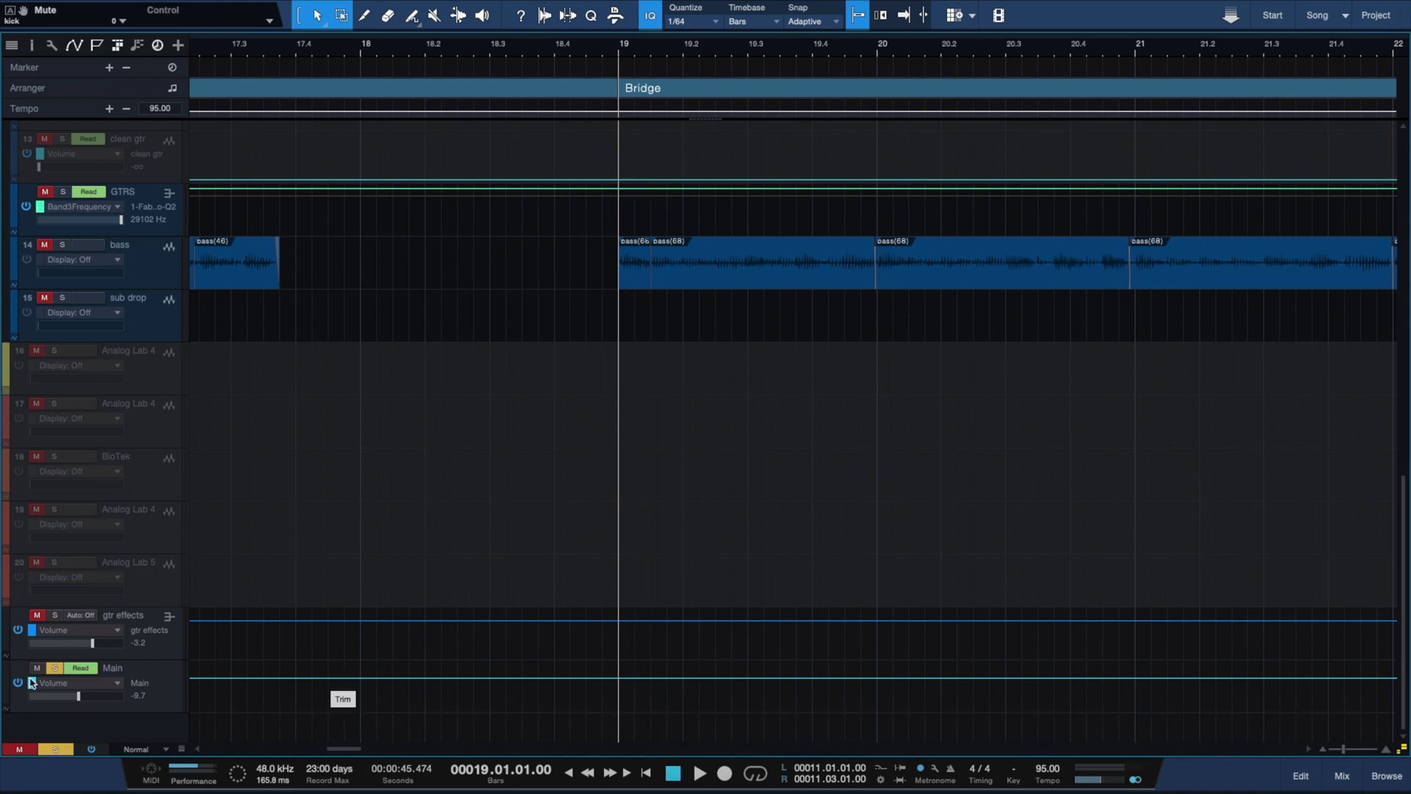
click(620, 685)
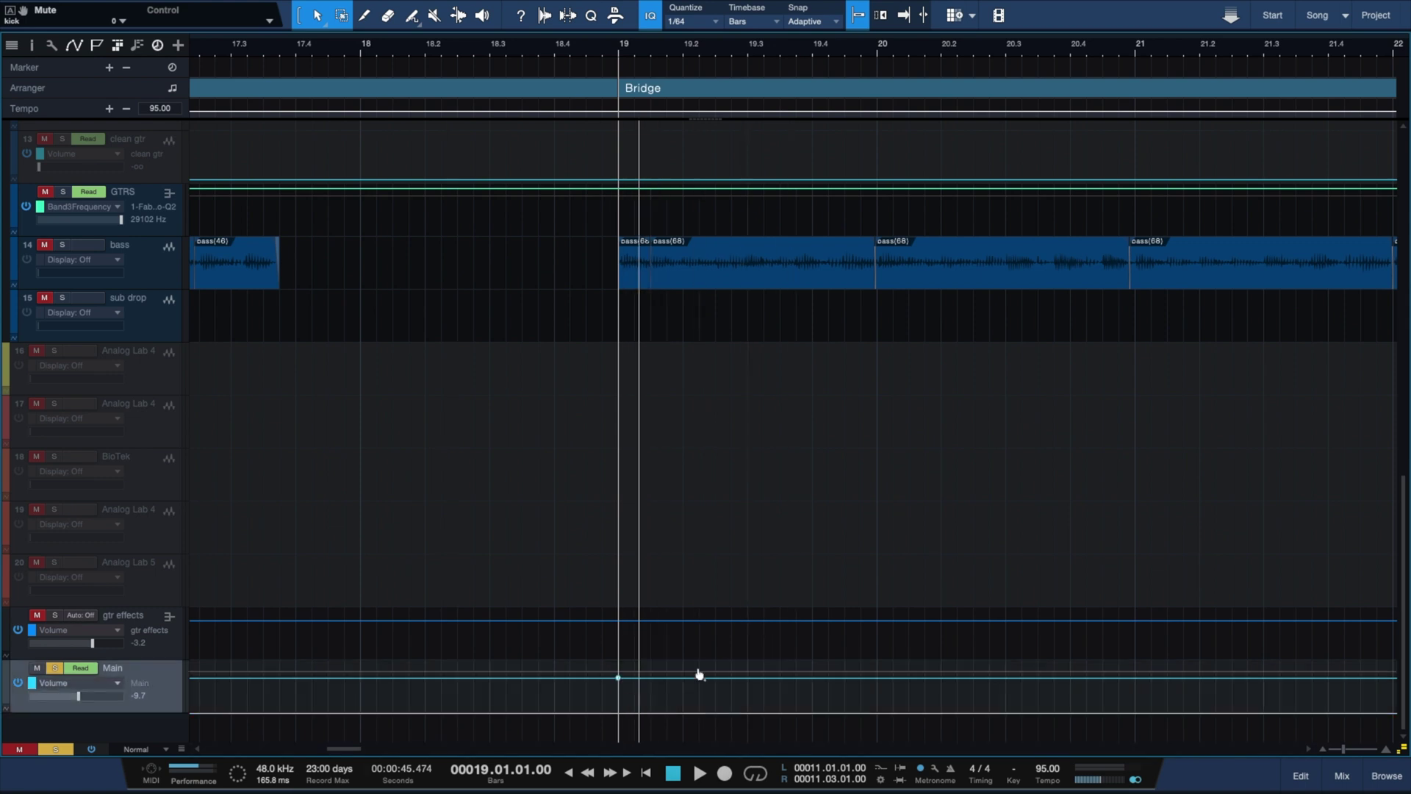
drag(879, 687, 878, 719)
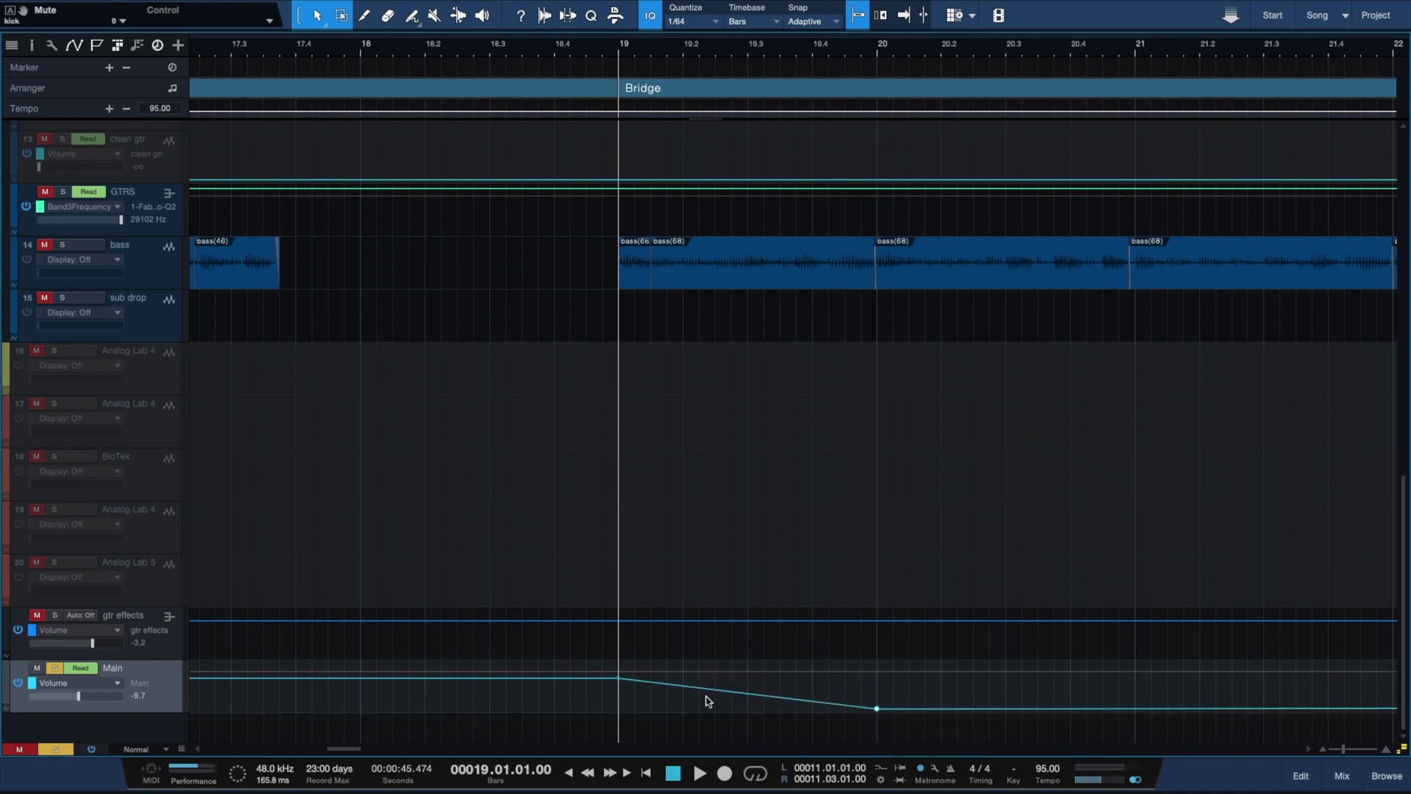
Bend the Main volume fade between bars 19 and 20 into a convex curve and play it back
drag(750, 696, 758, 692)
click(757, 691)
key(space)
key(space)
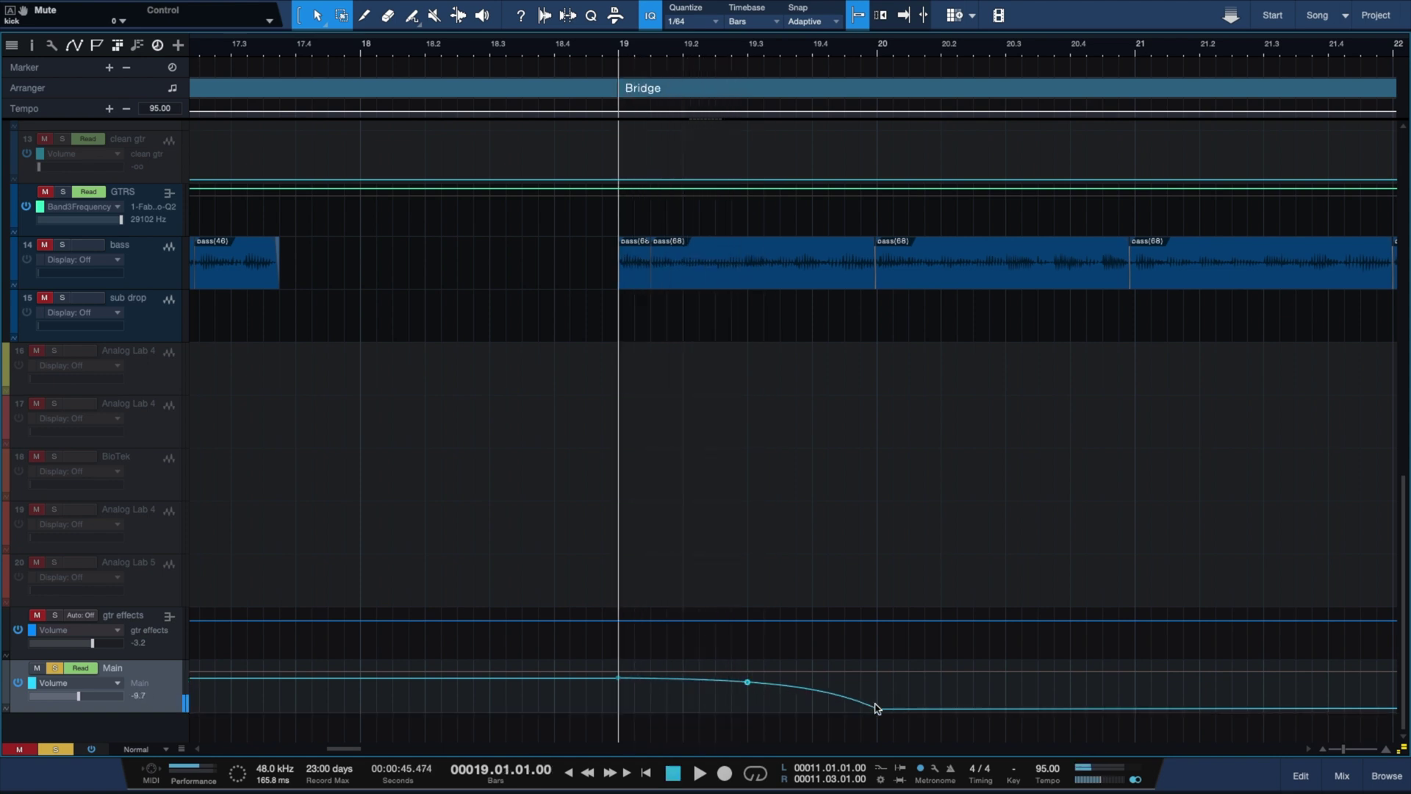
Shorten the Main volume fade to end at 19.3, keeping its curve, and audition the kick hit
drag(877, 710, 747, 749)
click(683, 682)
key(space)
key(space)
key(ctrl+z)
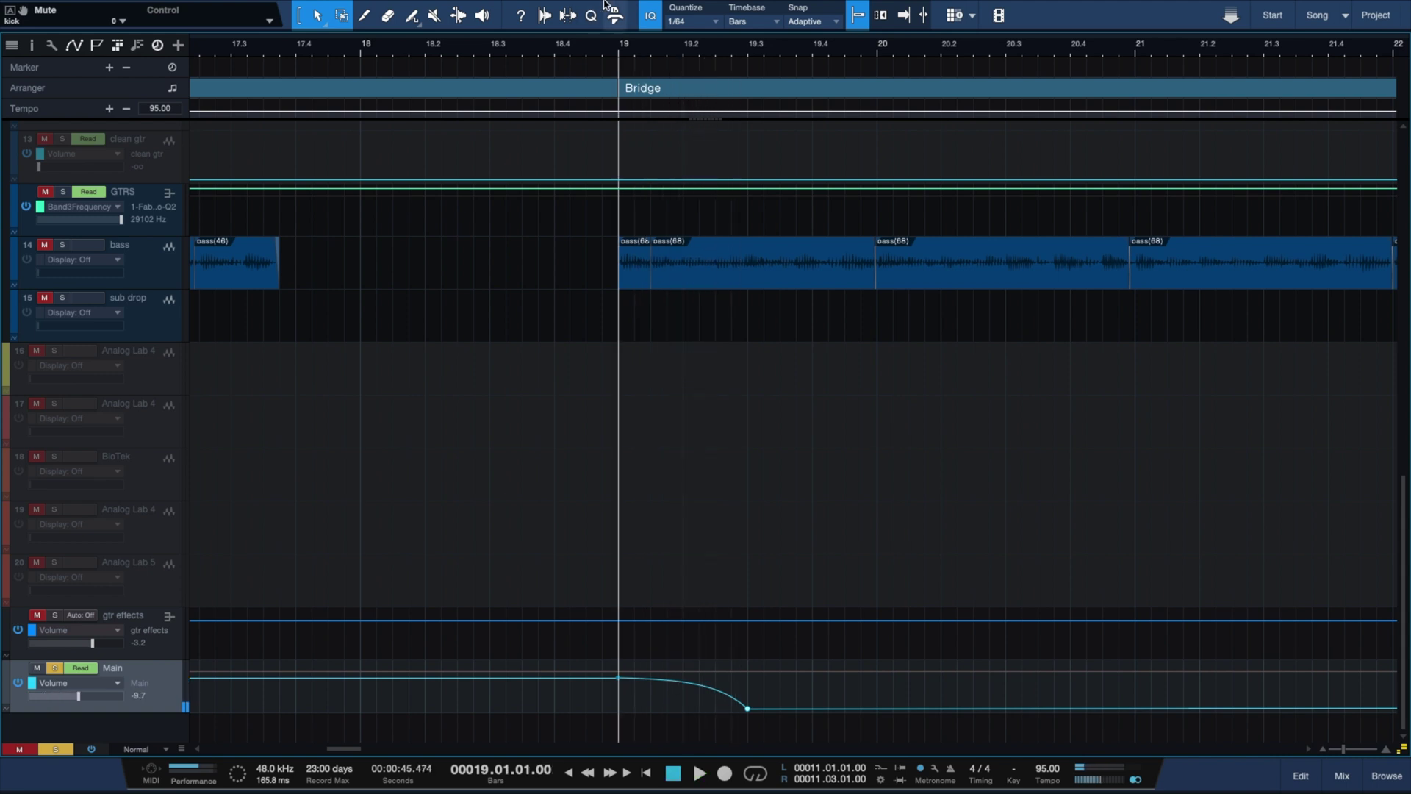
Set the loop range from 19.01.01.00 to 19.03.01.00 so it encloses the faded kick hit
drag(623, 32, 755, 34)
click(621, 44)
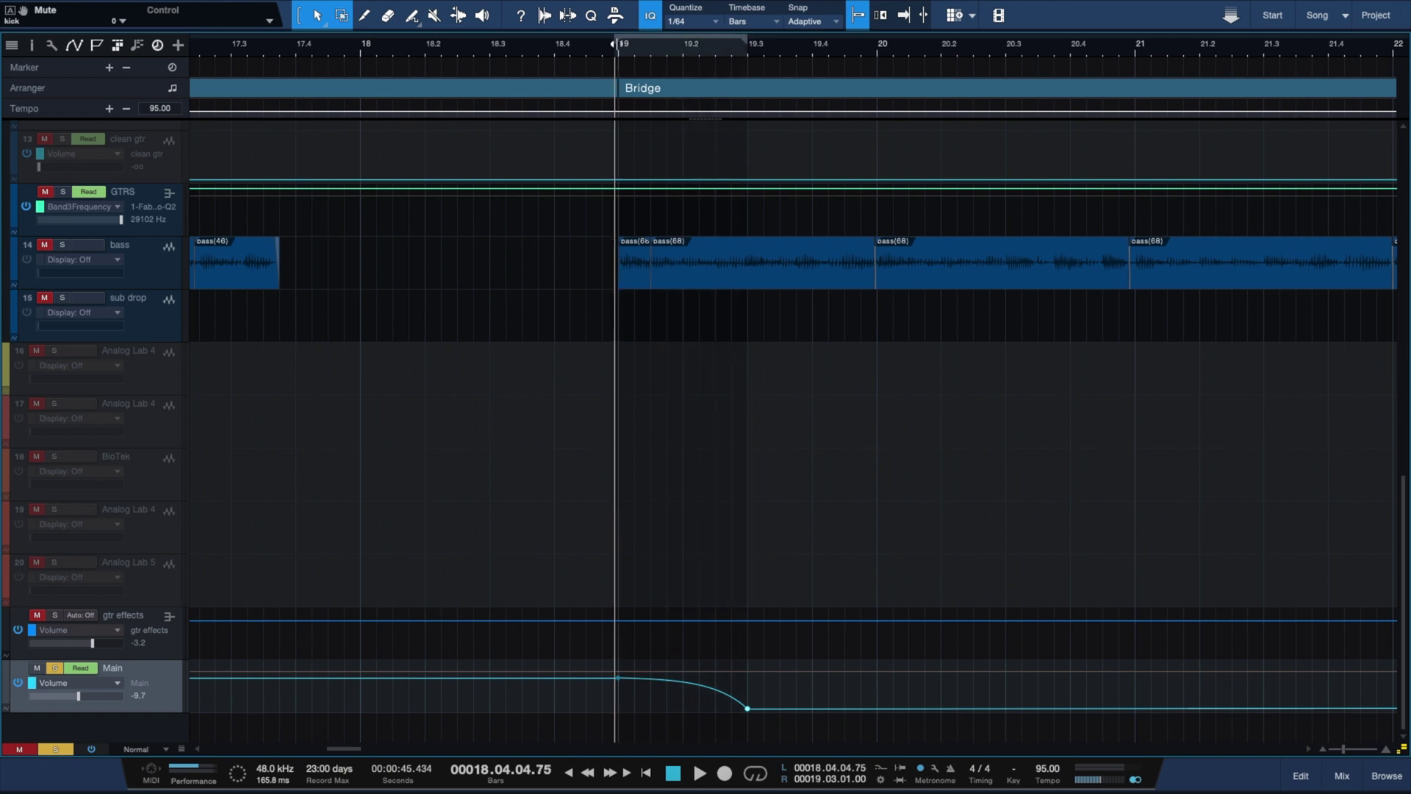
click(621, 44)
key(e)
key(e)
key(e)
key(e)
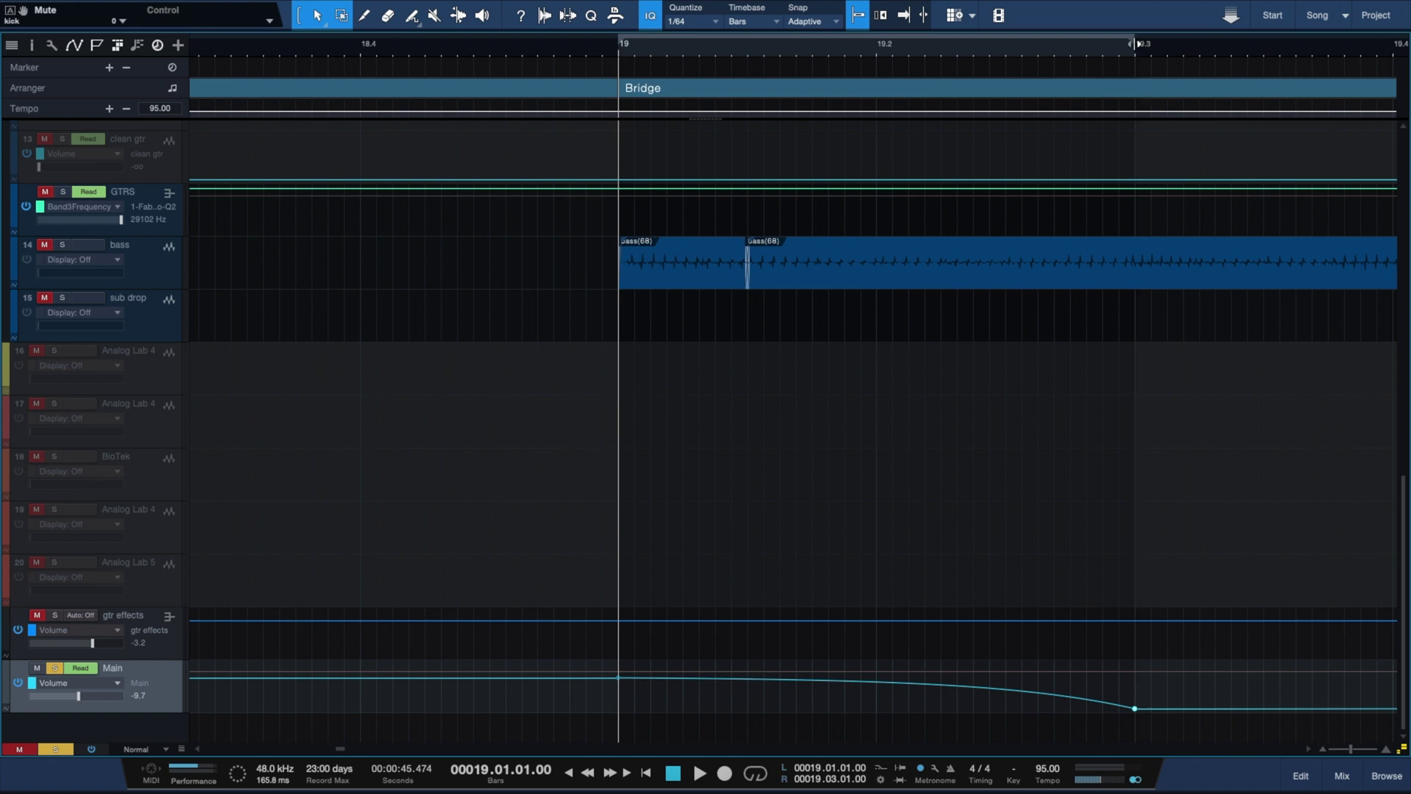
Check the end of the fade at 19.3, return the playhead to bar 19 and play the kick hit
key(w)
click(879, 50)
key(w)
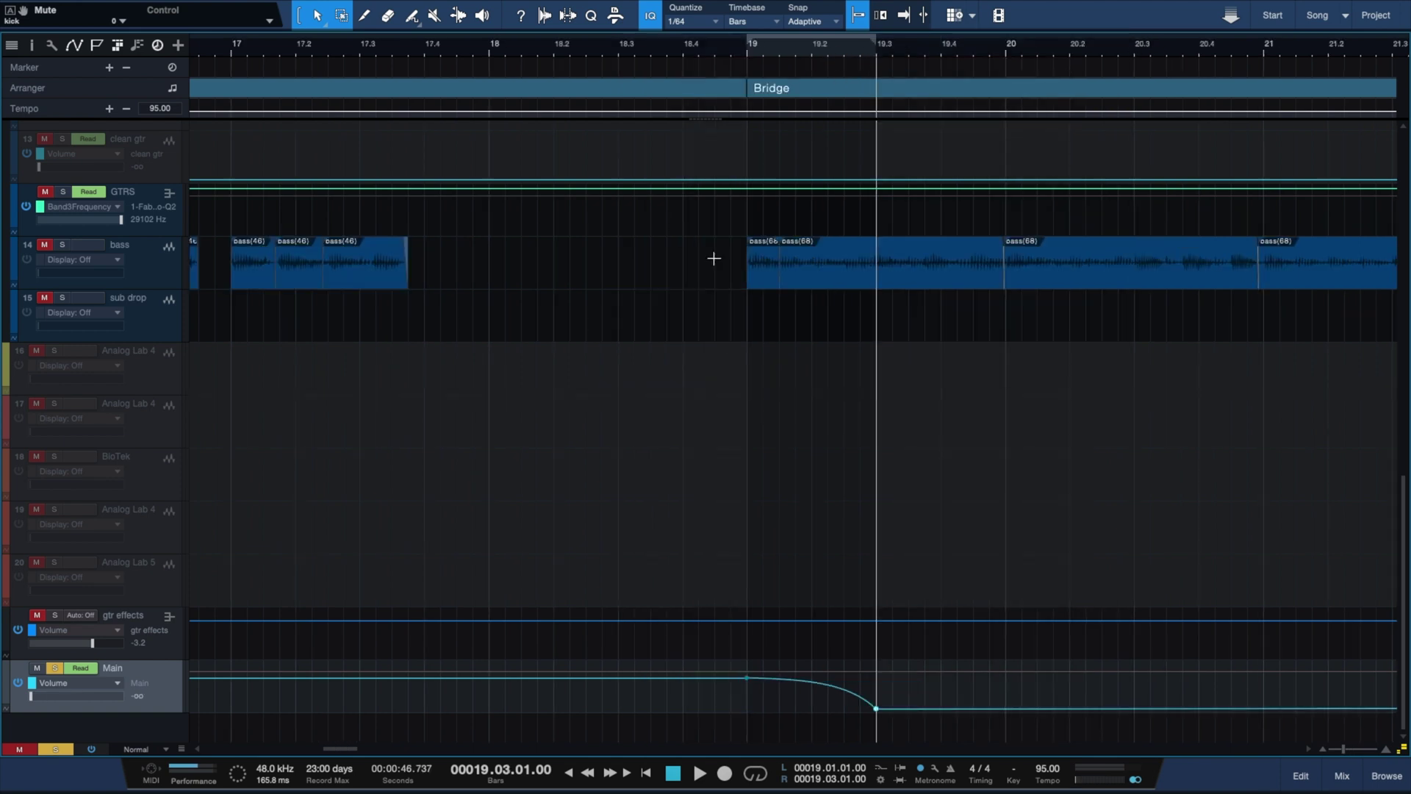
click(739, 50)
click(762, 53)
key(space)
key(space)
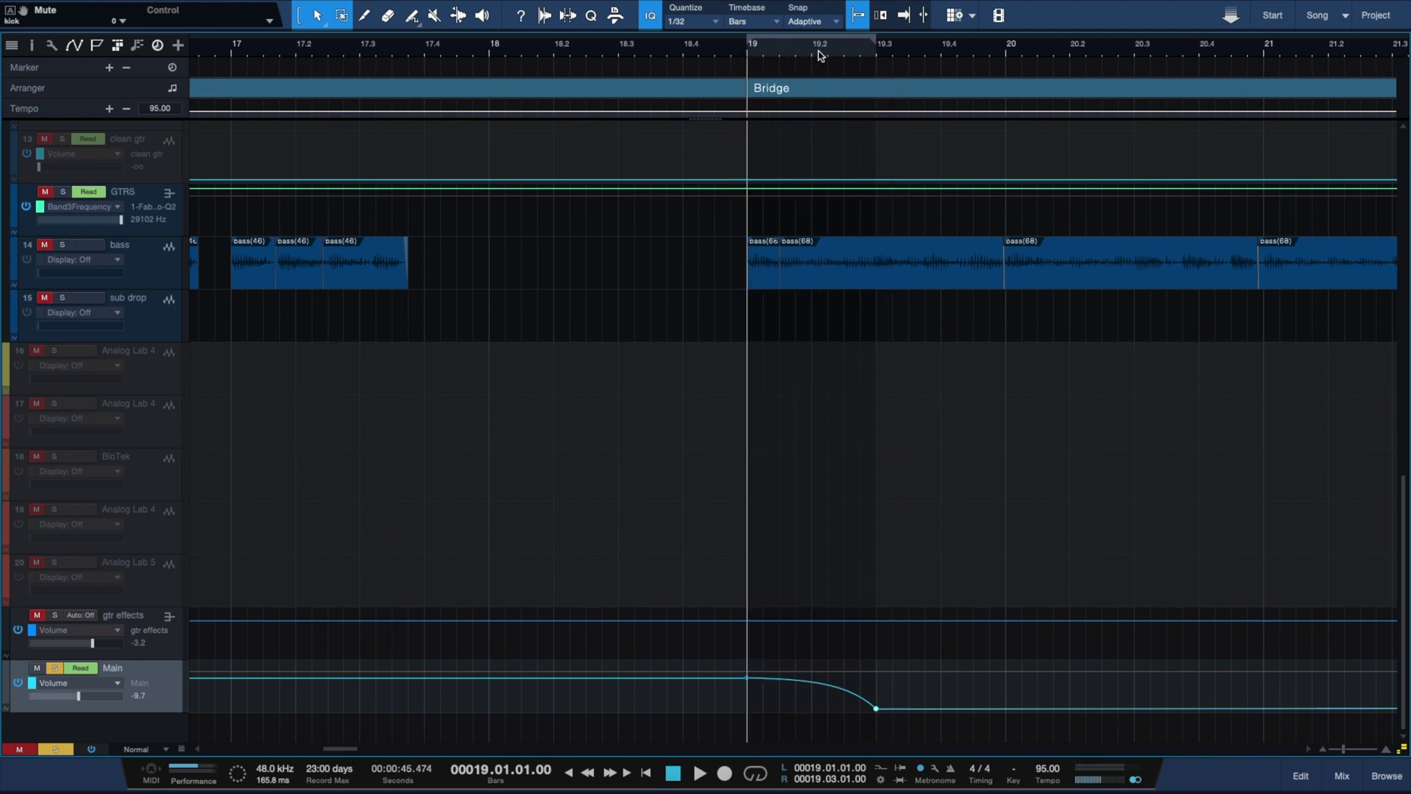
Start a mixdown export with the filename Kick Sample and the Wave File format
key(super+e)
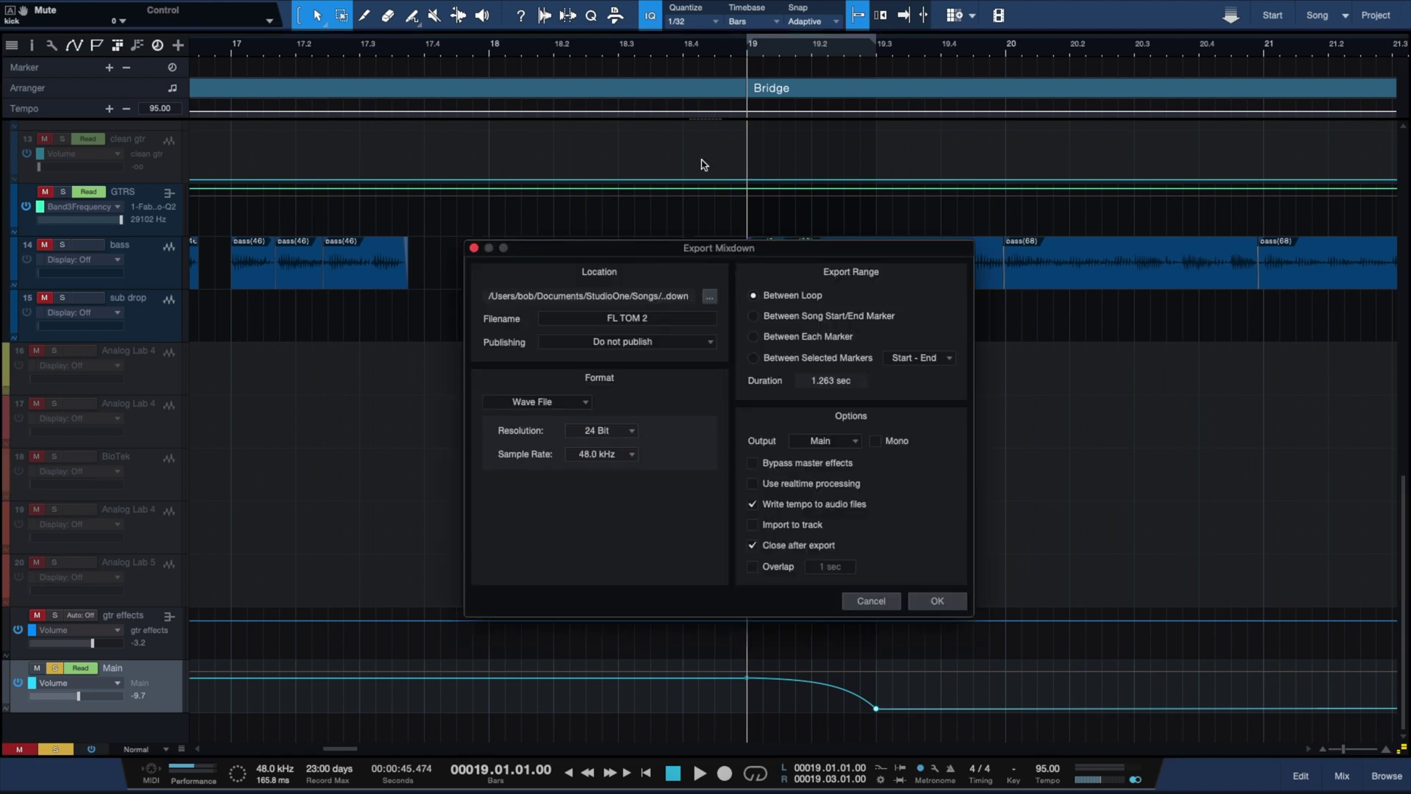
click(661, 318)
key(BackSpace)
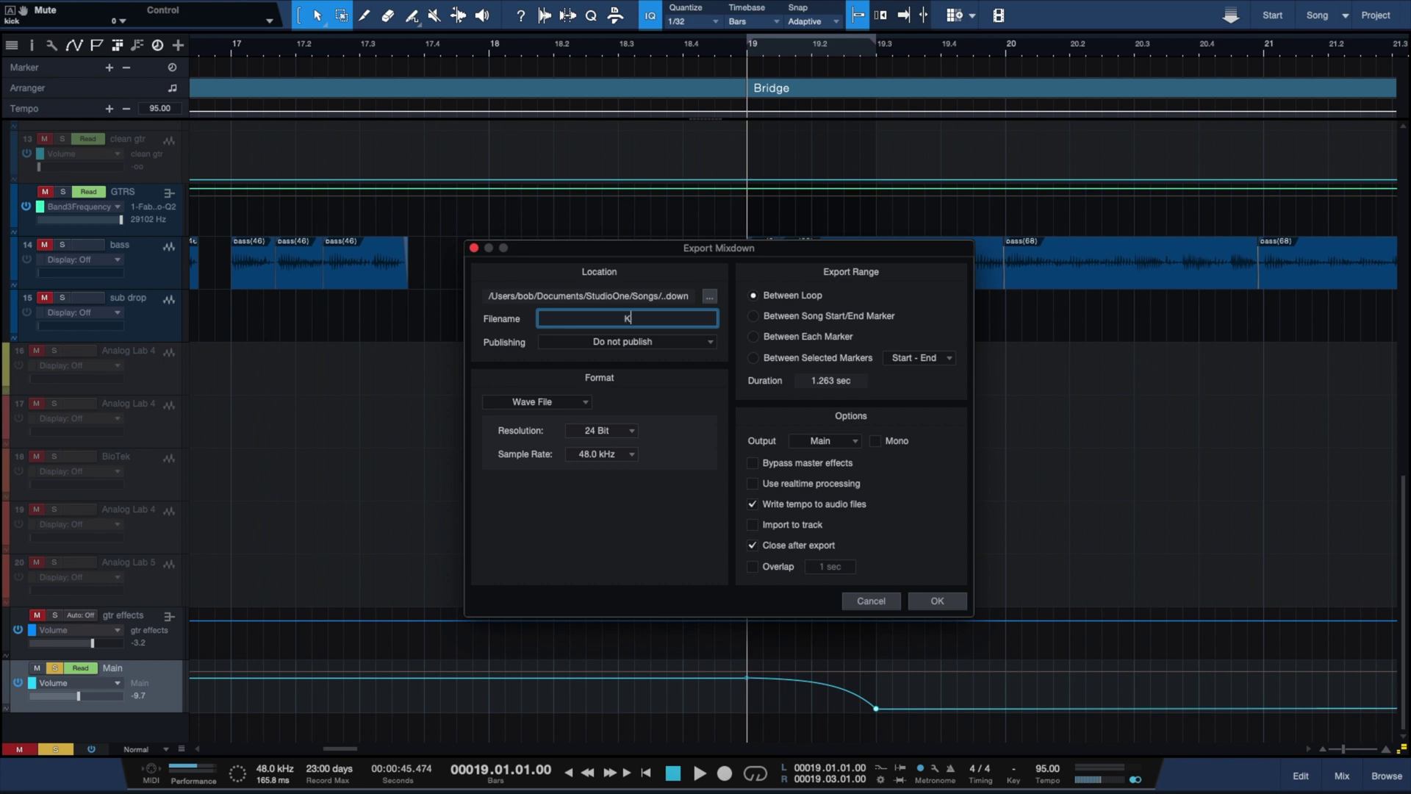
text(Kick Sample)
click(527, 406)
click(528, 419)
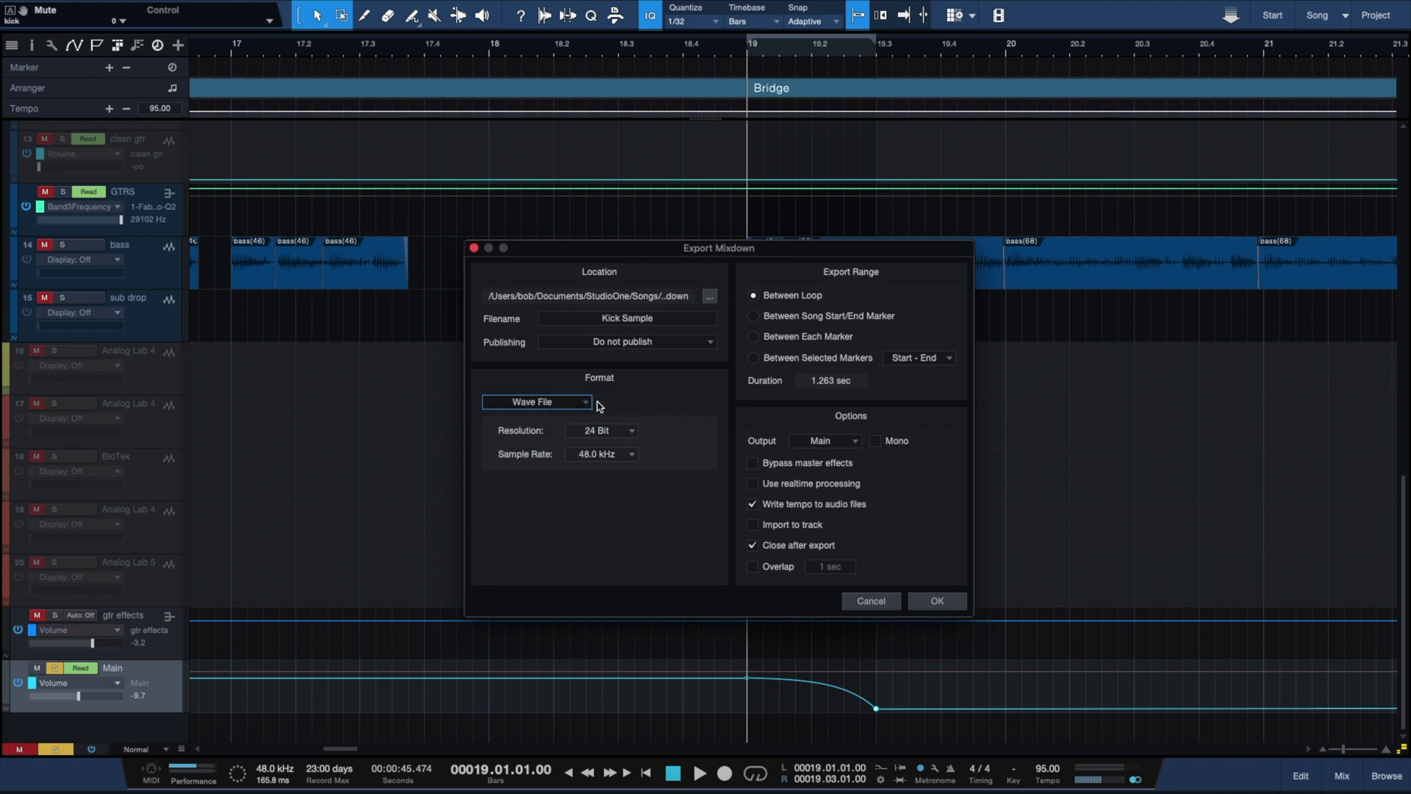
Export the kick sample between the loop markers at 24 Bit resolution and a 48.0 kHz sample rate
click(603, 432)
click(630, 432)
click(620, 455)
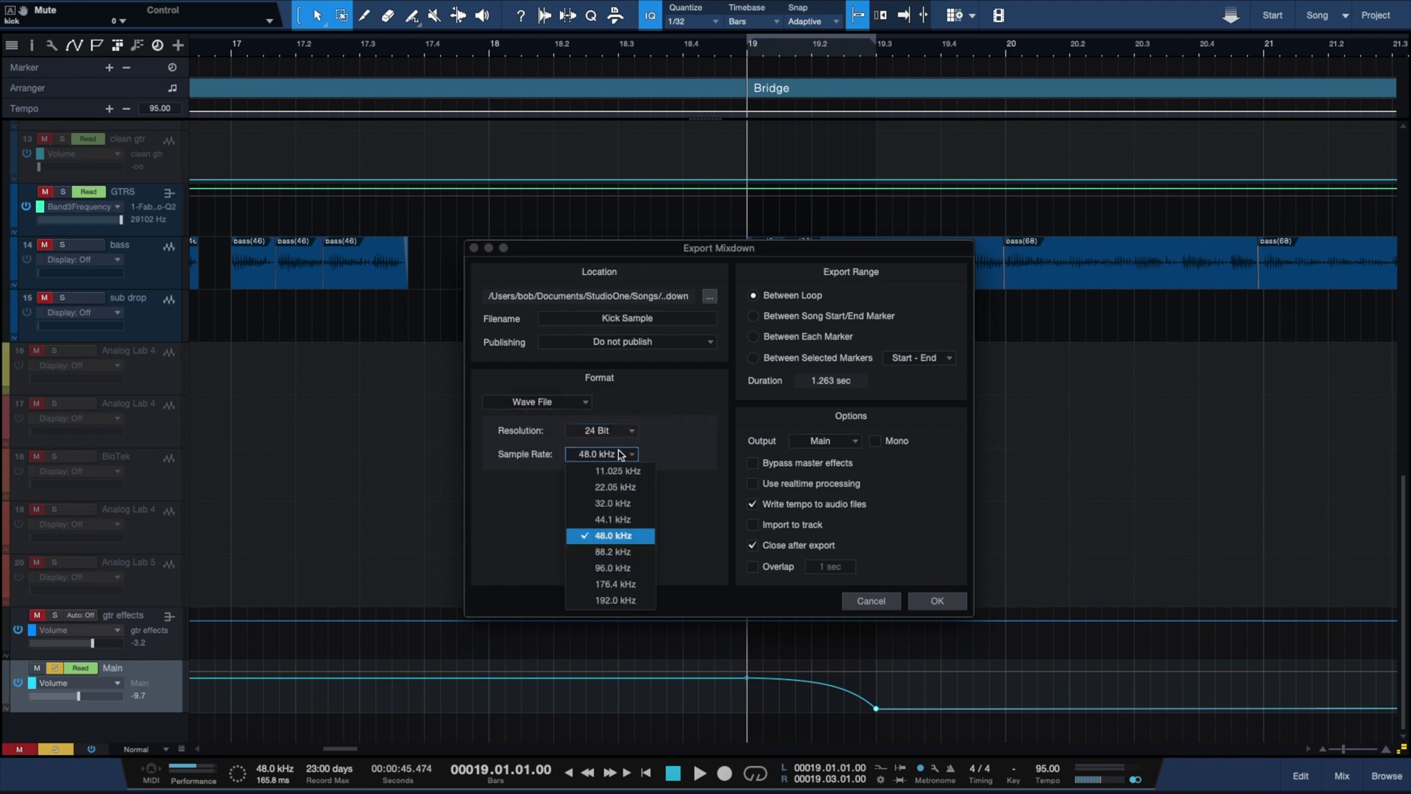
click(615, 536)
click(669, 462)
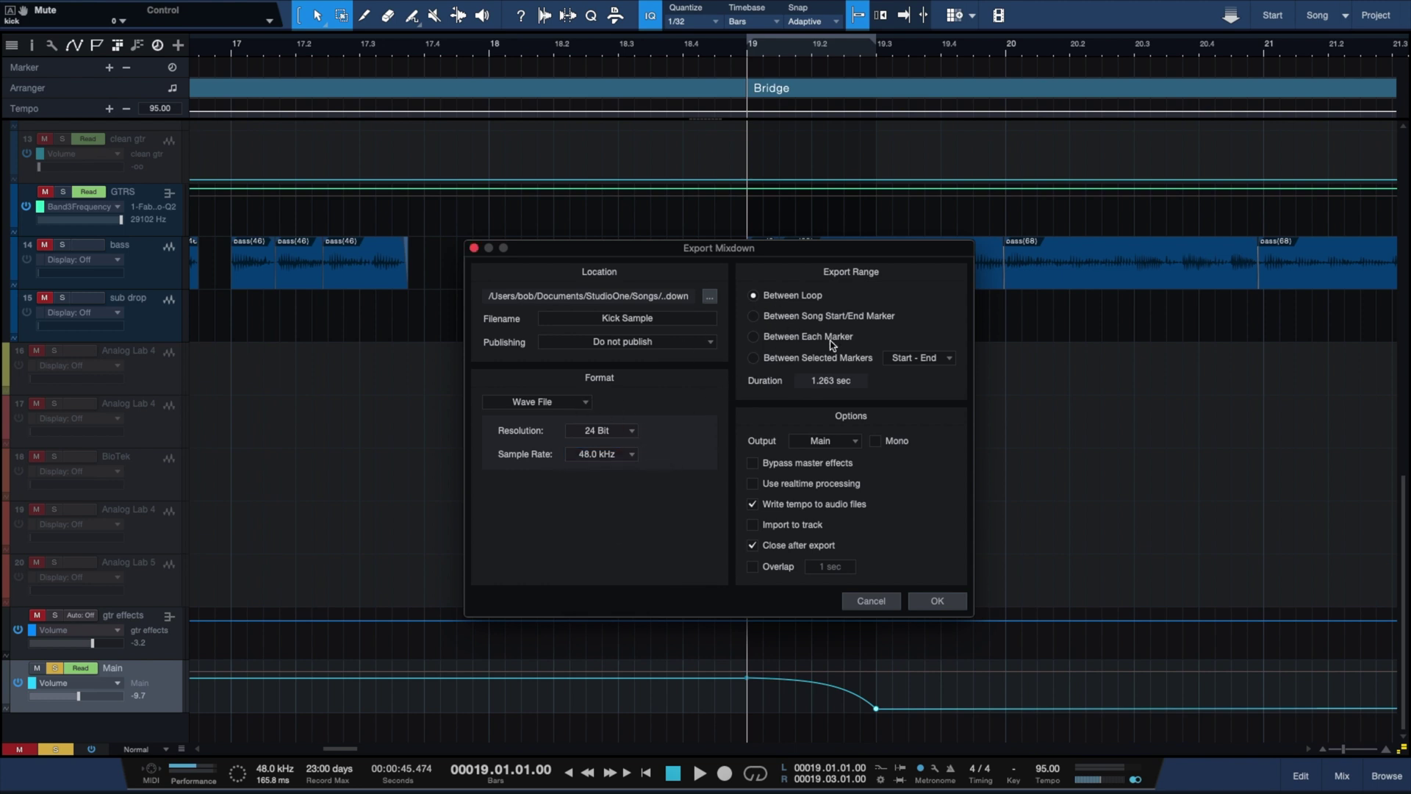
click(754, 296)
click(936, 602)
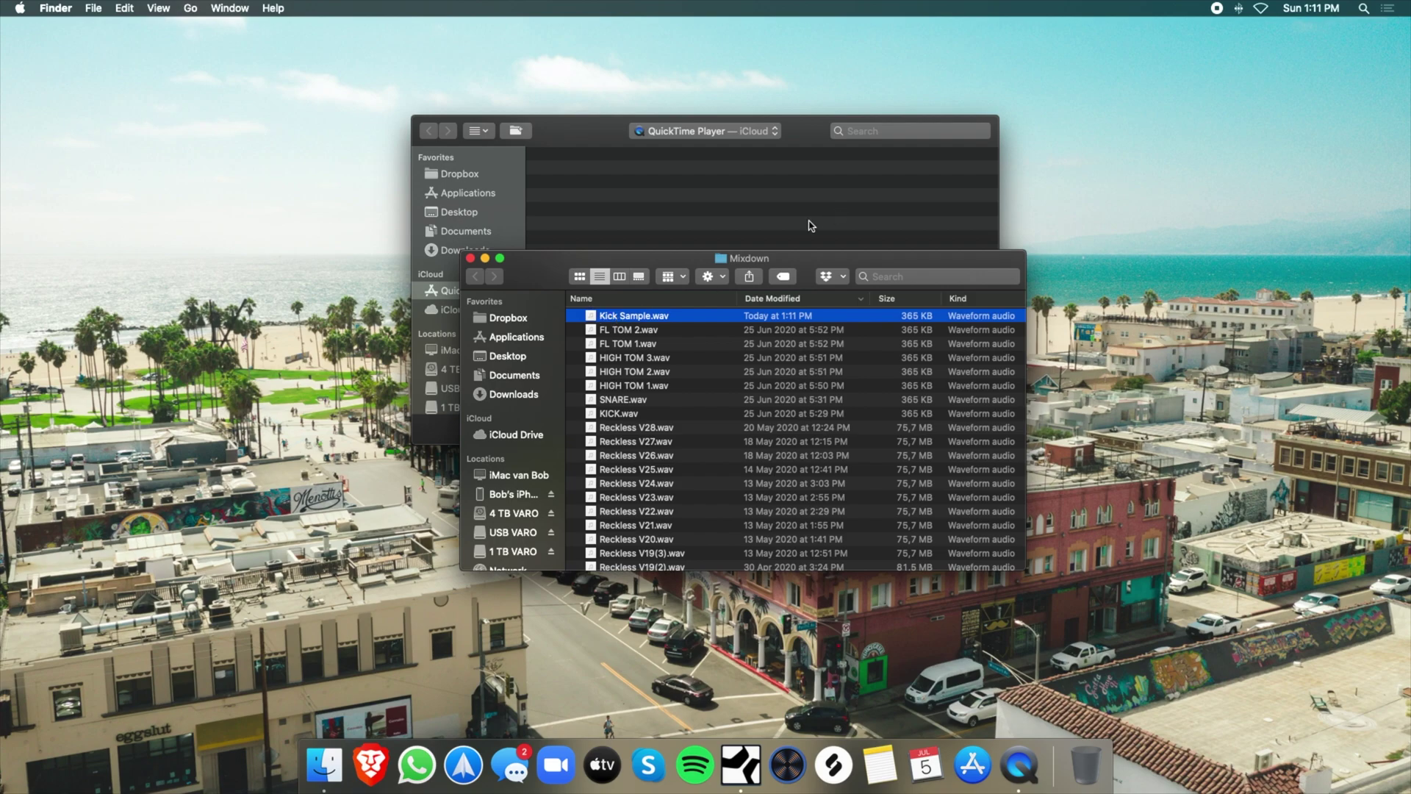
Return to Studio One, move the bar 19 hit from the Kick row to the Snare row in the drum grid, and audition it
key(ctrl+Right)
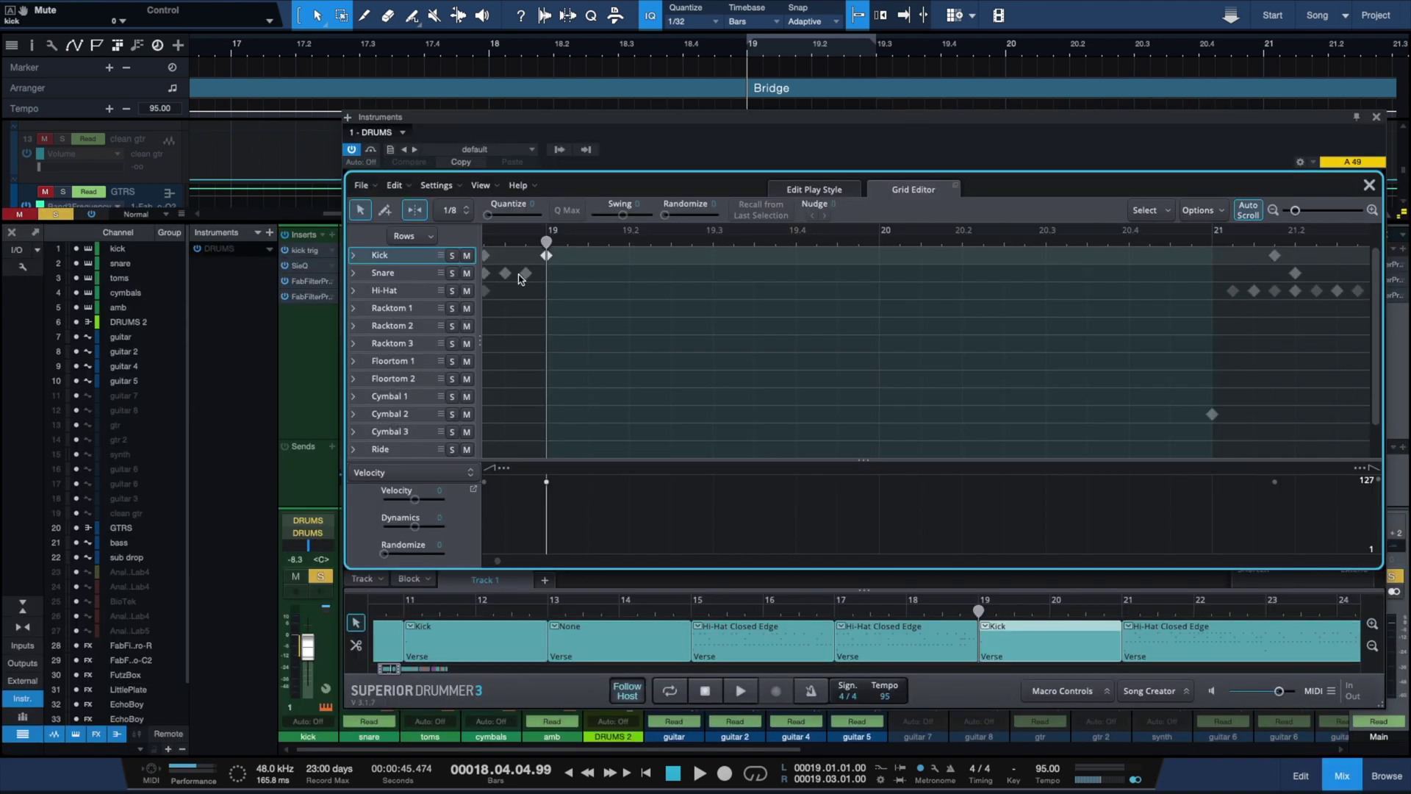
drag(547, 263, 548, 277)
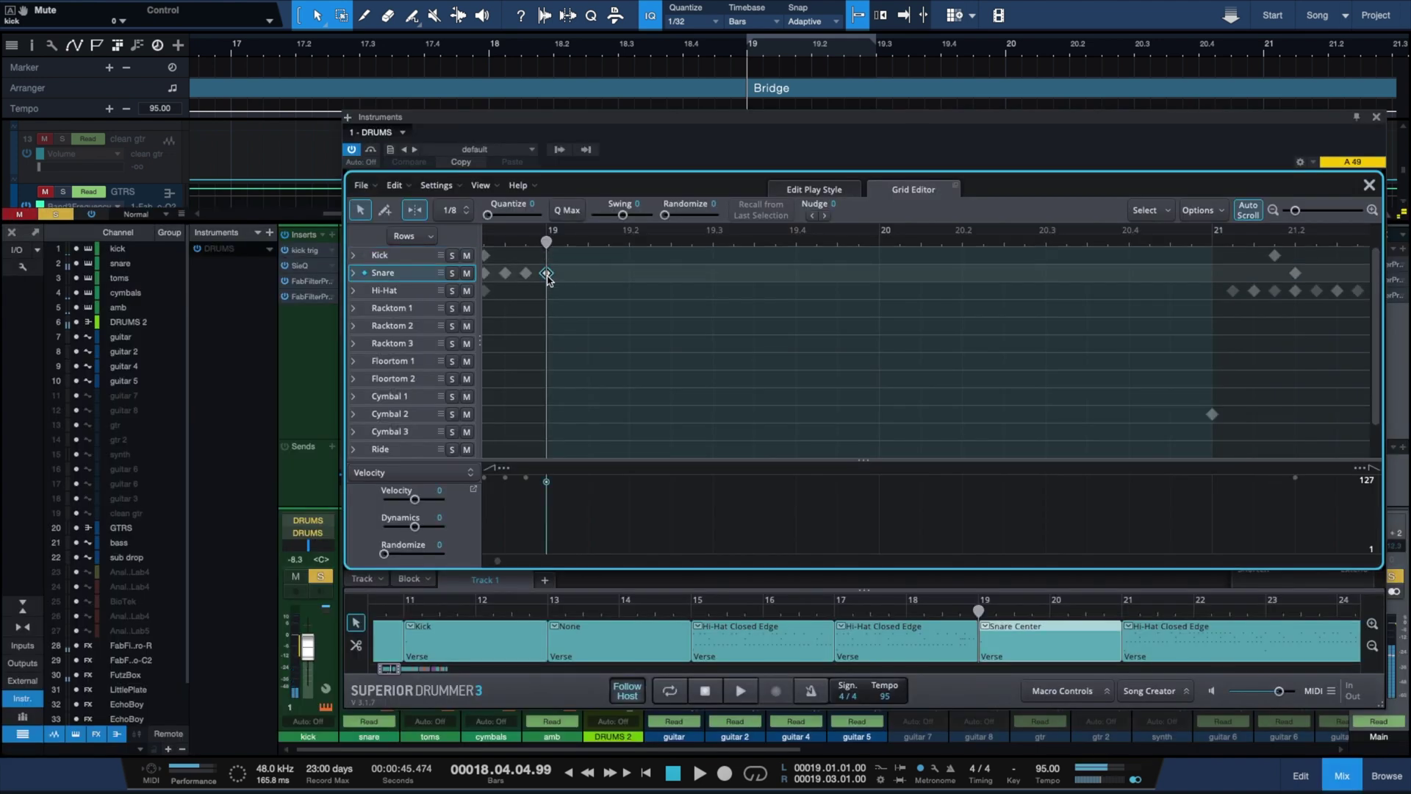
key(space)
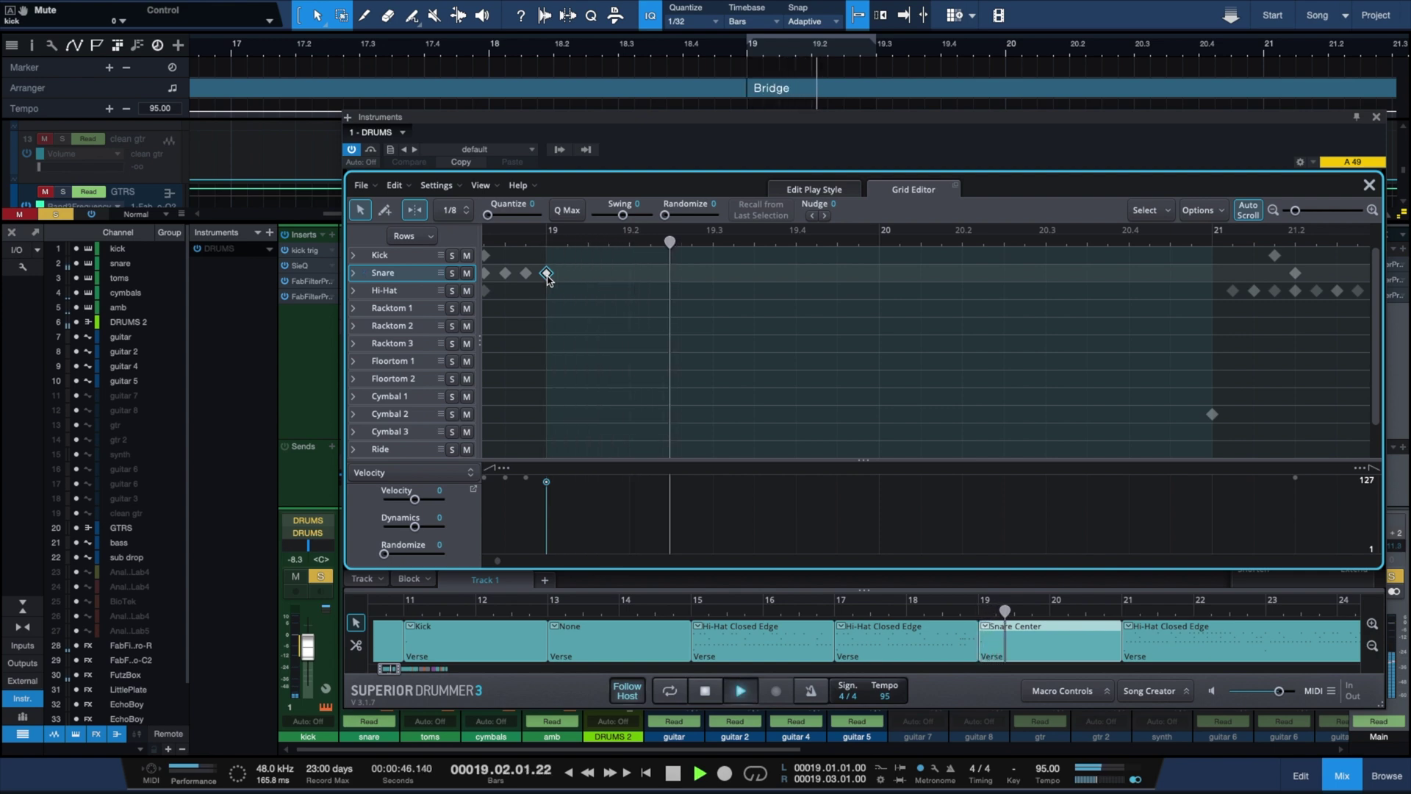
key(space)
click(1376, 119)
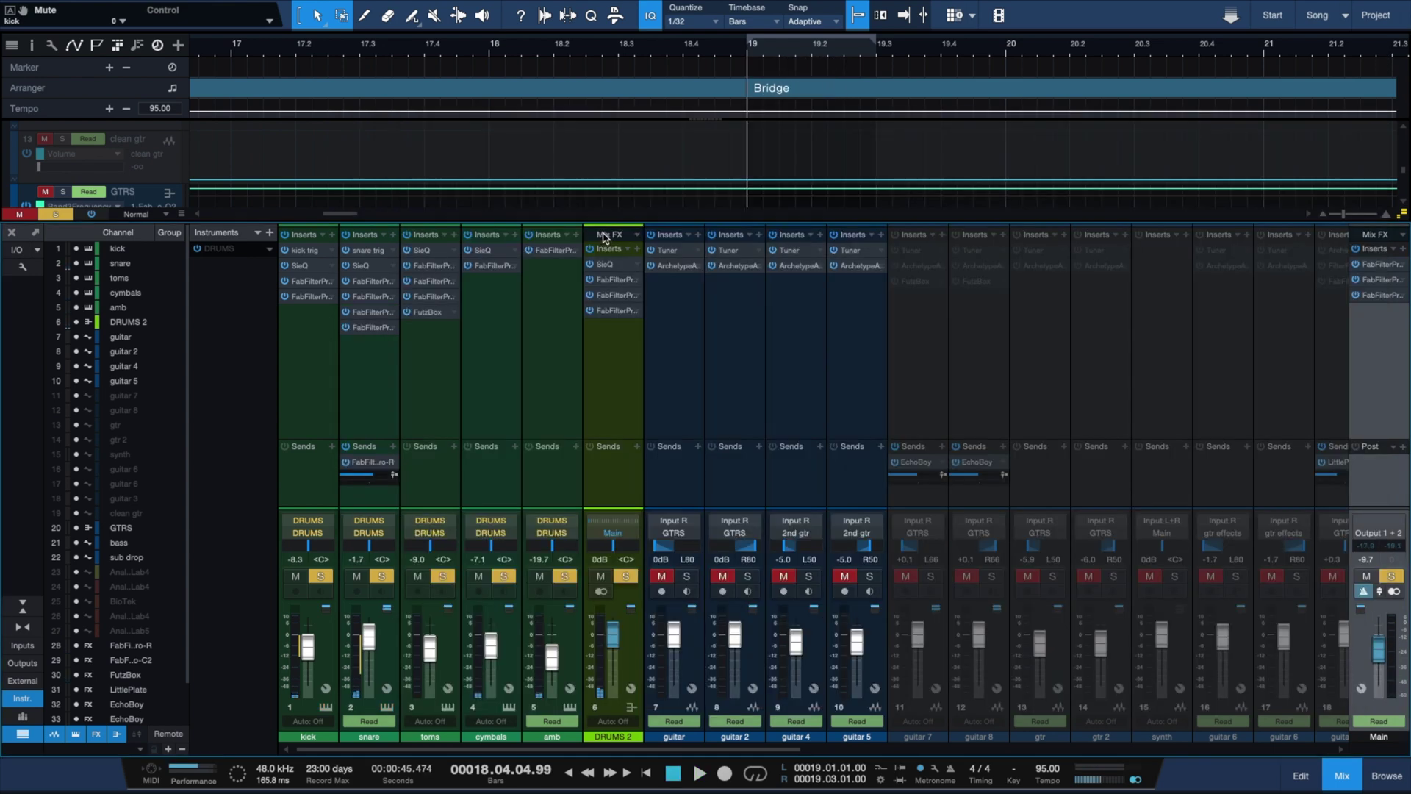
key(super+e)
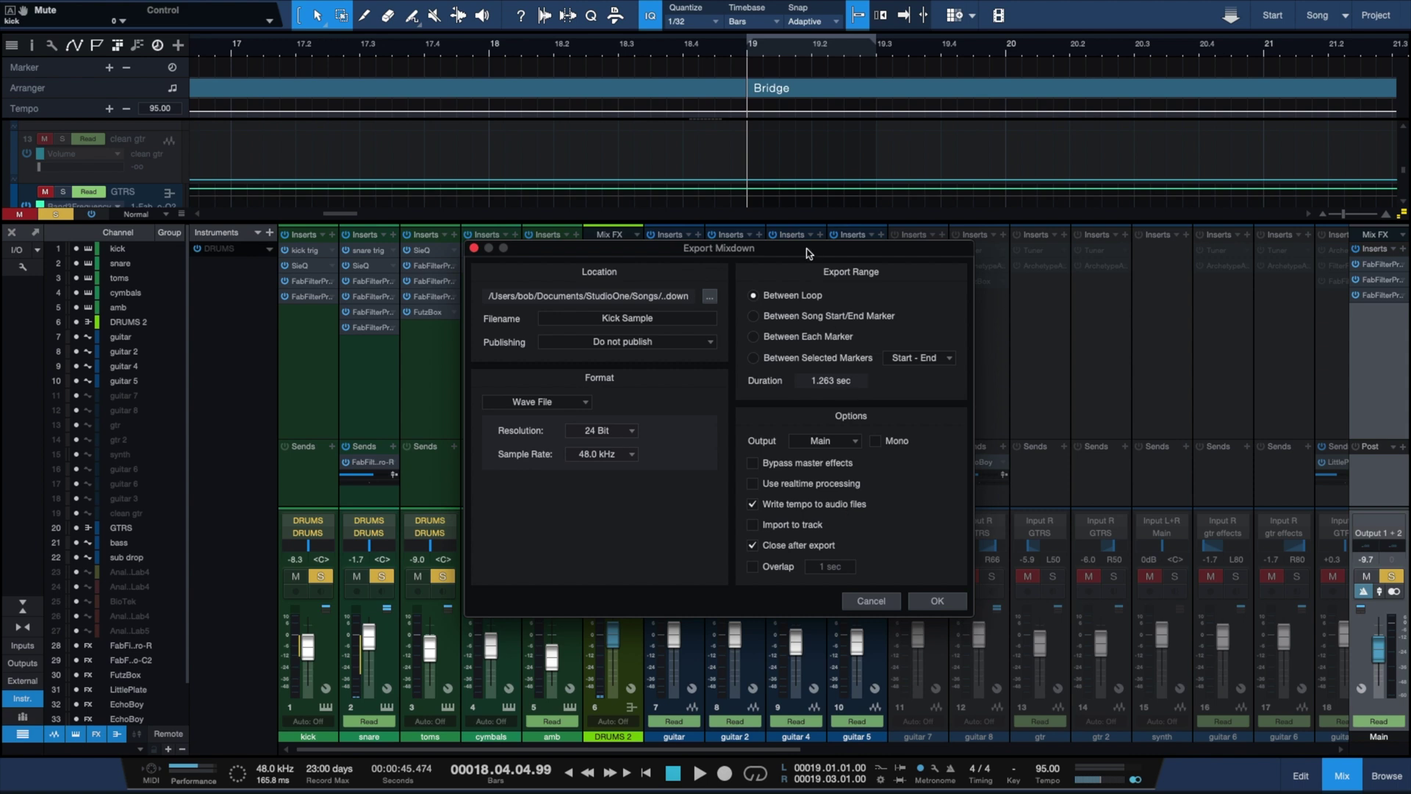
click(870, 602)
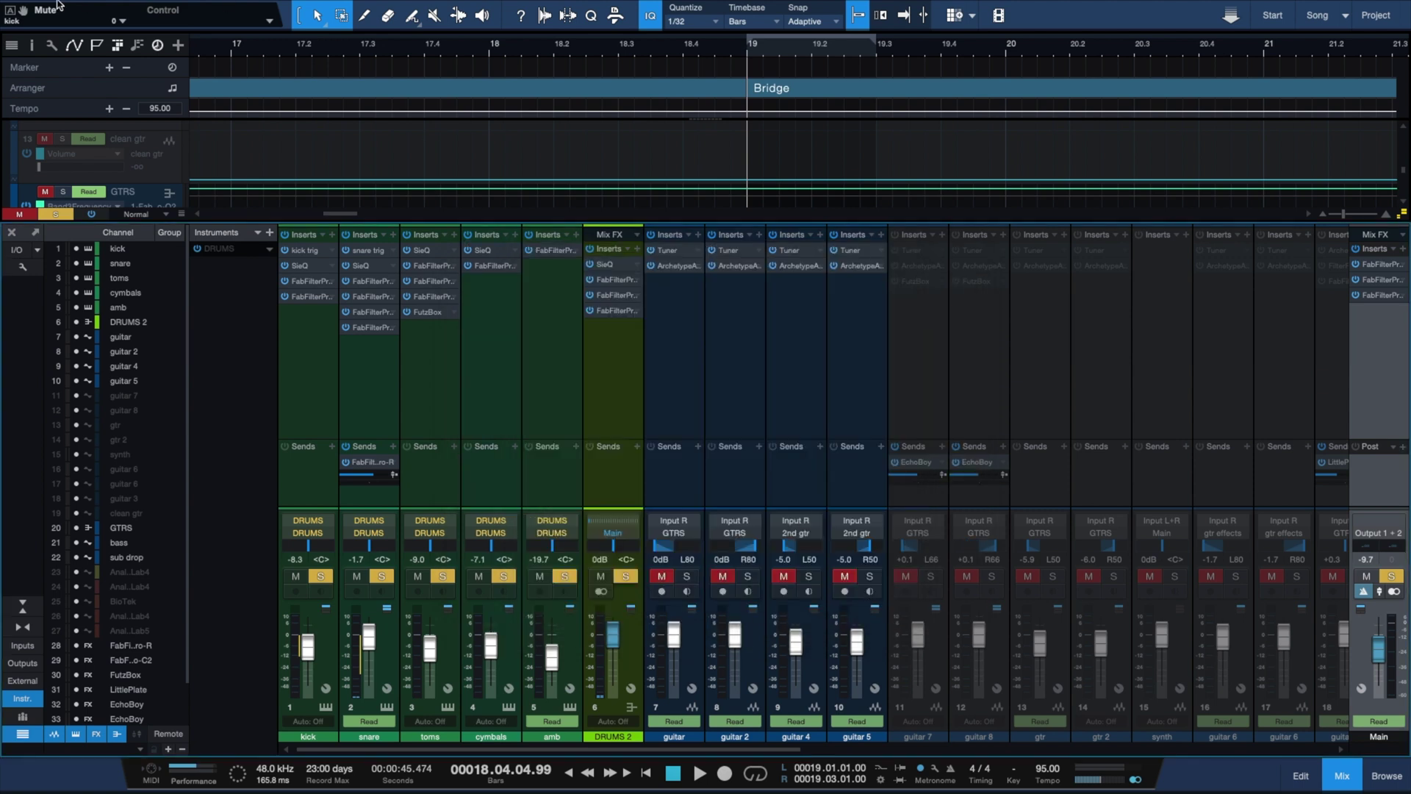
click(117, 7)
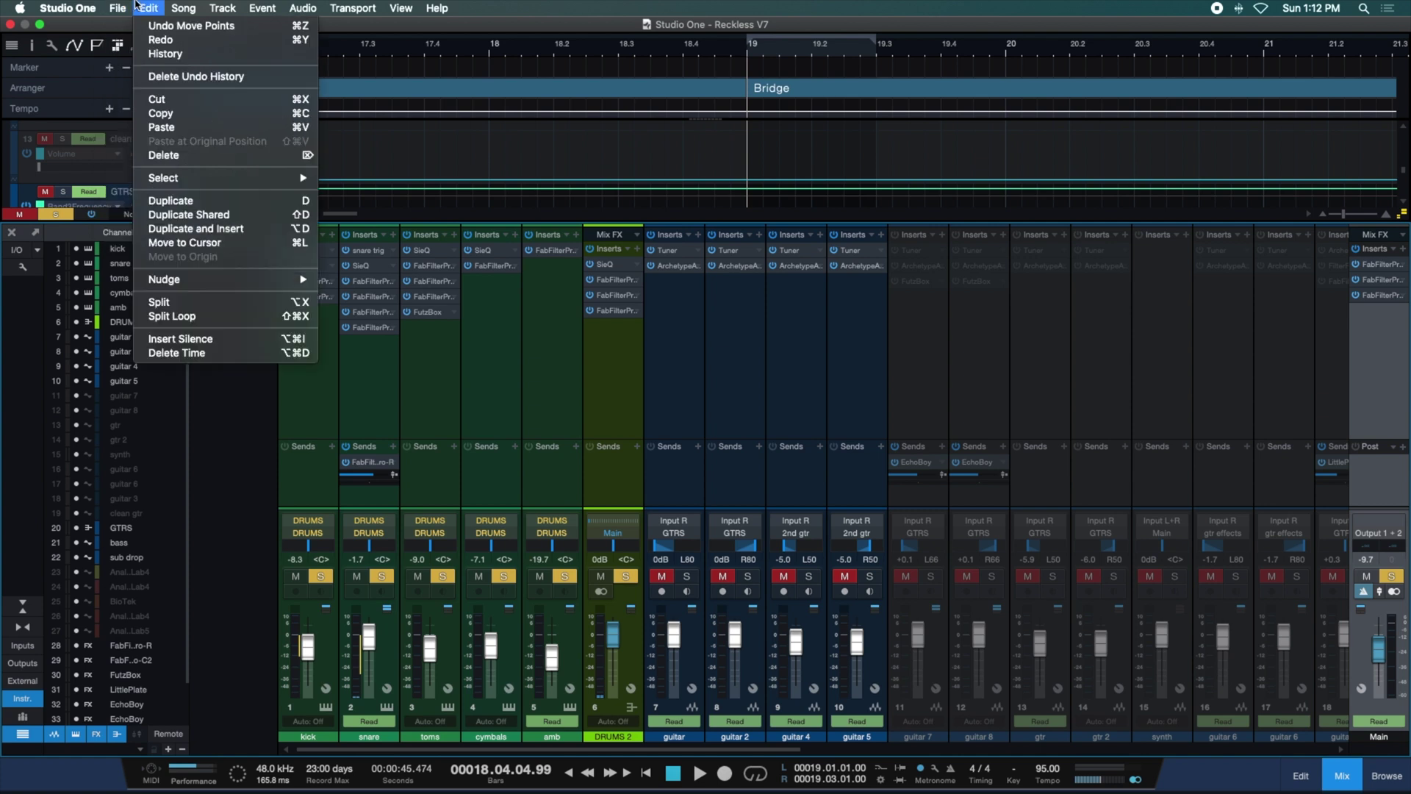
mouse_move(184, 8)
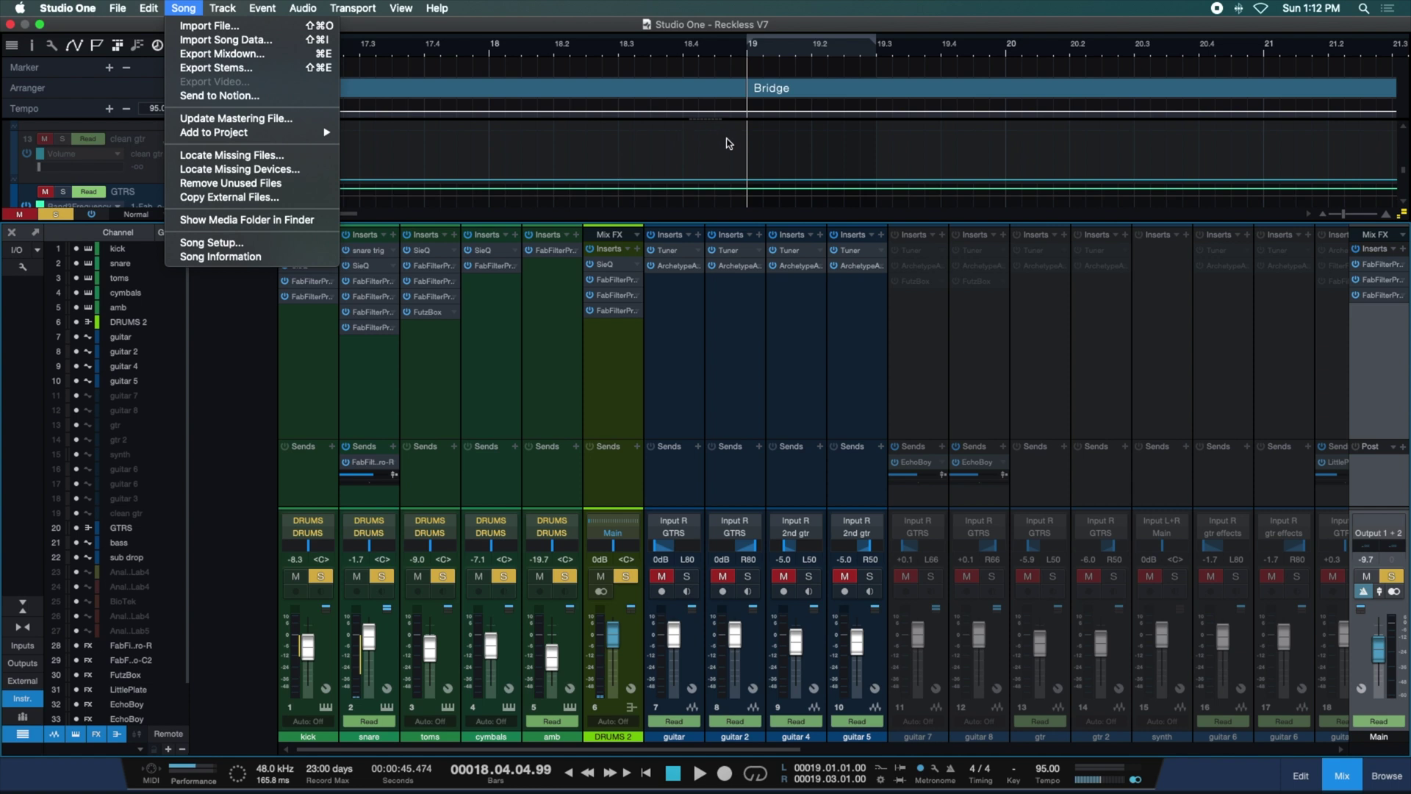
click(672, 199)
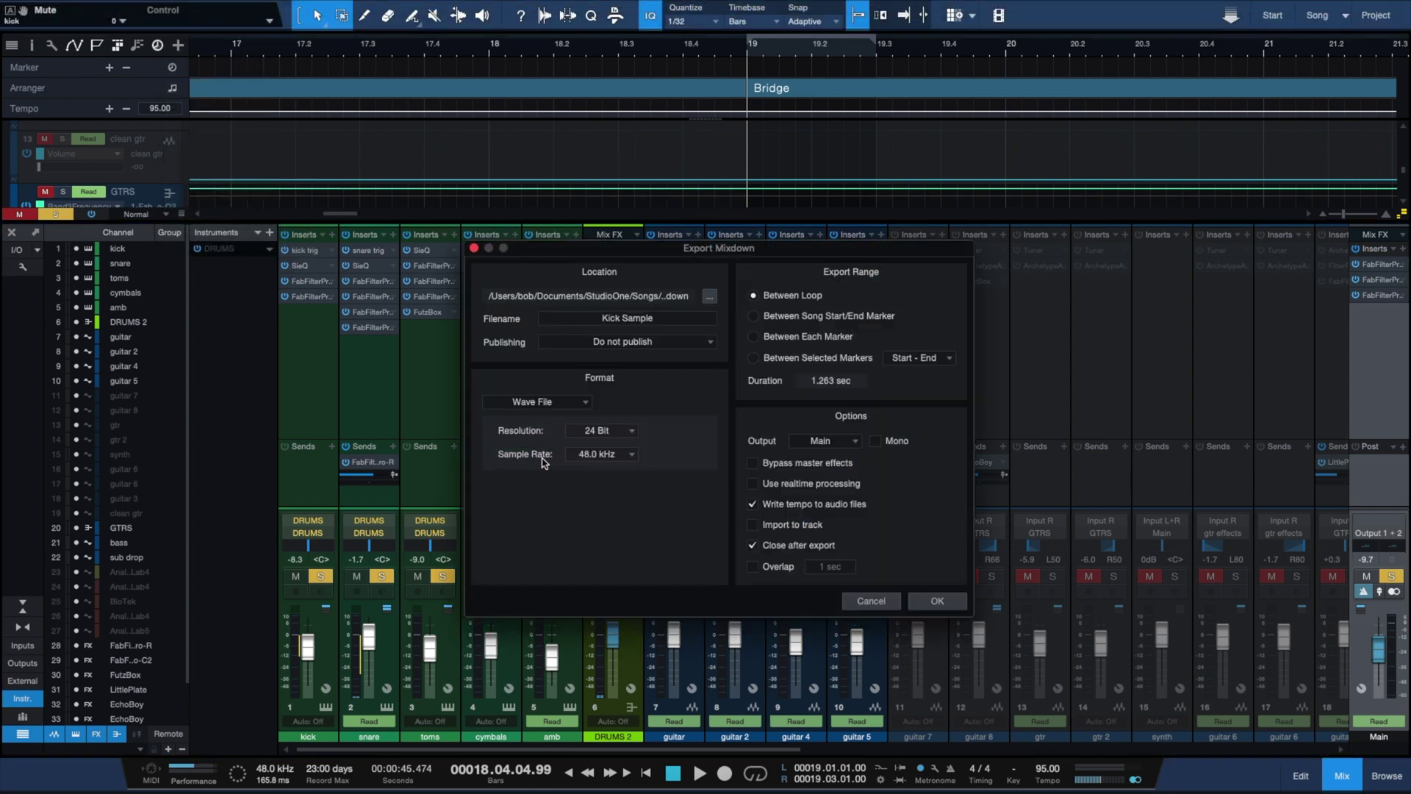
Name the mixdown Snare Sample and export it as a Wave file over the loop range
click(617, 319)
drag(621, 318, 549, 309)
text(Snare)
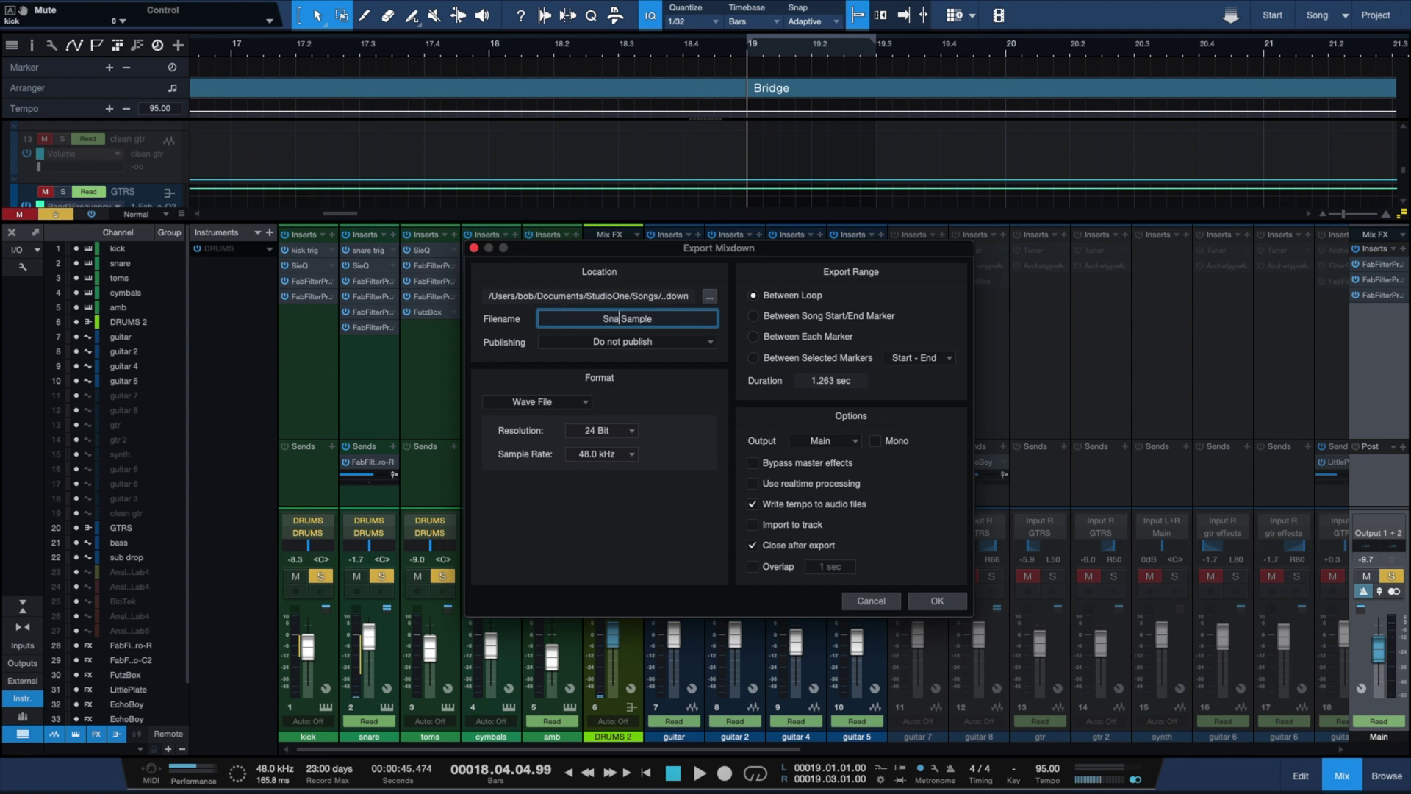
click(630, 400)
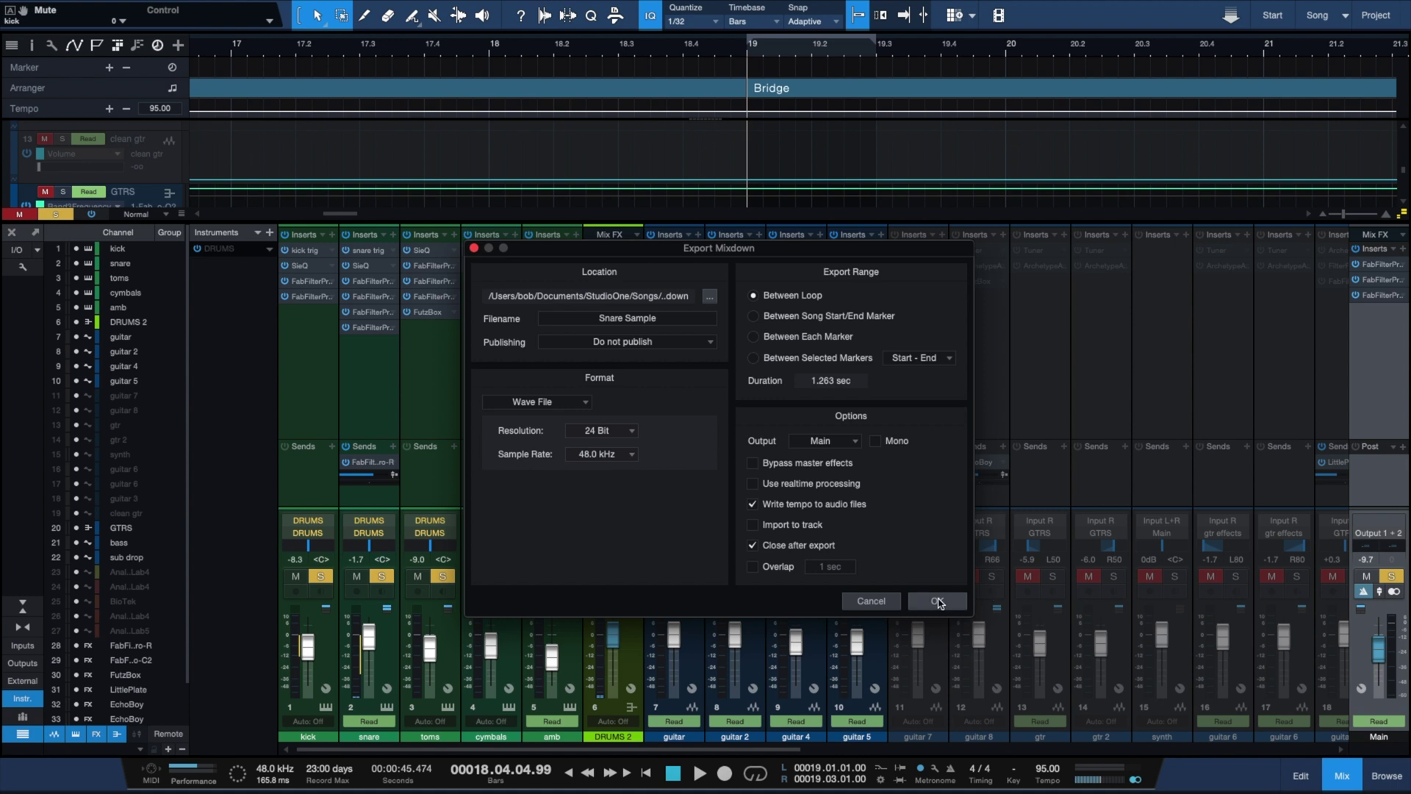
click(938, 603)
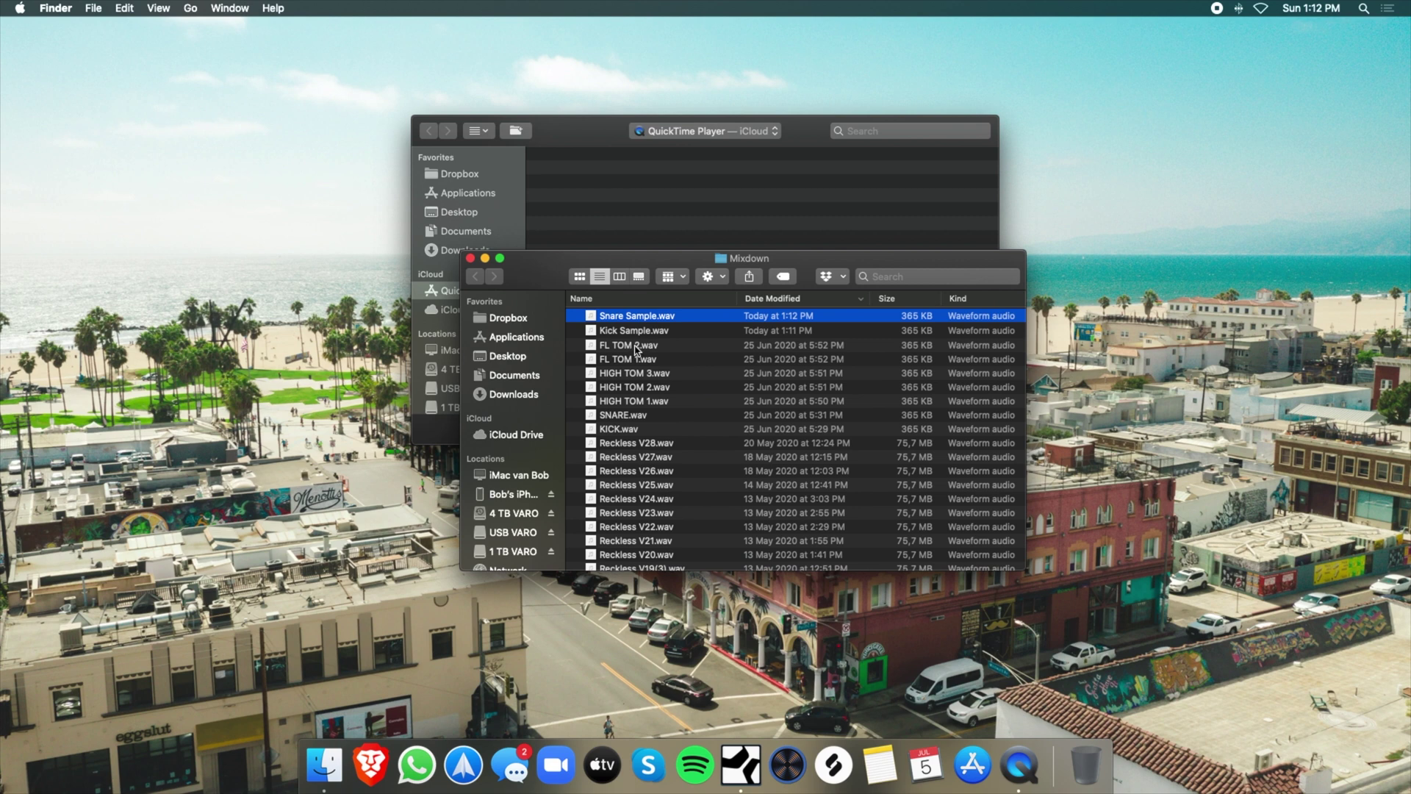
Move Snare Sample.wav and Kick Sample.wav from the Mixdown folder to the Trash
click(637, 350)
shift+click(633, 432)
click(629, 332)
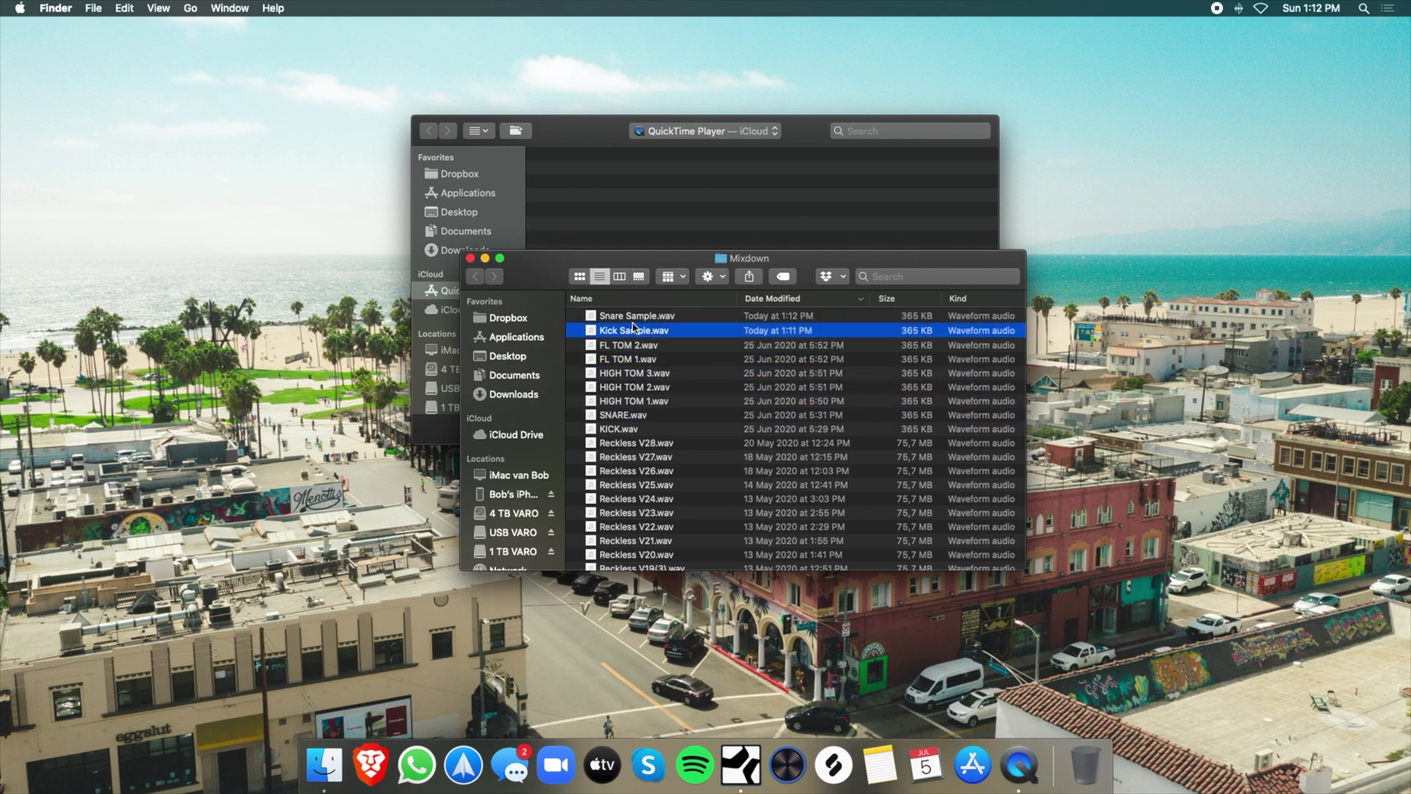
shift+click(631, 317)
right_click(682, 332)
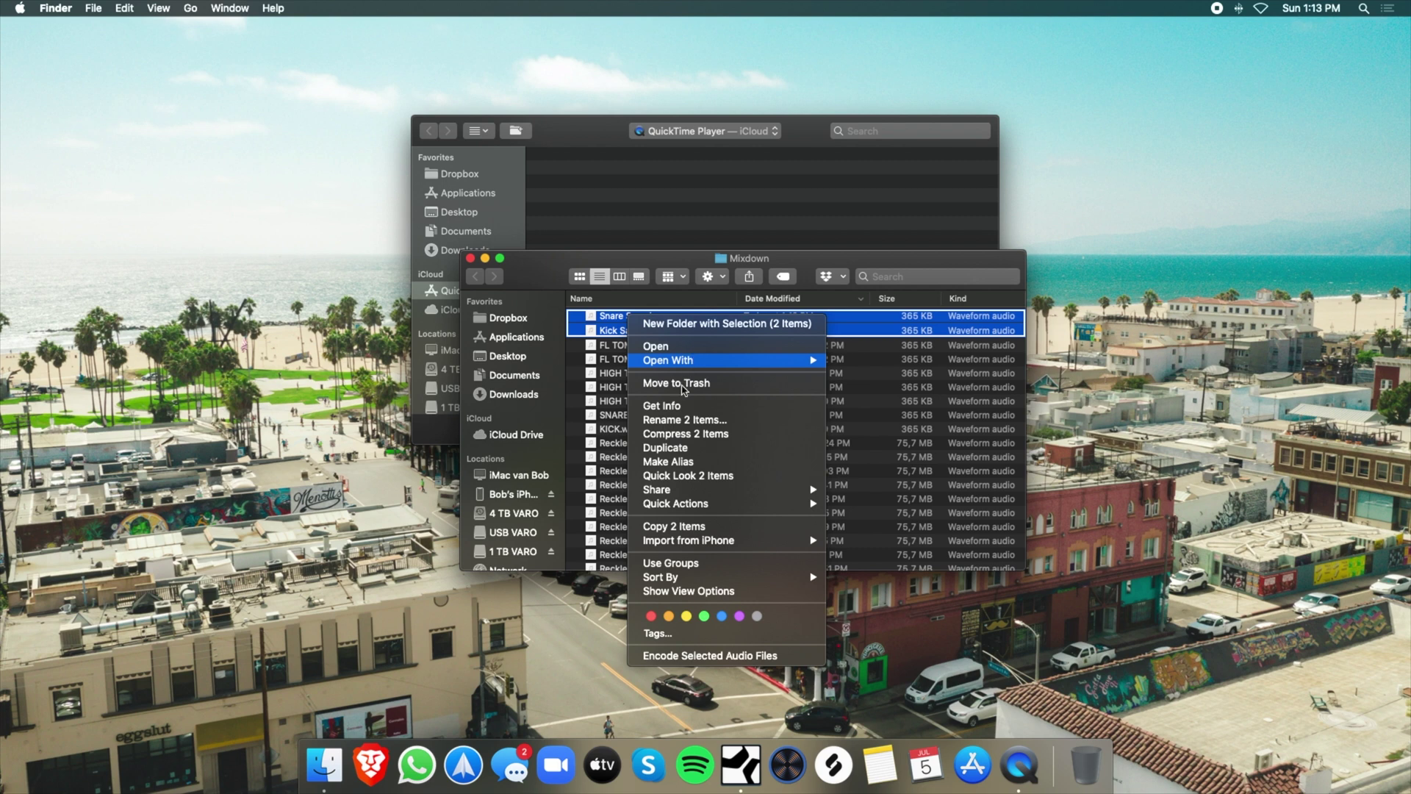
click(683, 384)
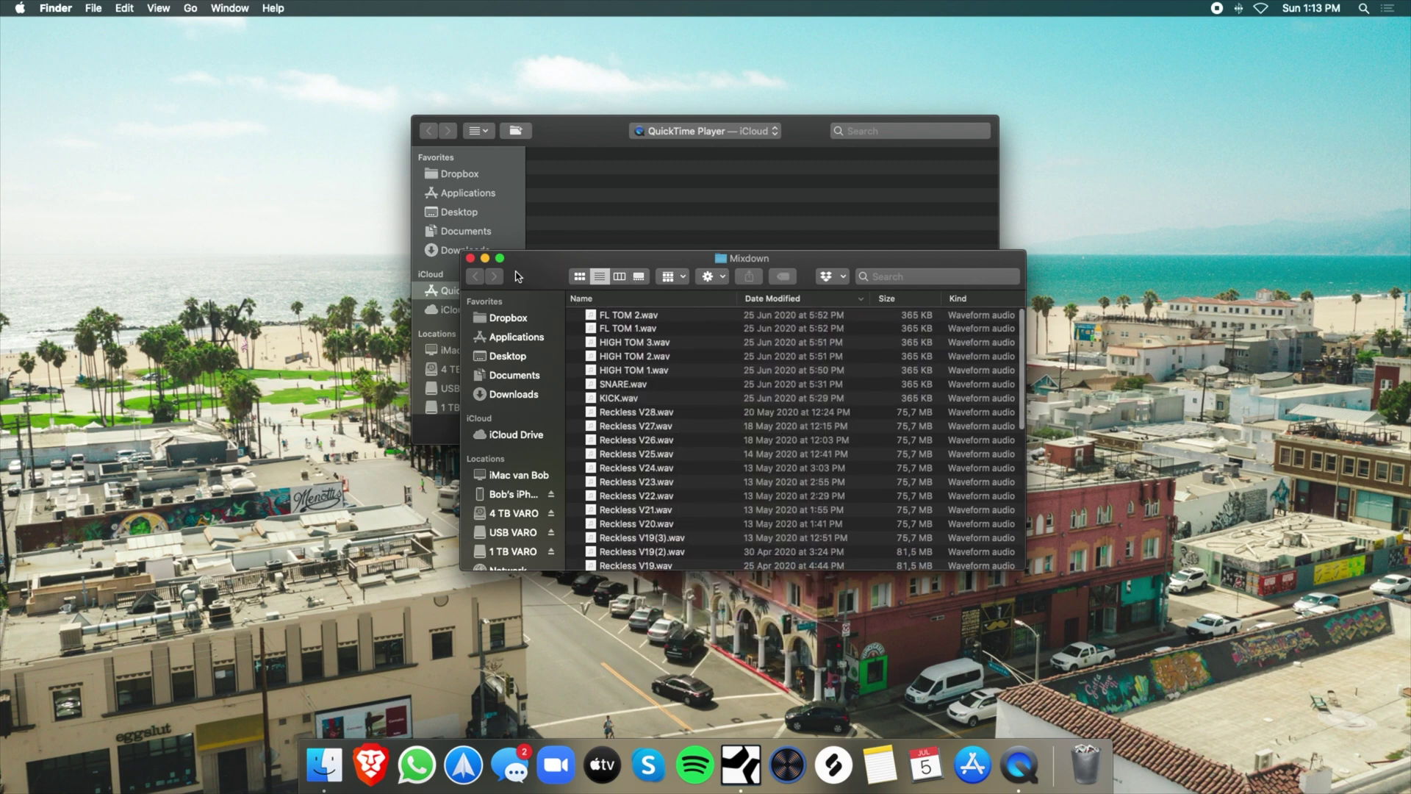
Look over the earlier drum samples in the Mixdown folder and their copies in VARO DRUMS on the USB VARO drive
click(636, 316)
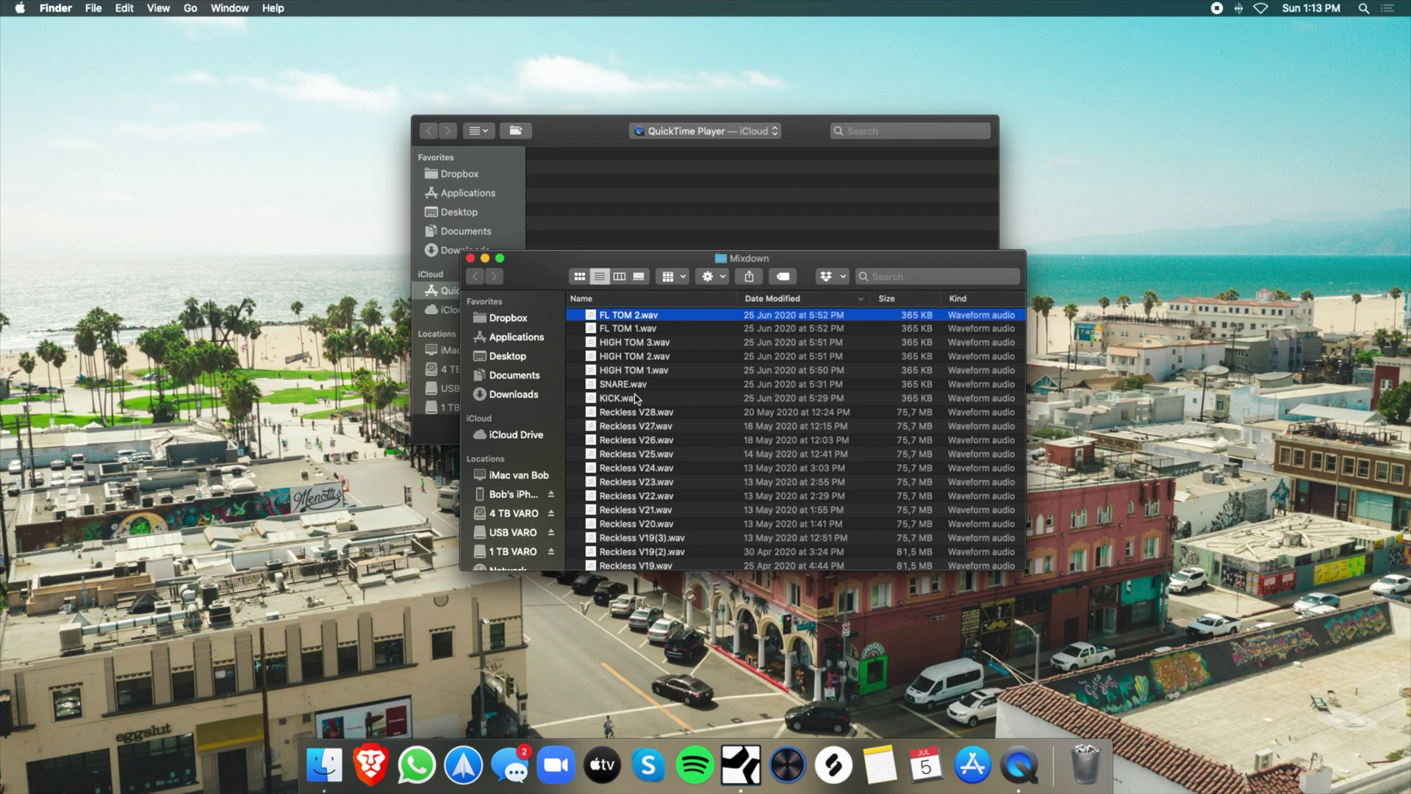
shift+click(637, 399)
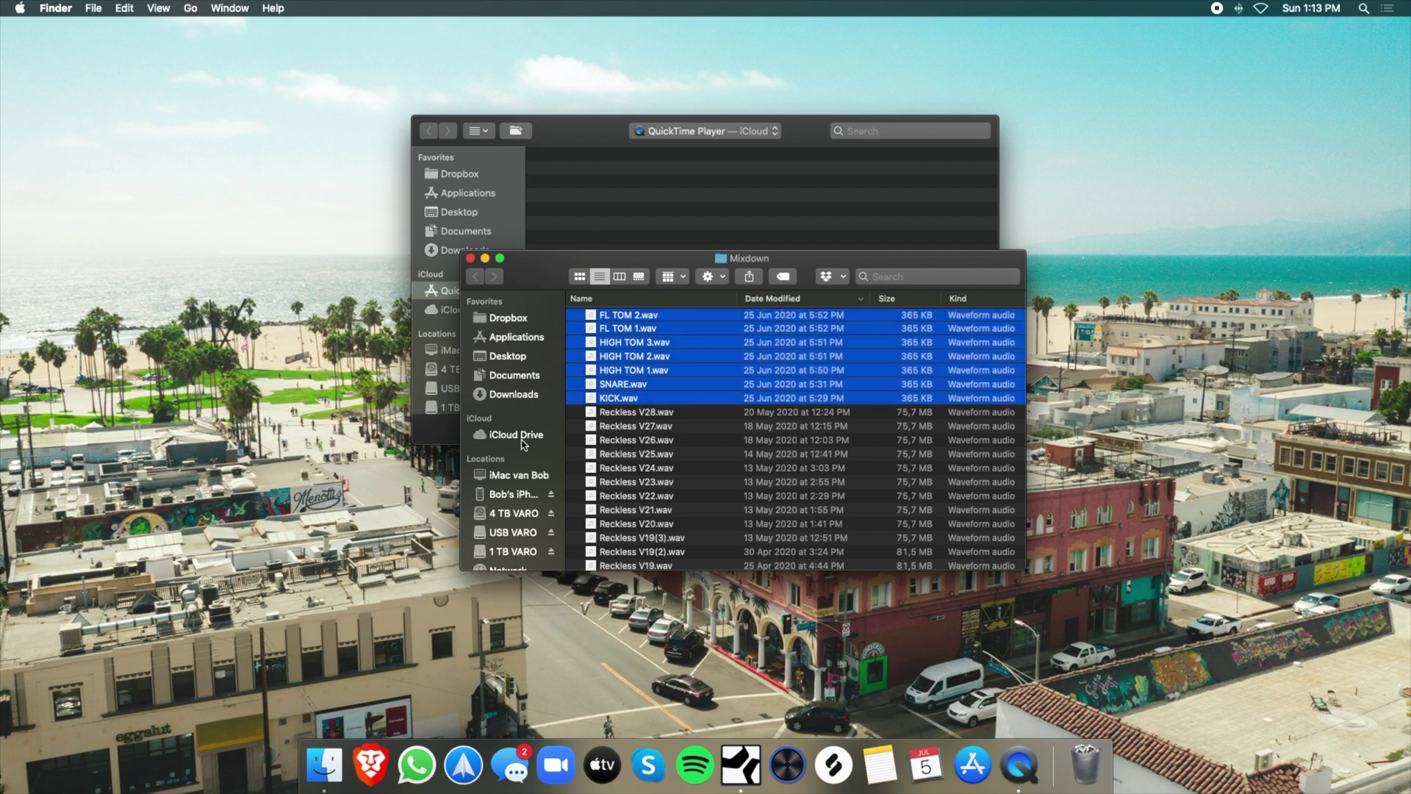
click(512, 533)
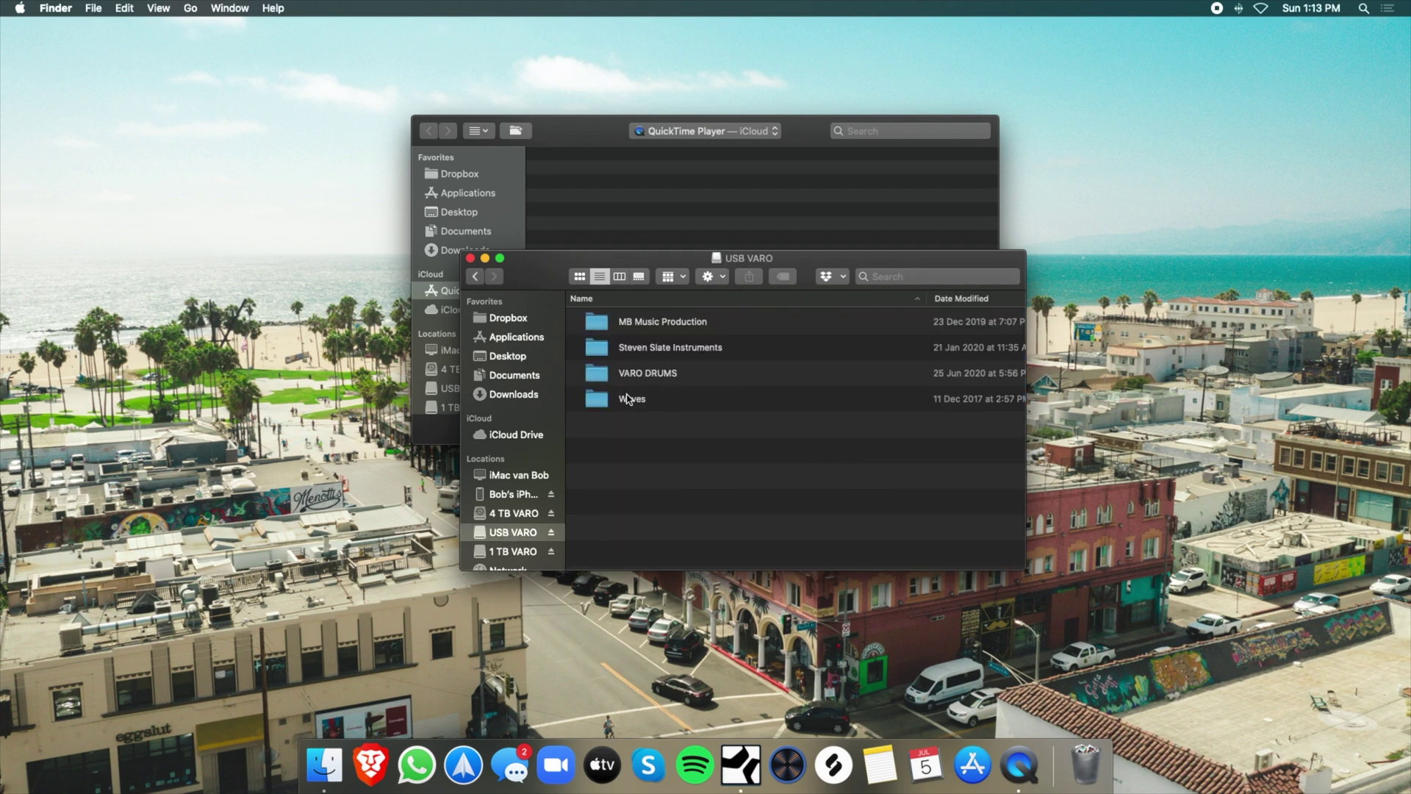
double_click(652, 374)
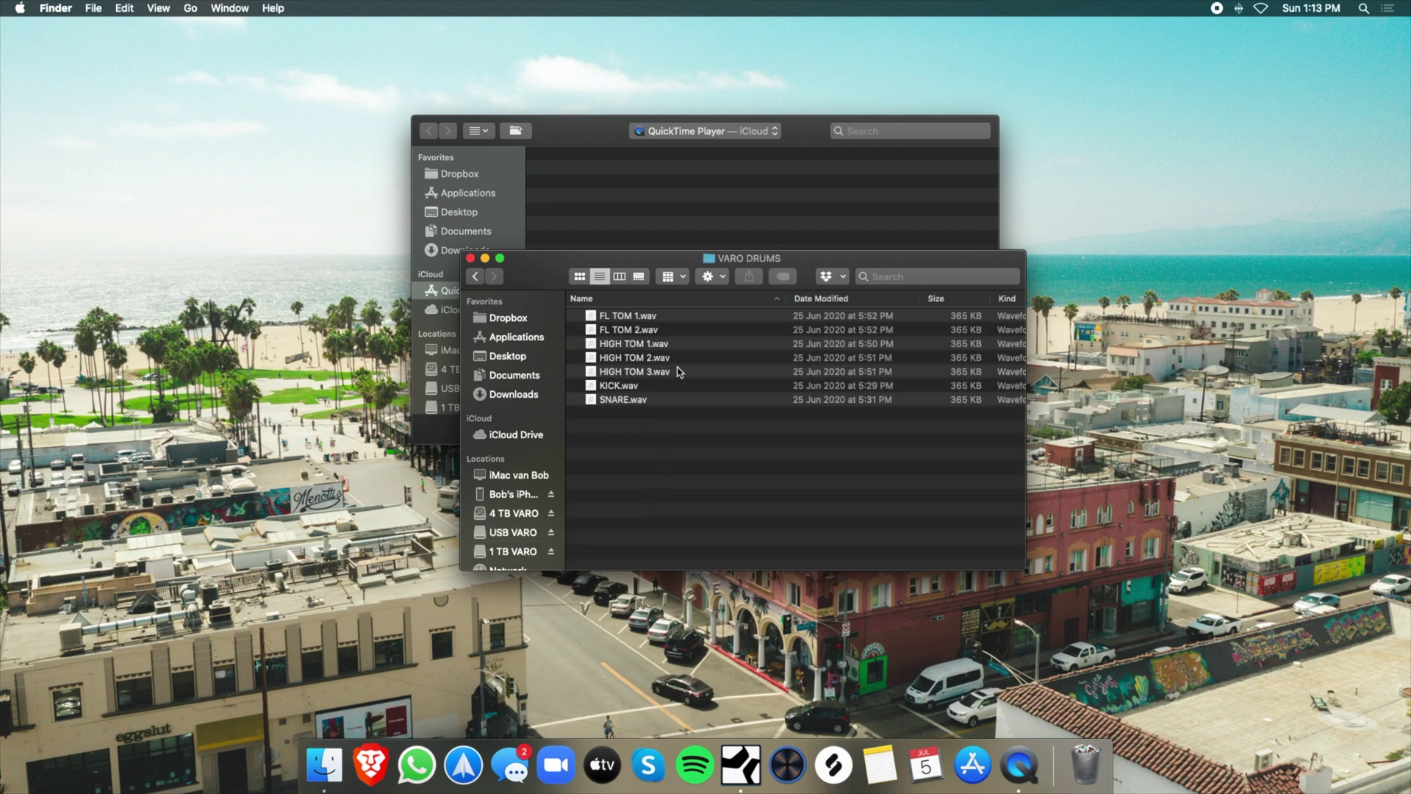
key(super+a)
click(659, 434)
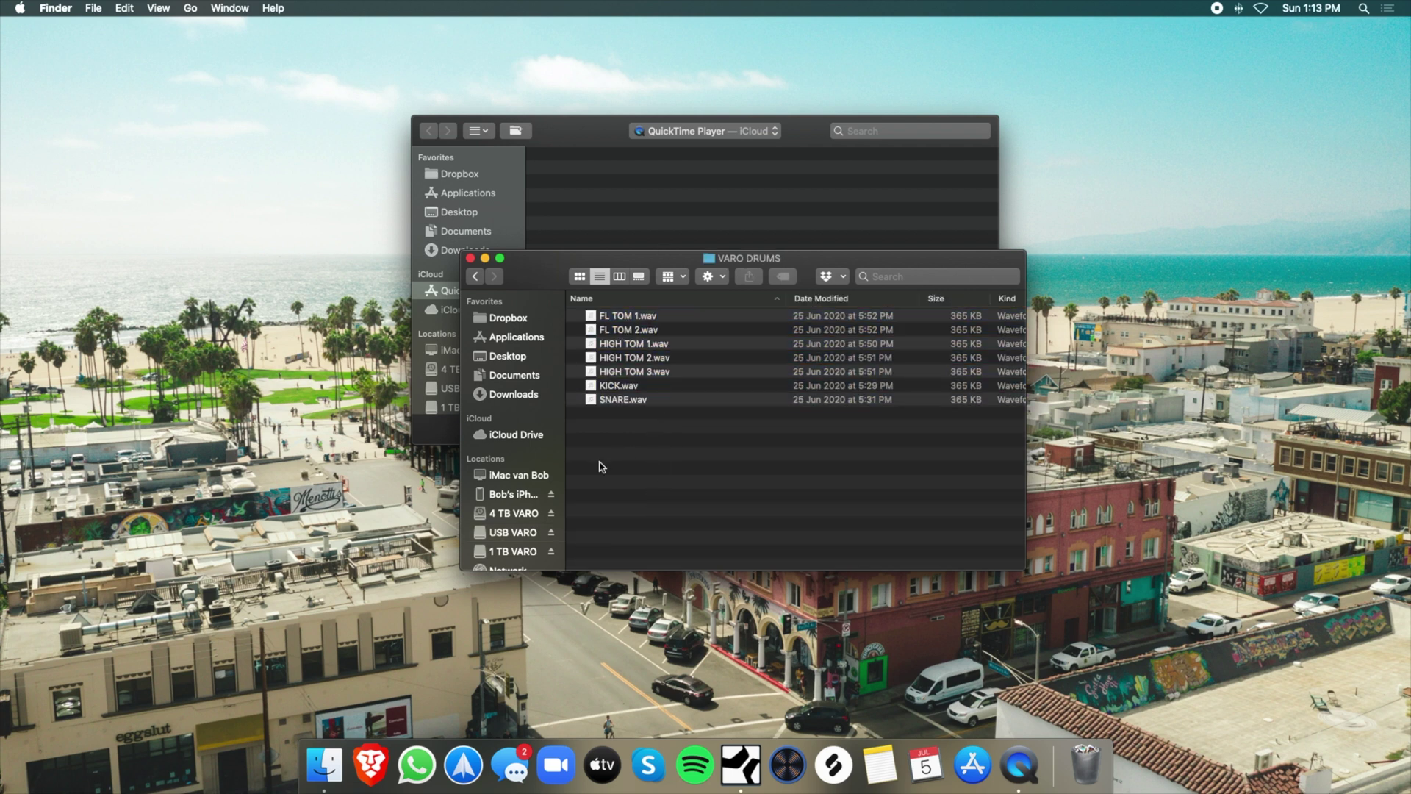
click(471, 259)
Switch to the Studio One song with the VARO DRUMS instrument and inspect its drum channels, guitar channels and drum kit window
key(ctrl+Right)
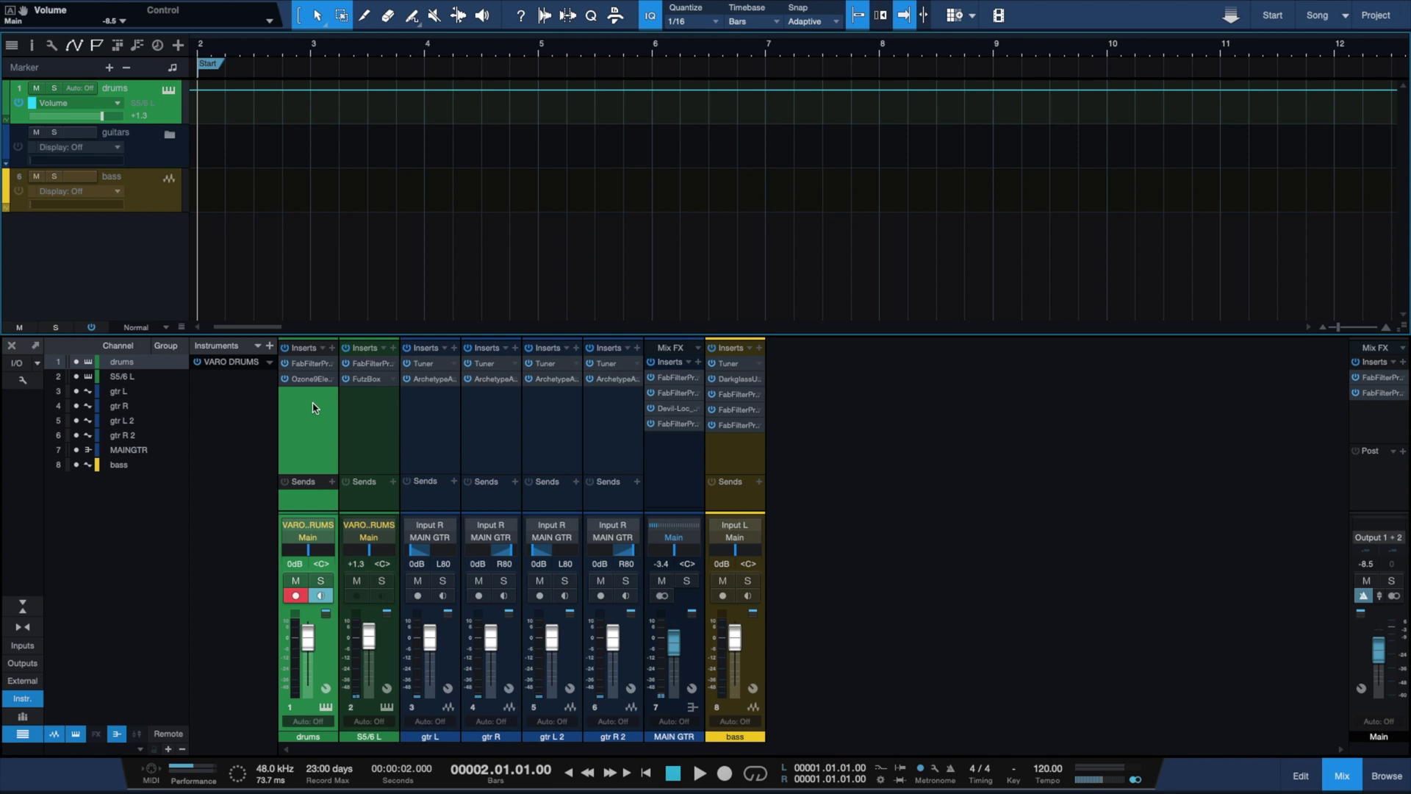
shift+click(360, 445)
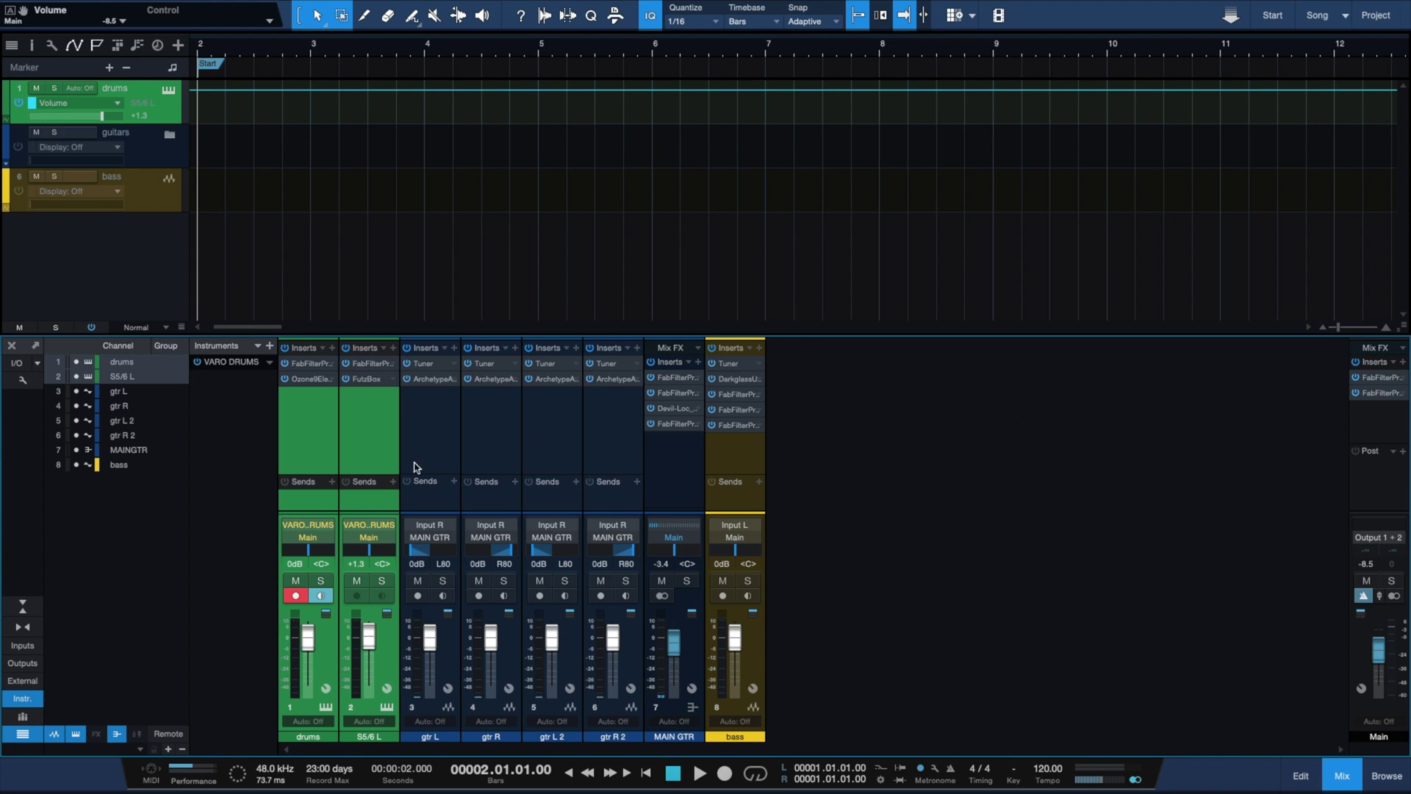
click(451, 441)
shift+click(665, 478)
right_click(608, 453)
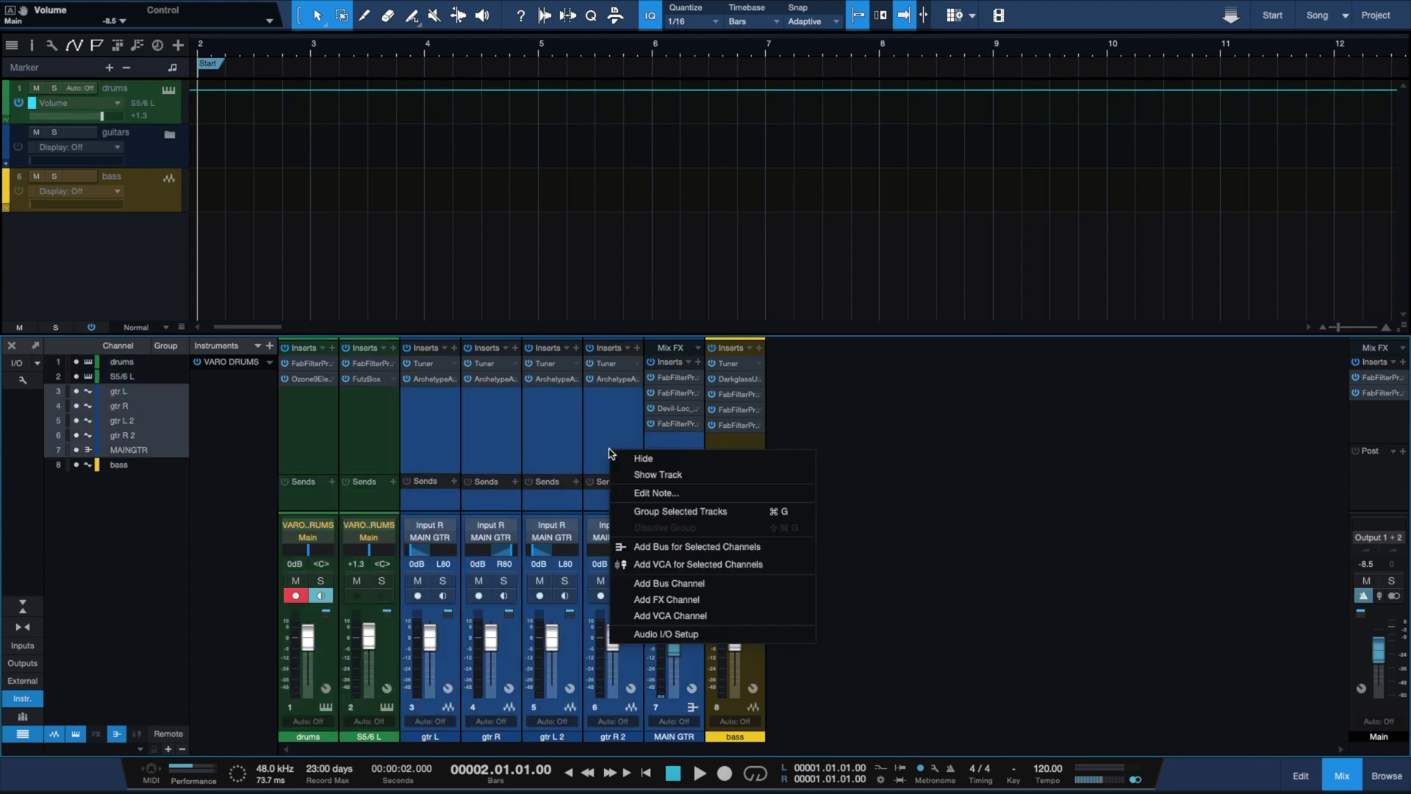
click(679, 511)
click(303, 439)
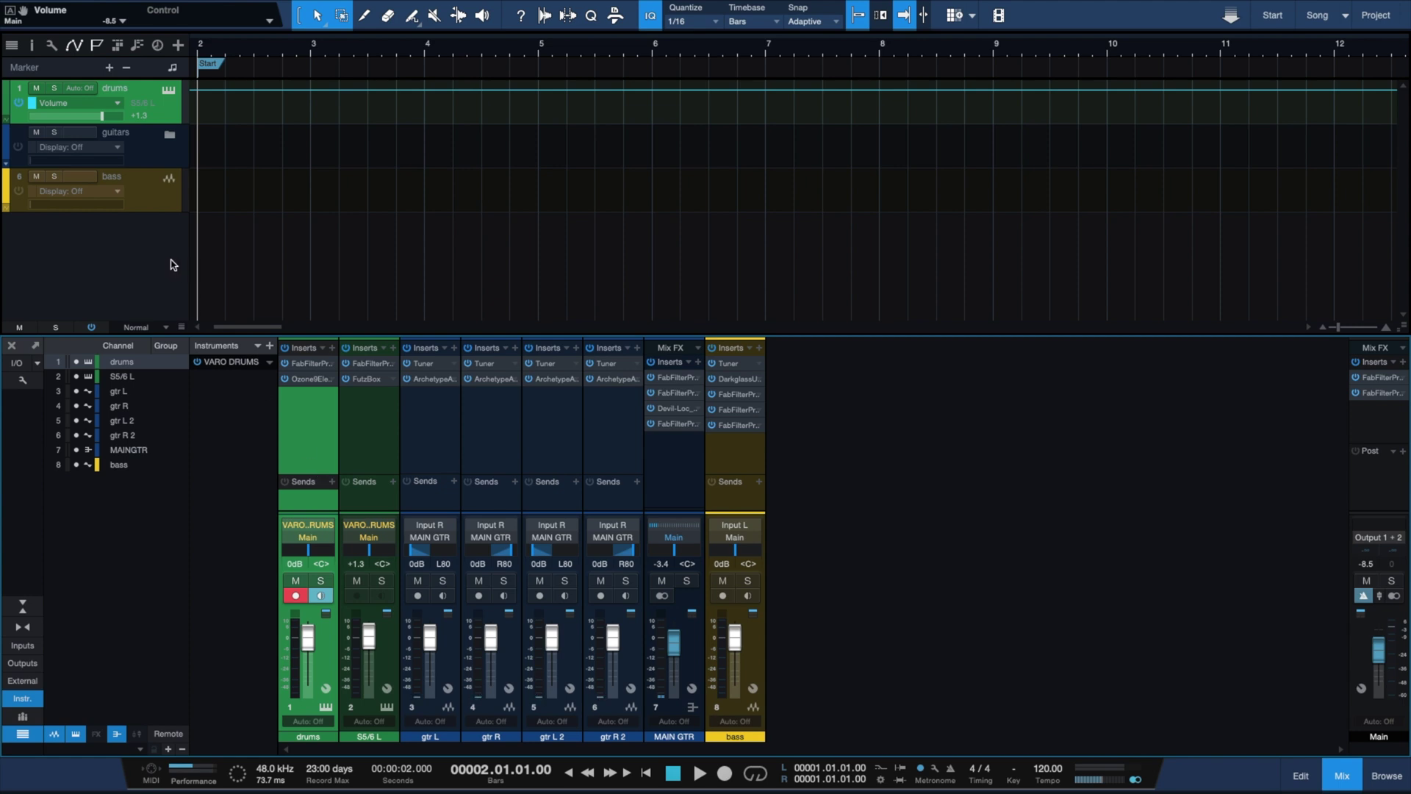
click(229, 362)
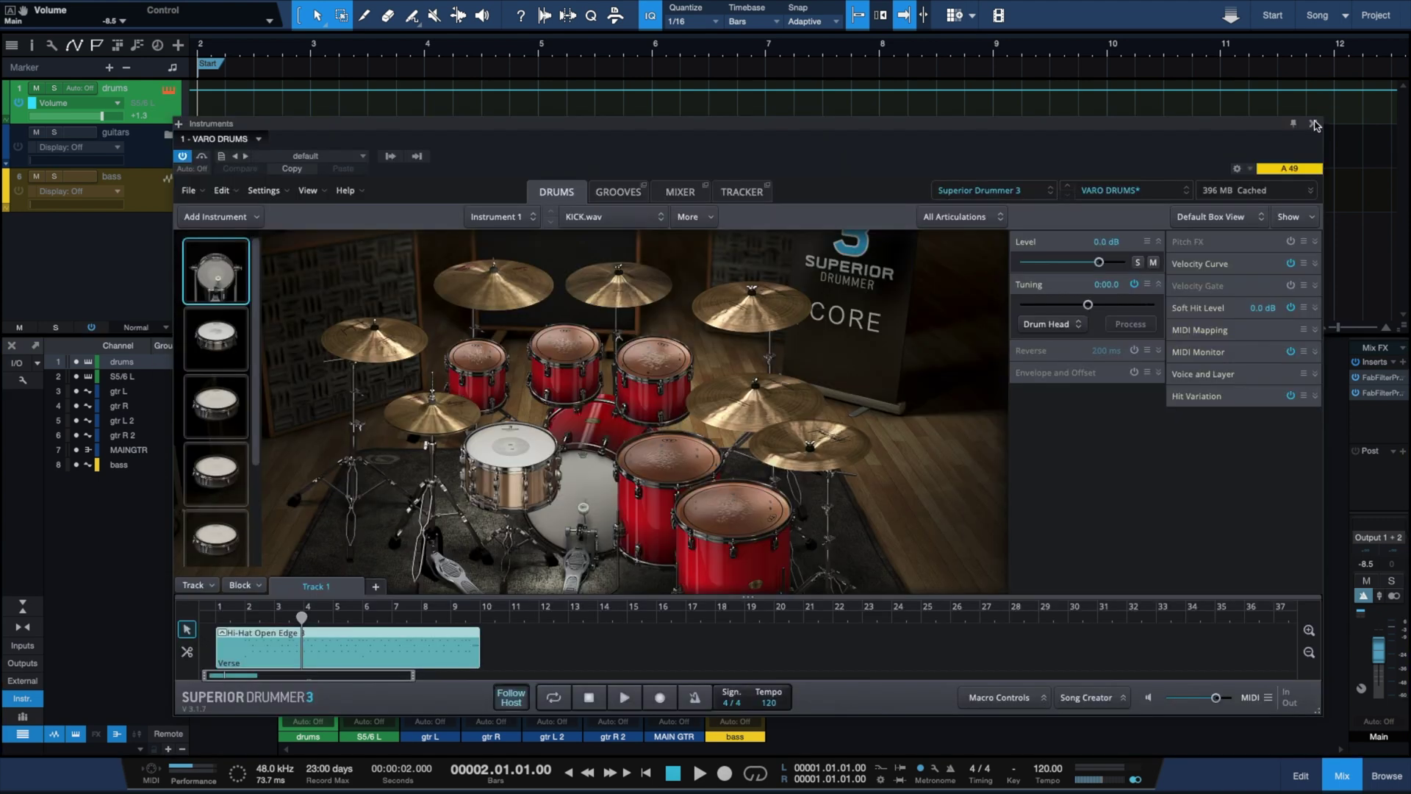
click(1314, 127)
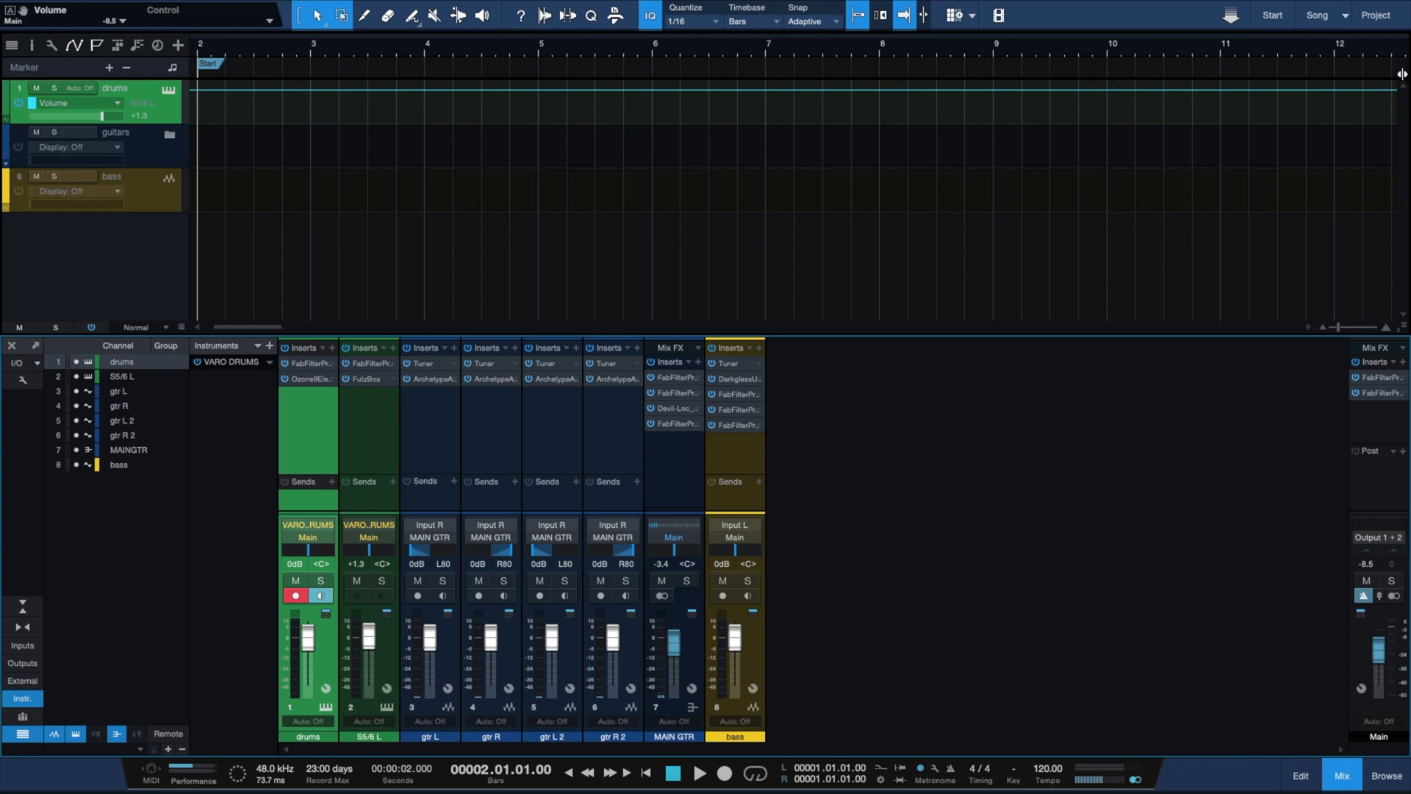
Locate Superior Drummer 3 under Toontrack in the instrument browser and reopen the VARO DRUMS instrument window
key(F5)
click(1249, 65)
click(1198, 193)
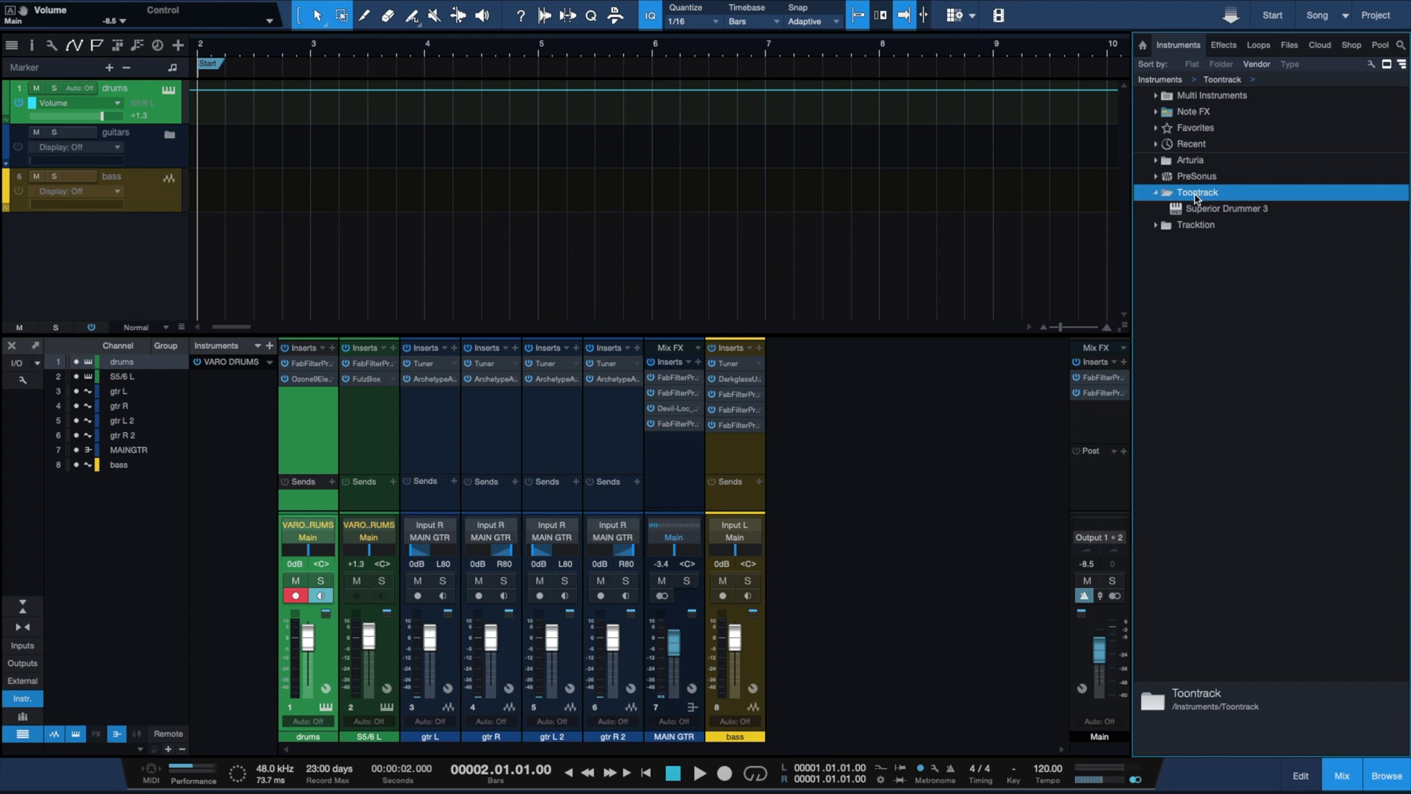
click(1206, 211)
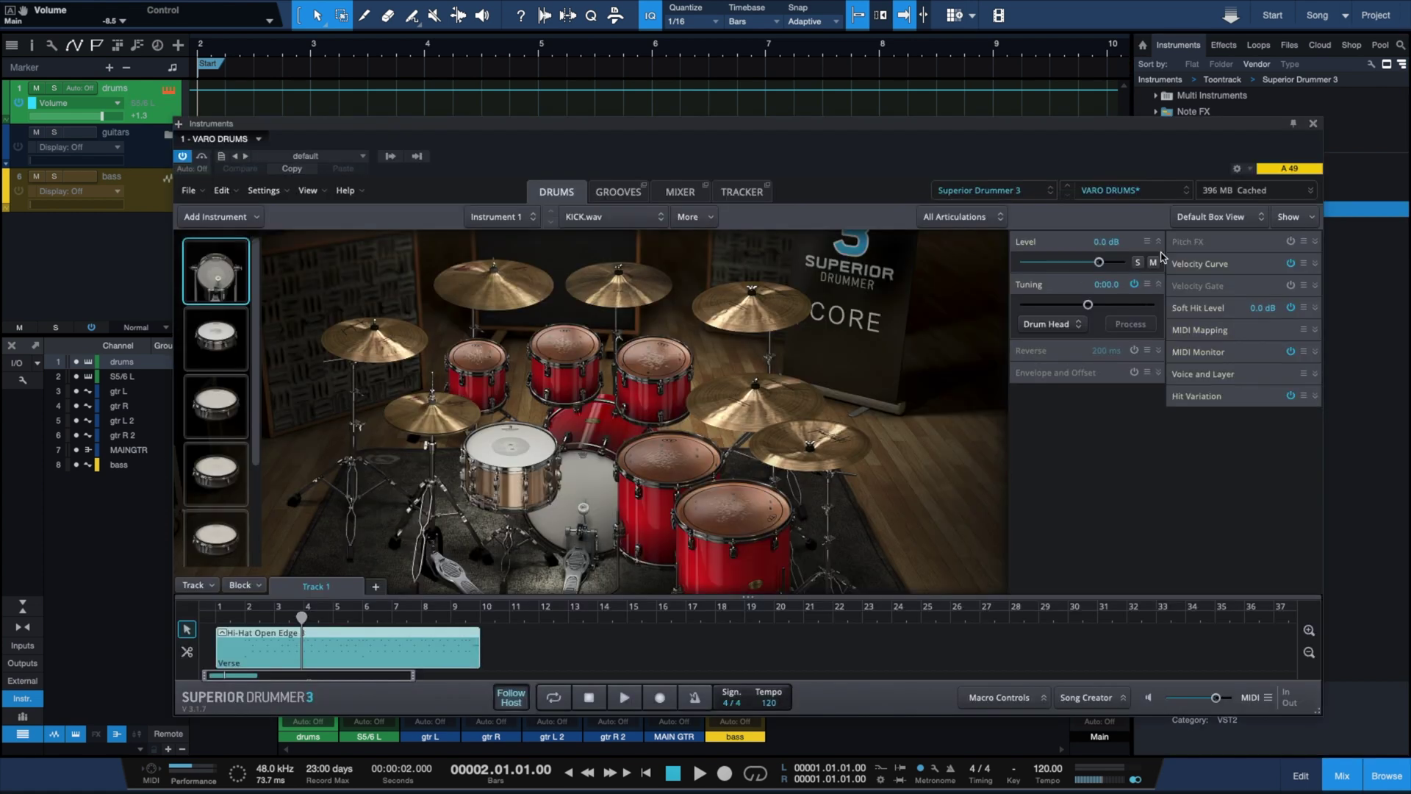
click(247, 366)
drag(835, 127, 833, 127)
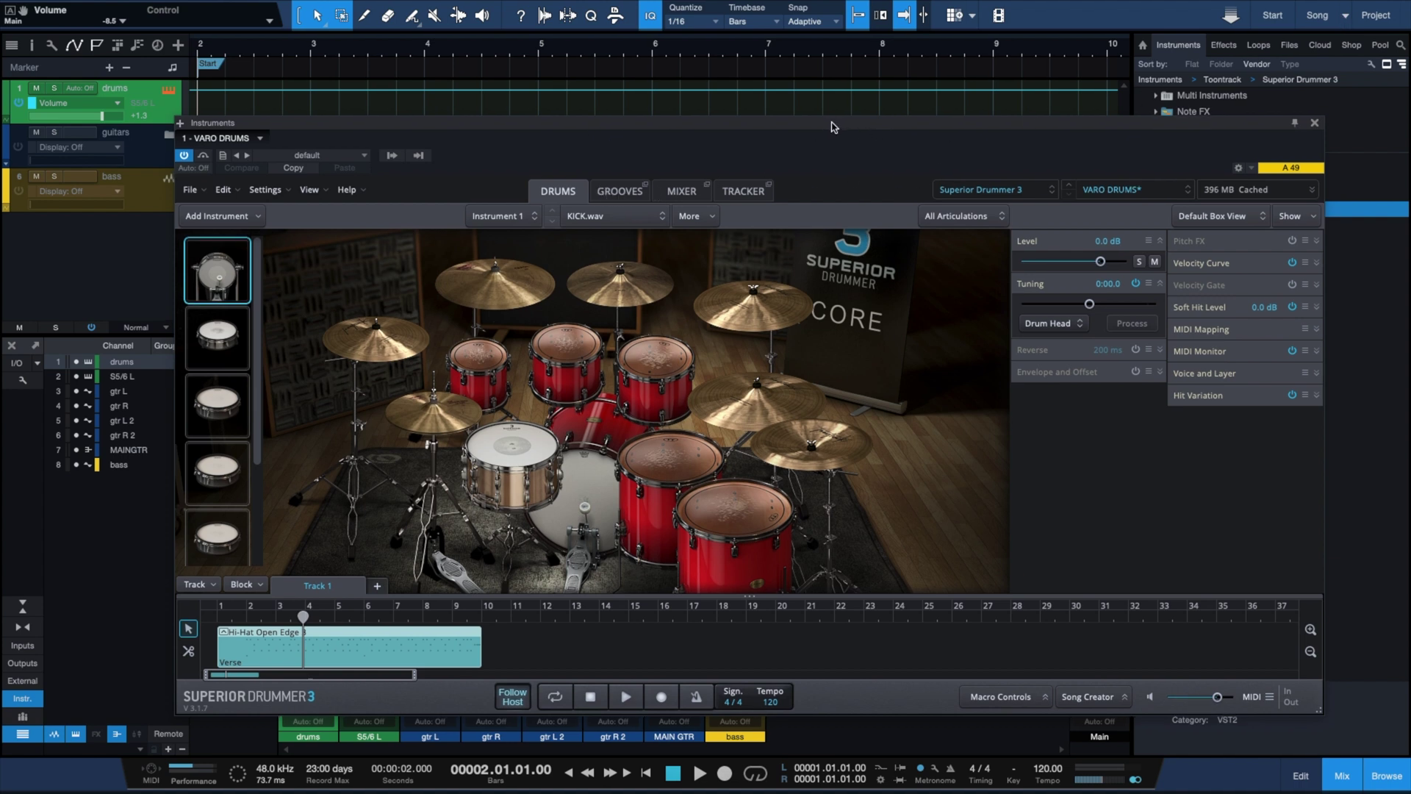
Start an audio file import on the kick drum and open KICK.wav from the VARO DRUMS sample folder
right_click(591, 463)
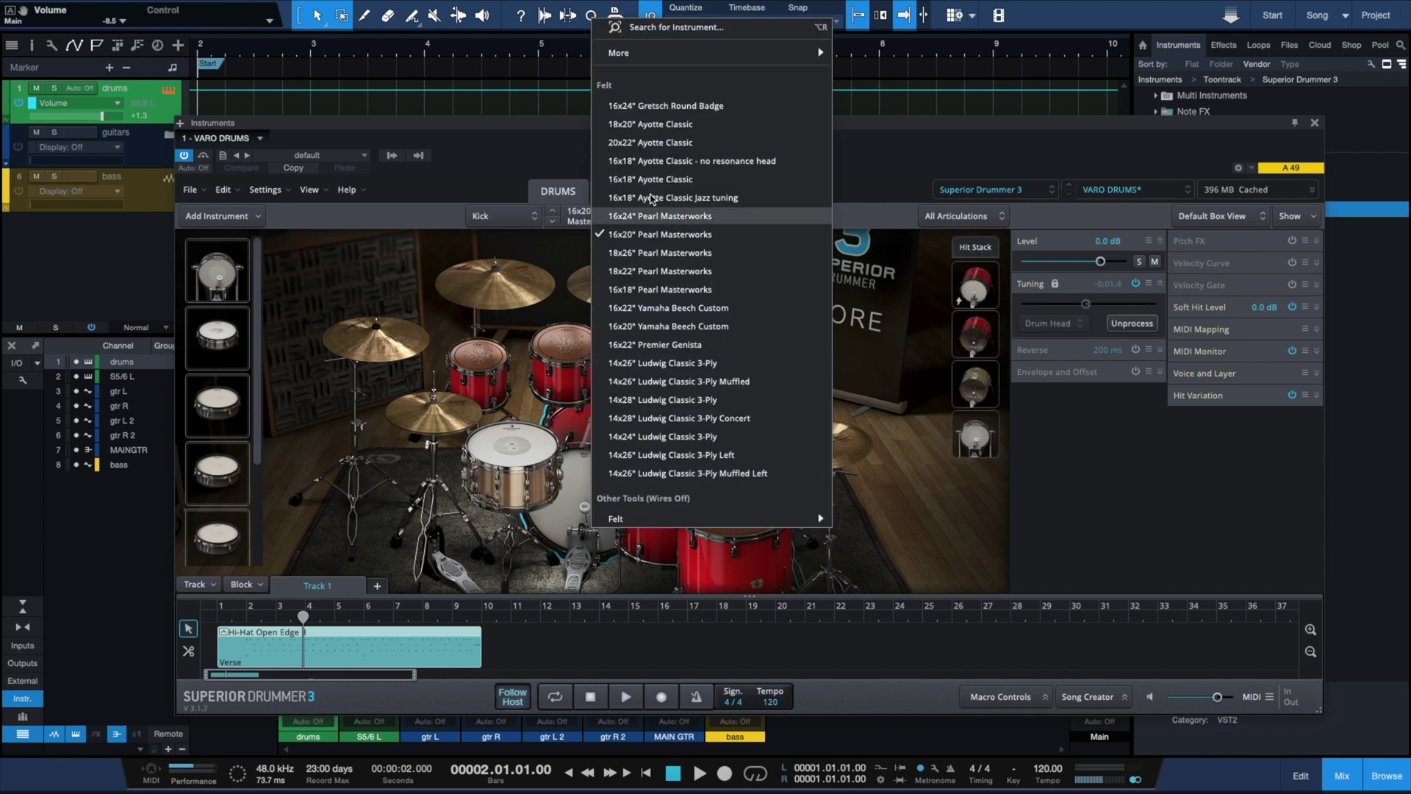
mouse_move(661, 58)
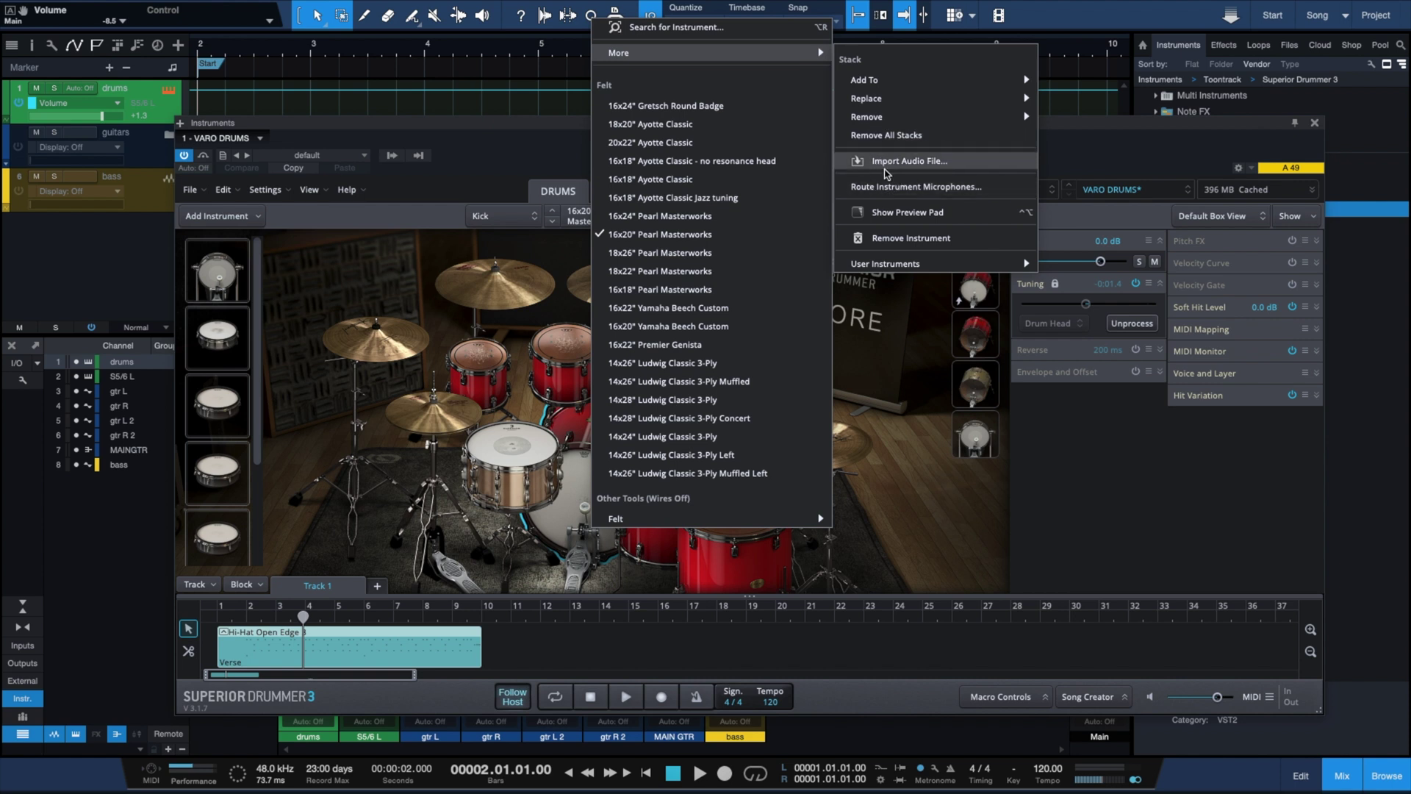
click(930, 162)
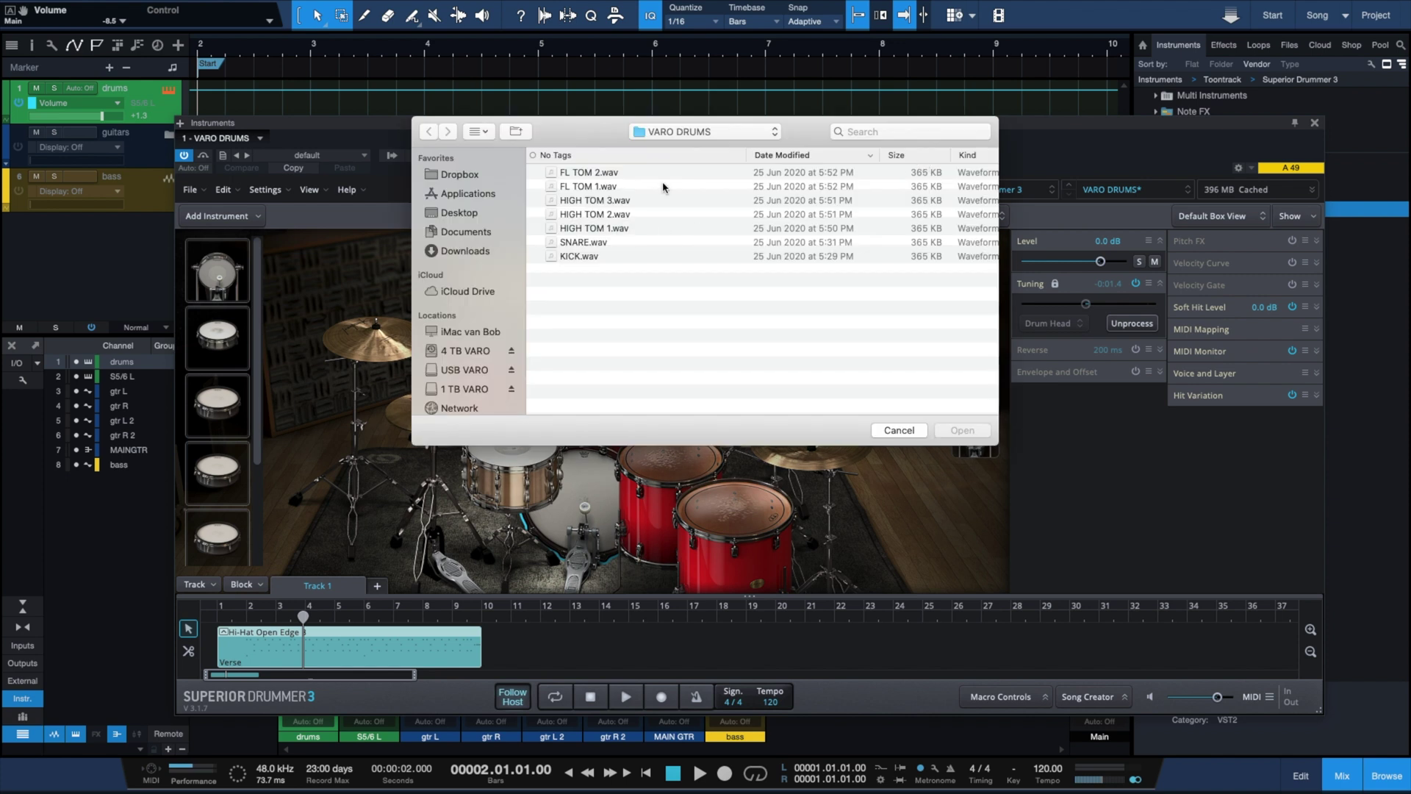
click(590, 175)
click(588, 188)
click(588, 201)
click(587, 216)
click(586, 231)
click(586, 242)
click(584, 257)
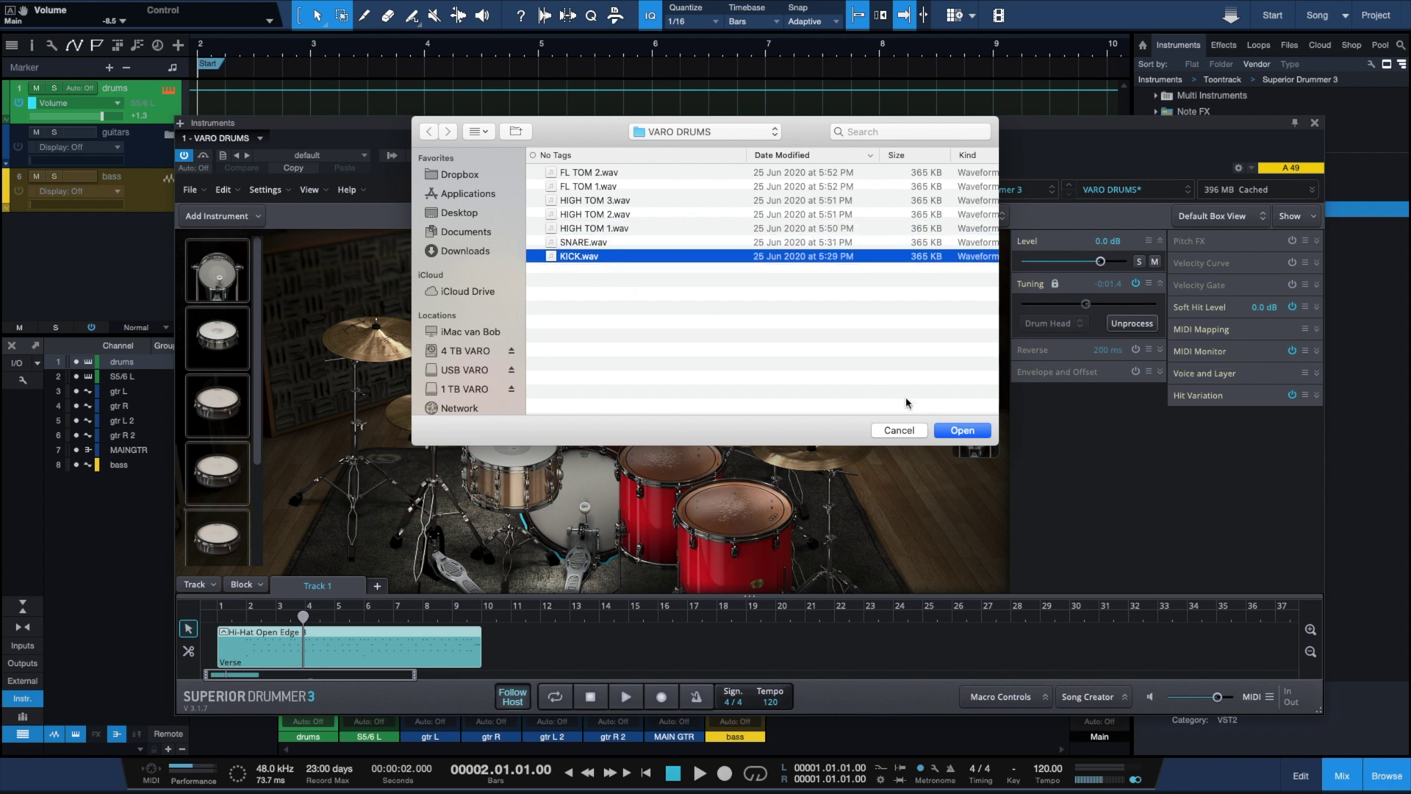
click(948, 432)
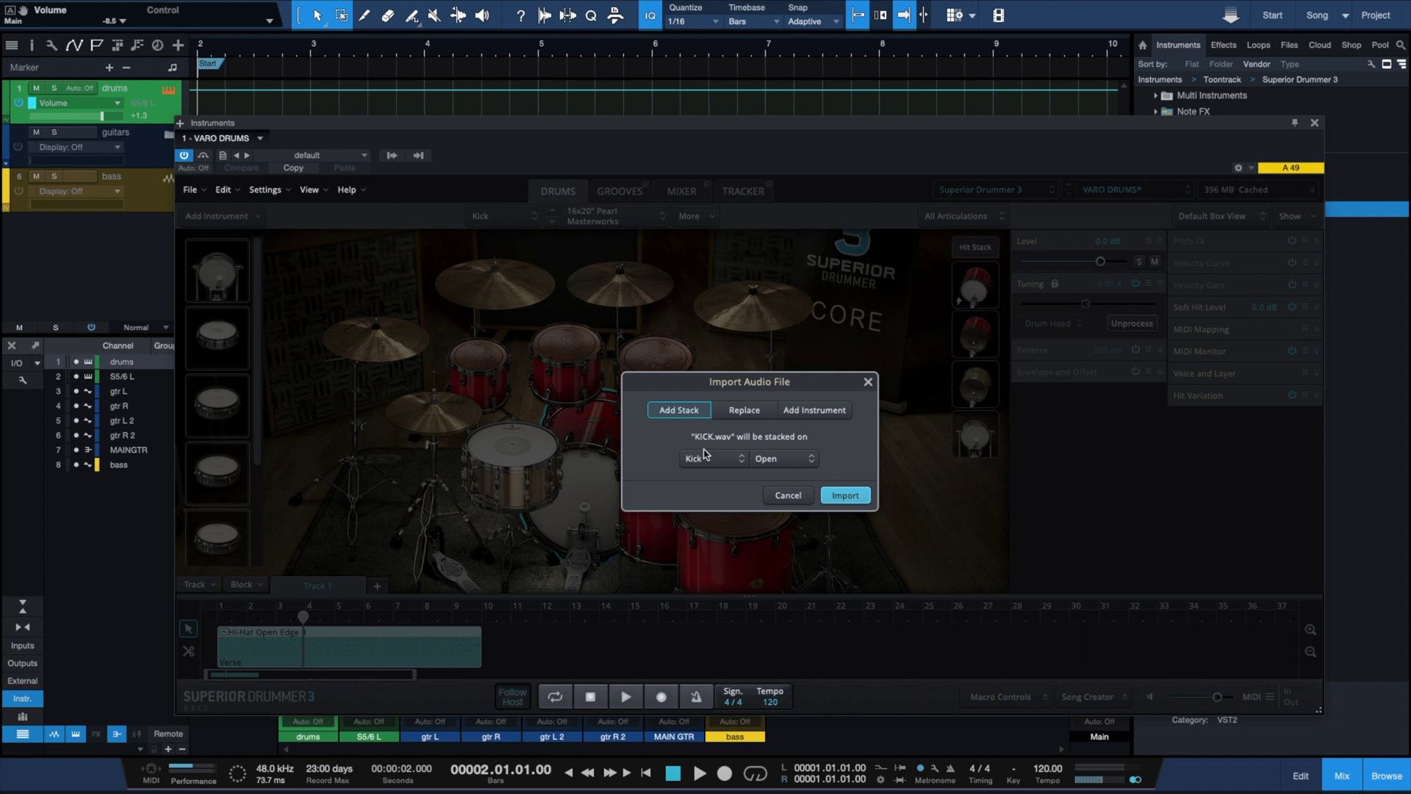
Compare the Replace and Add Instrument import modes for KICK.wav, and cancel the import
click(738, 416)
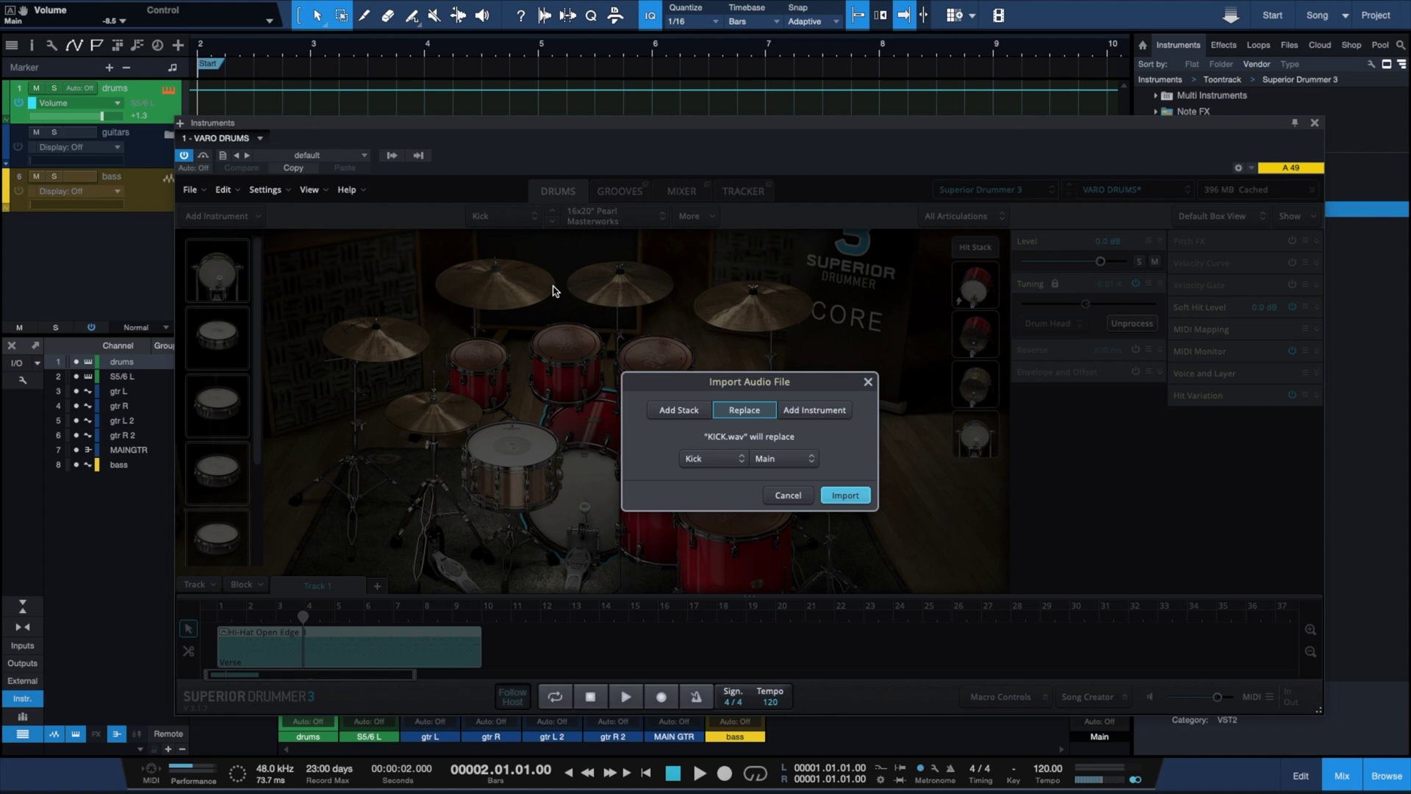
click(811, 415)
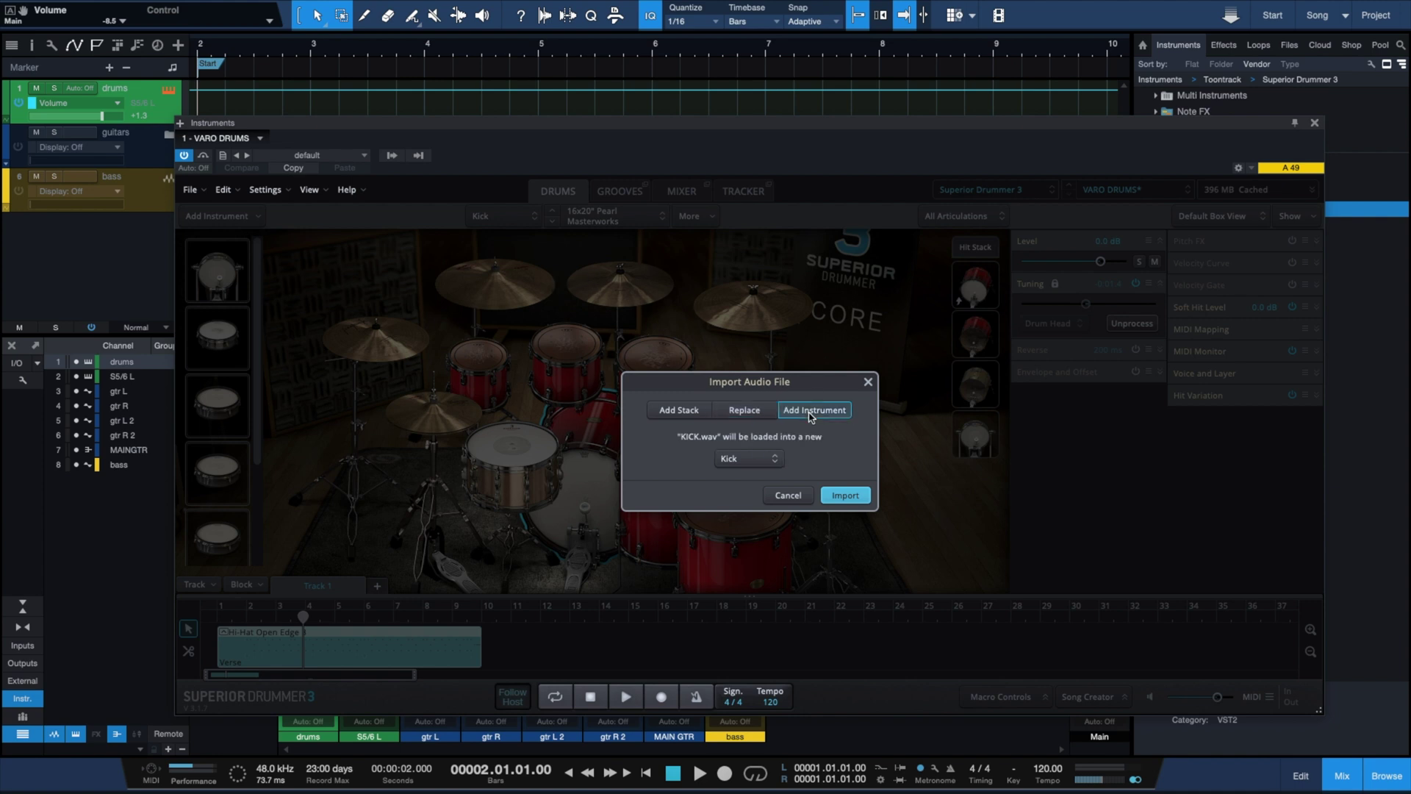
click(789, 495)
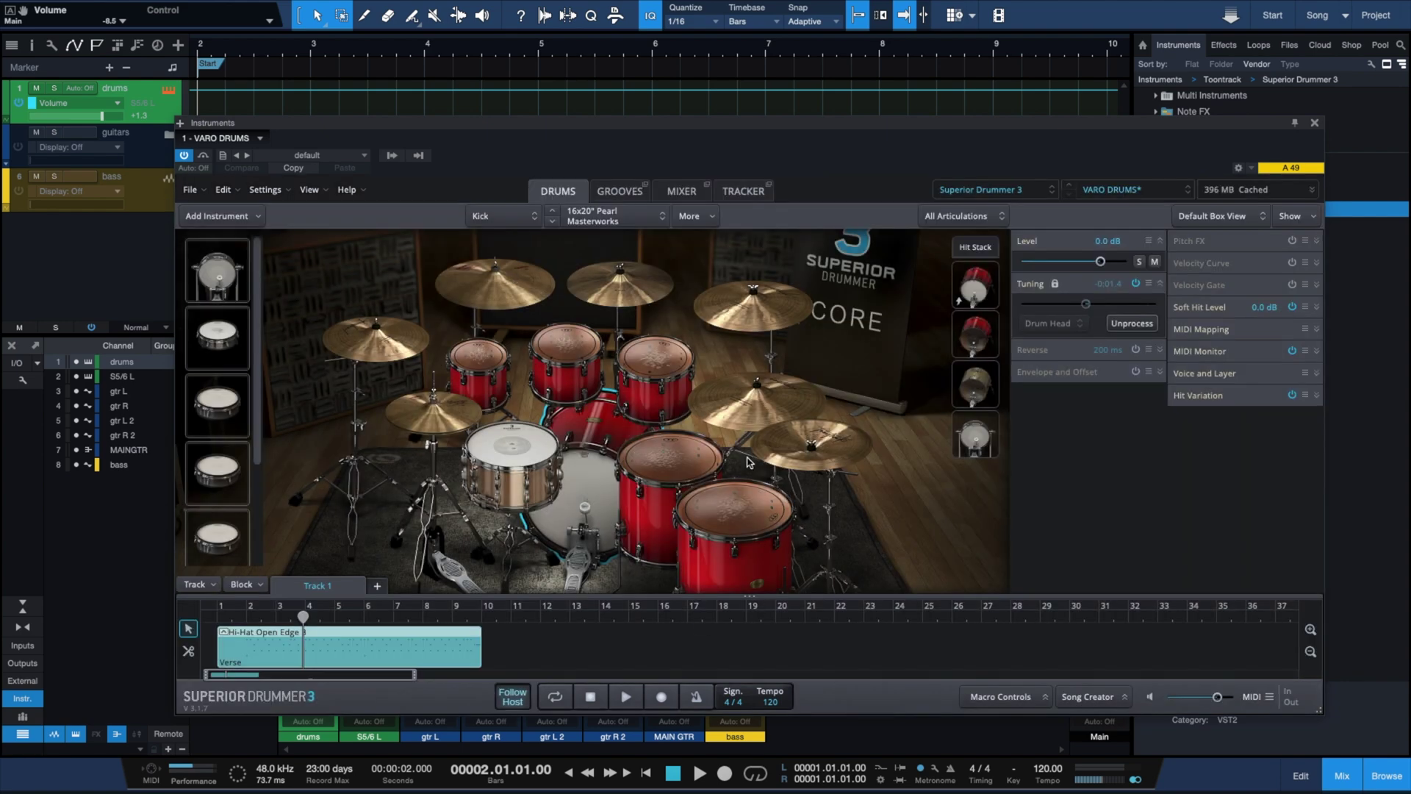
Audition the five added sample instruments beside the kit, from KICK.wav to HIGH TOM 3.wav
click(227, 279)
click(217, 337)
click(205, 397)
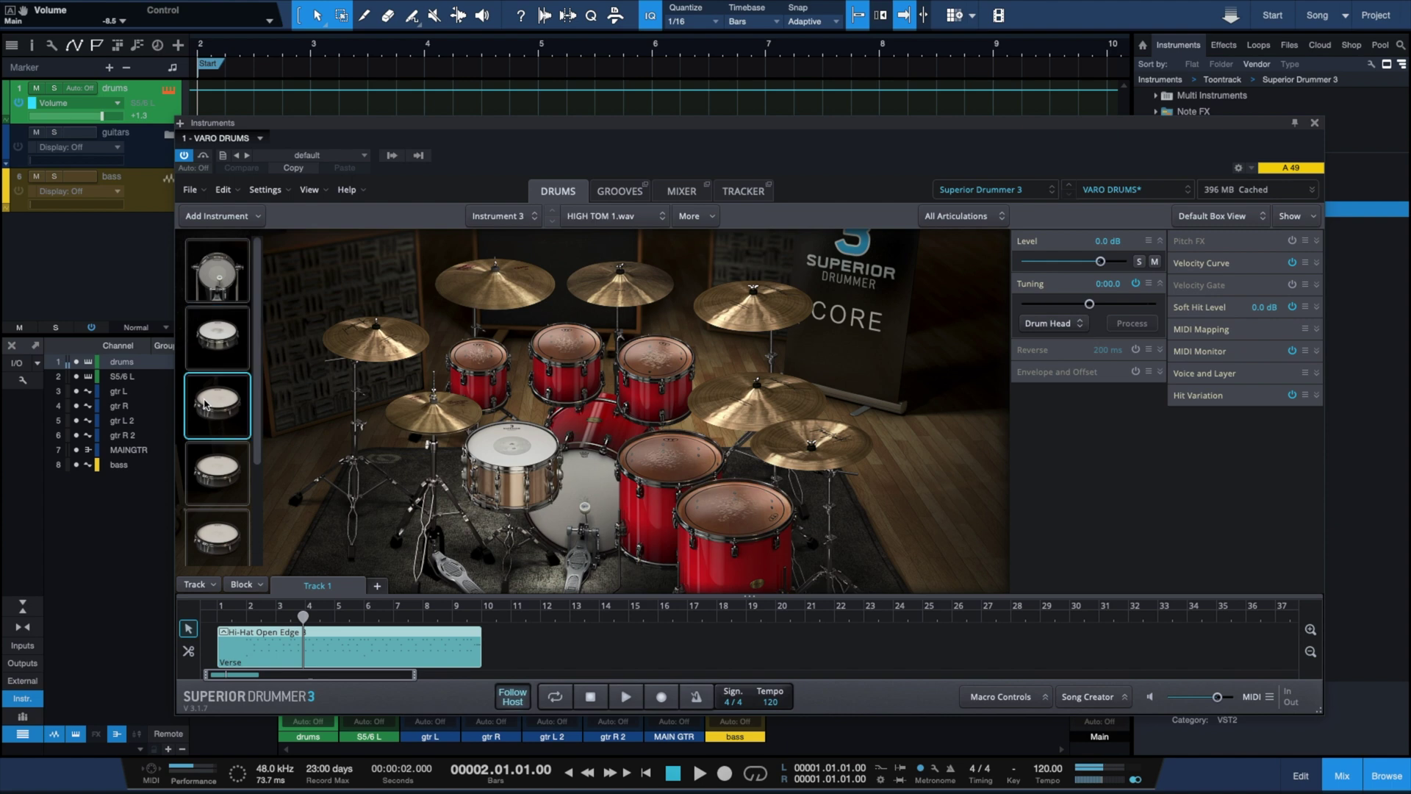
click(215, 466)
click(221, 534)
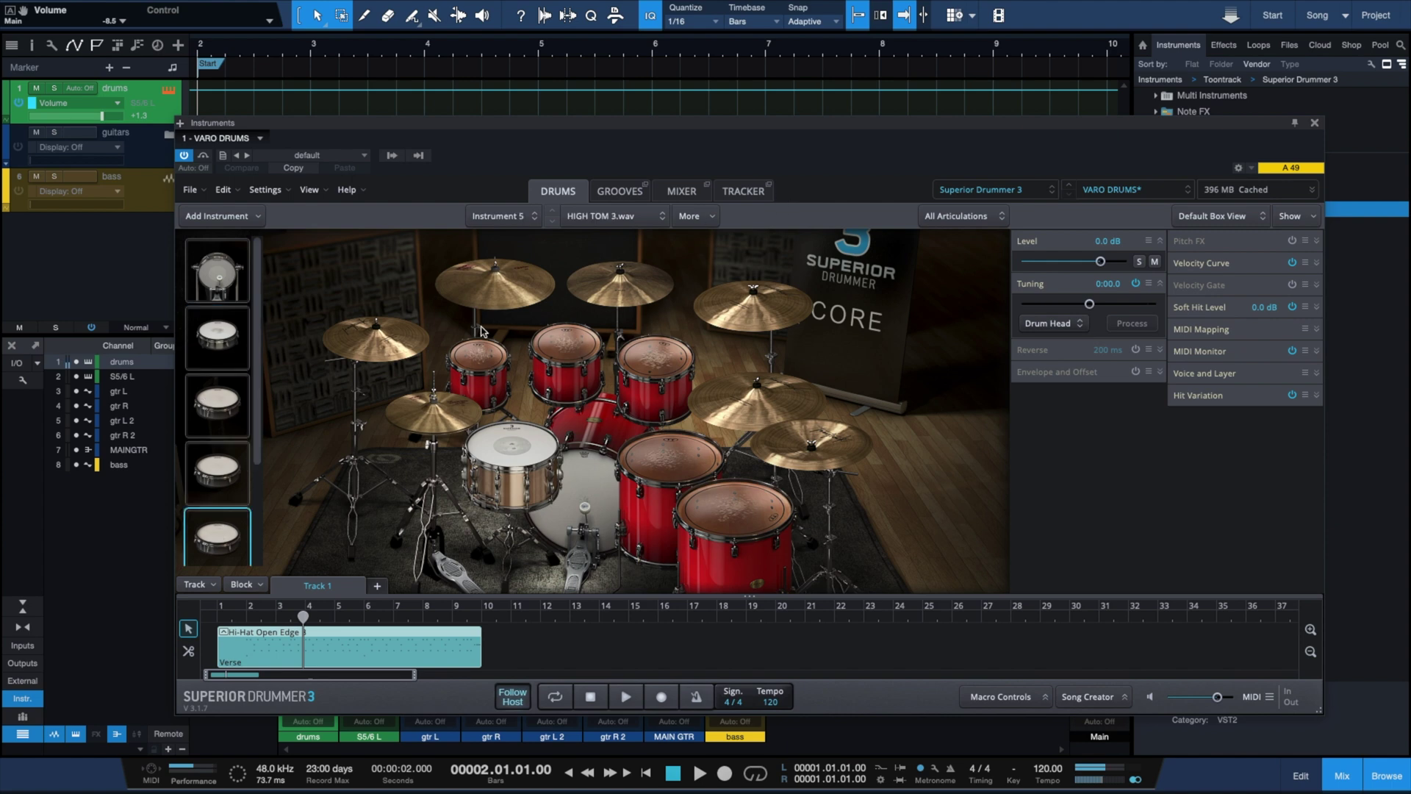
Inspect the user microphone channels and their effects in the drum mixer, repositioning the instrument window
click(679, 190)
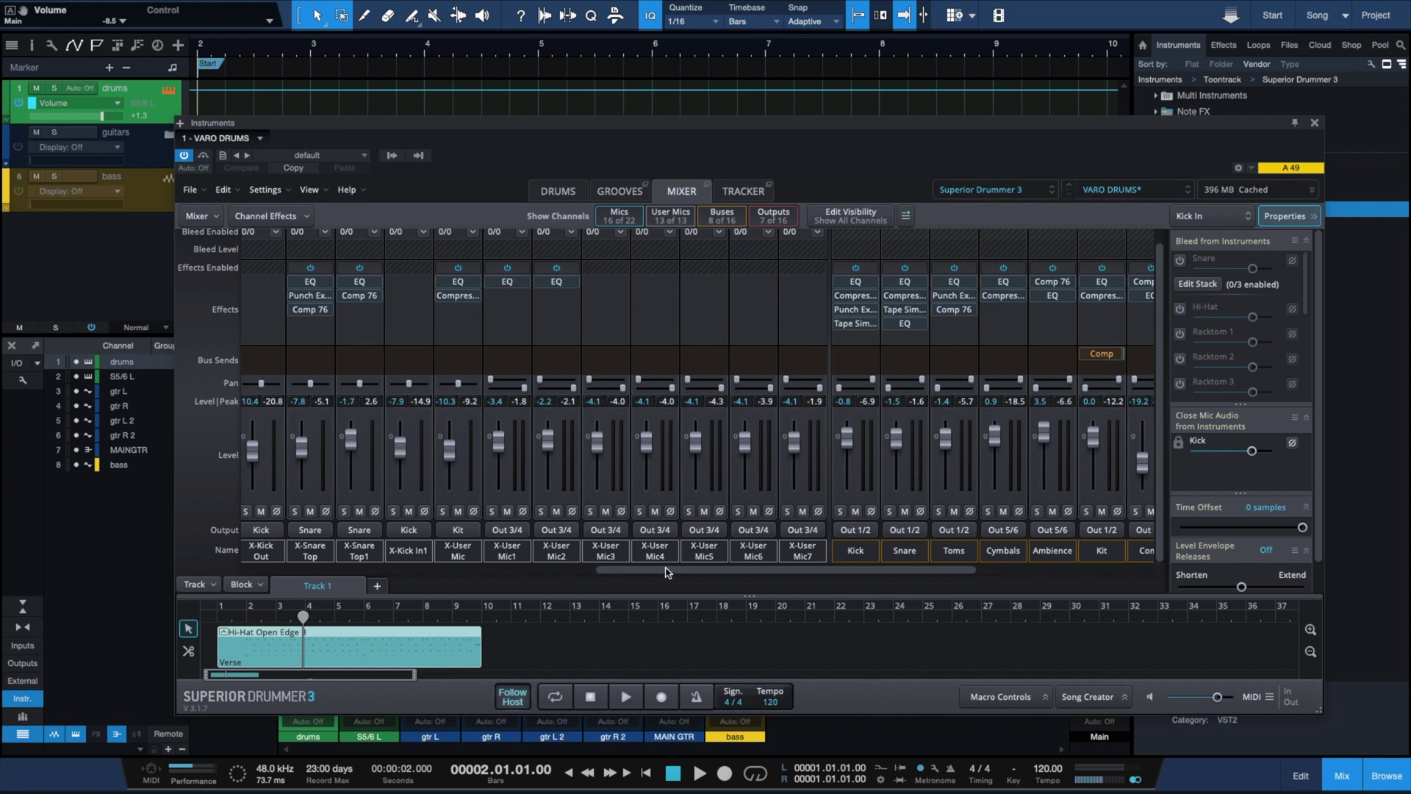
scroll(669, 572, right, 1)
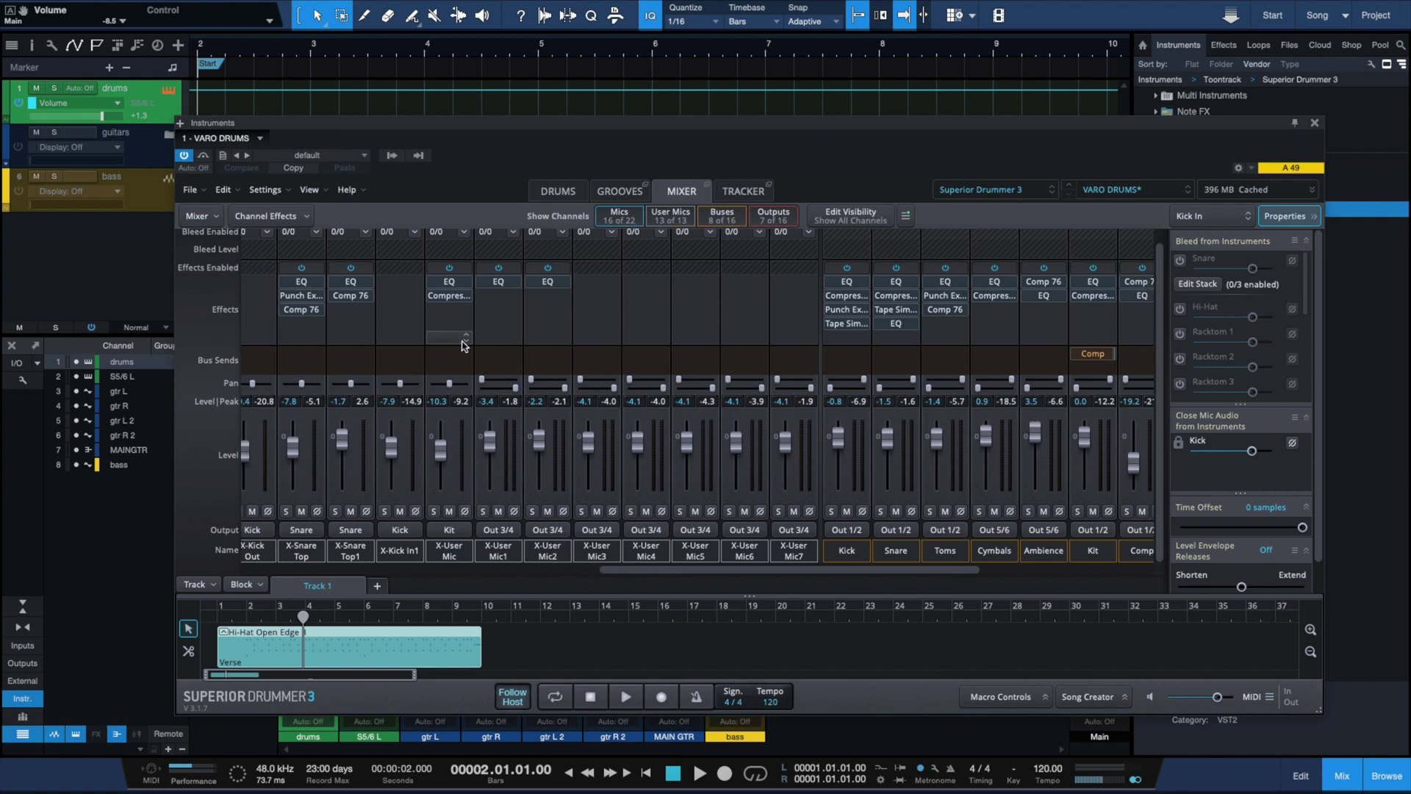
drag(690, 130, 669, 93)
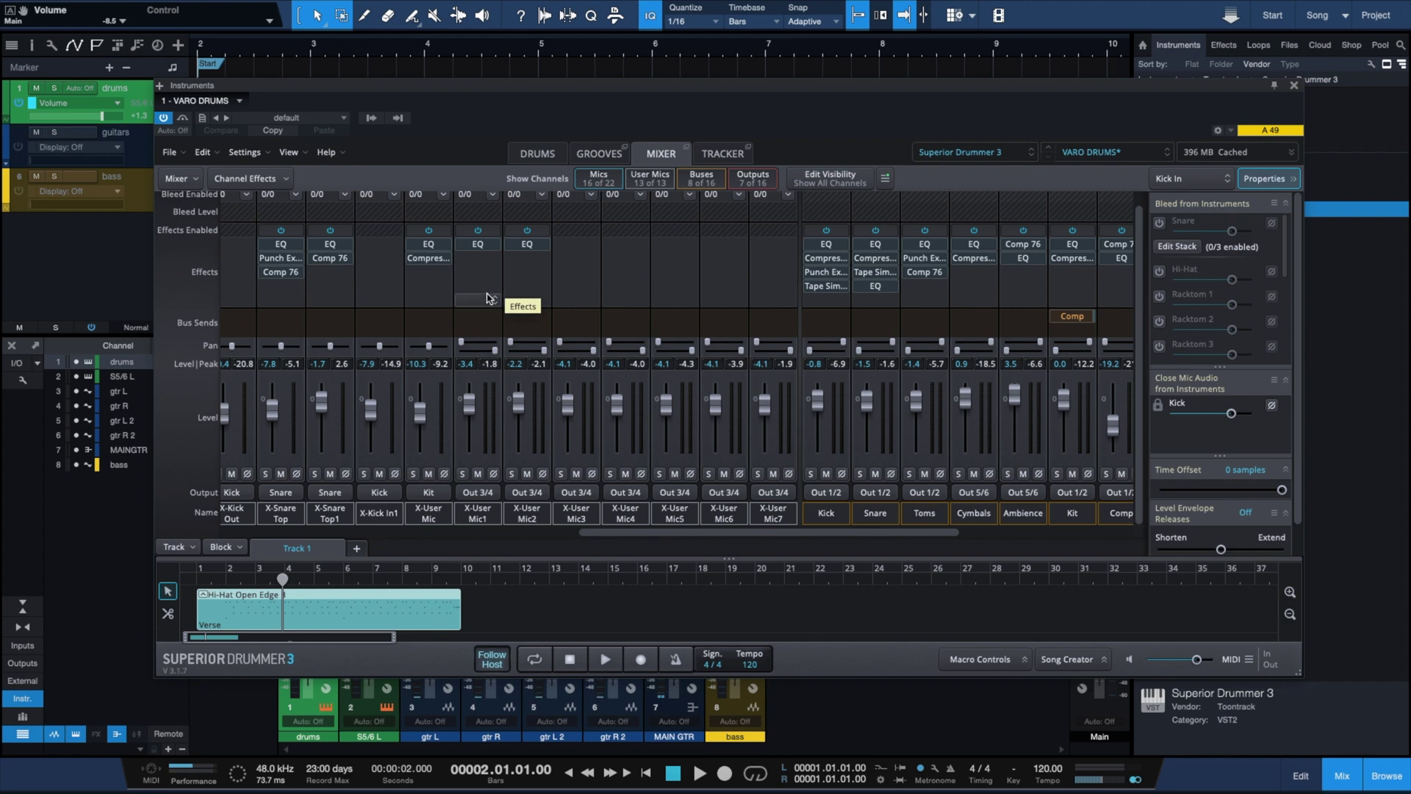
Open the Hi-Hat Open Edge 3 block in the Grid Editor and play back part of it
double_click(280, 610)
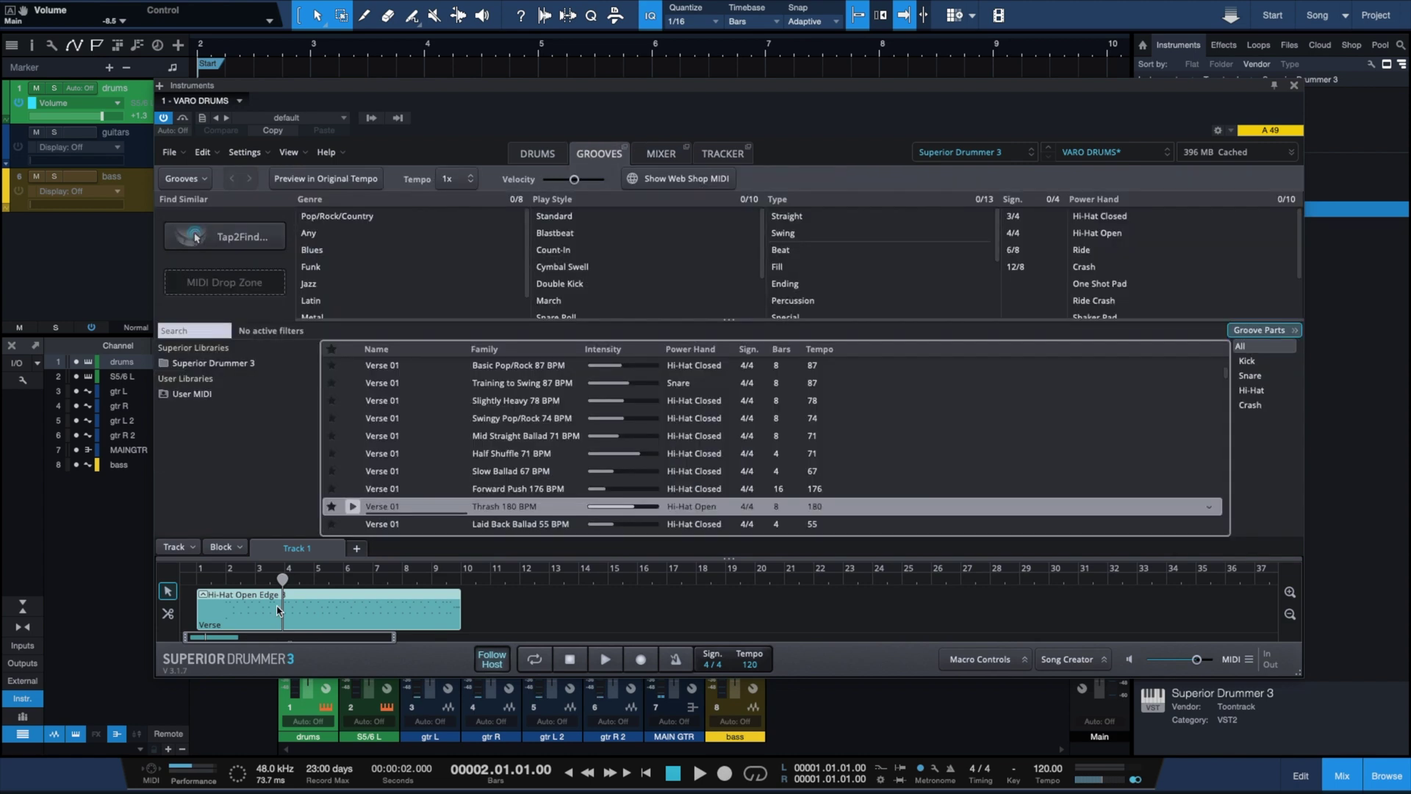
click(769, 162)
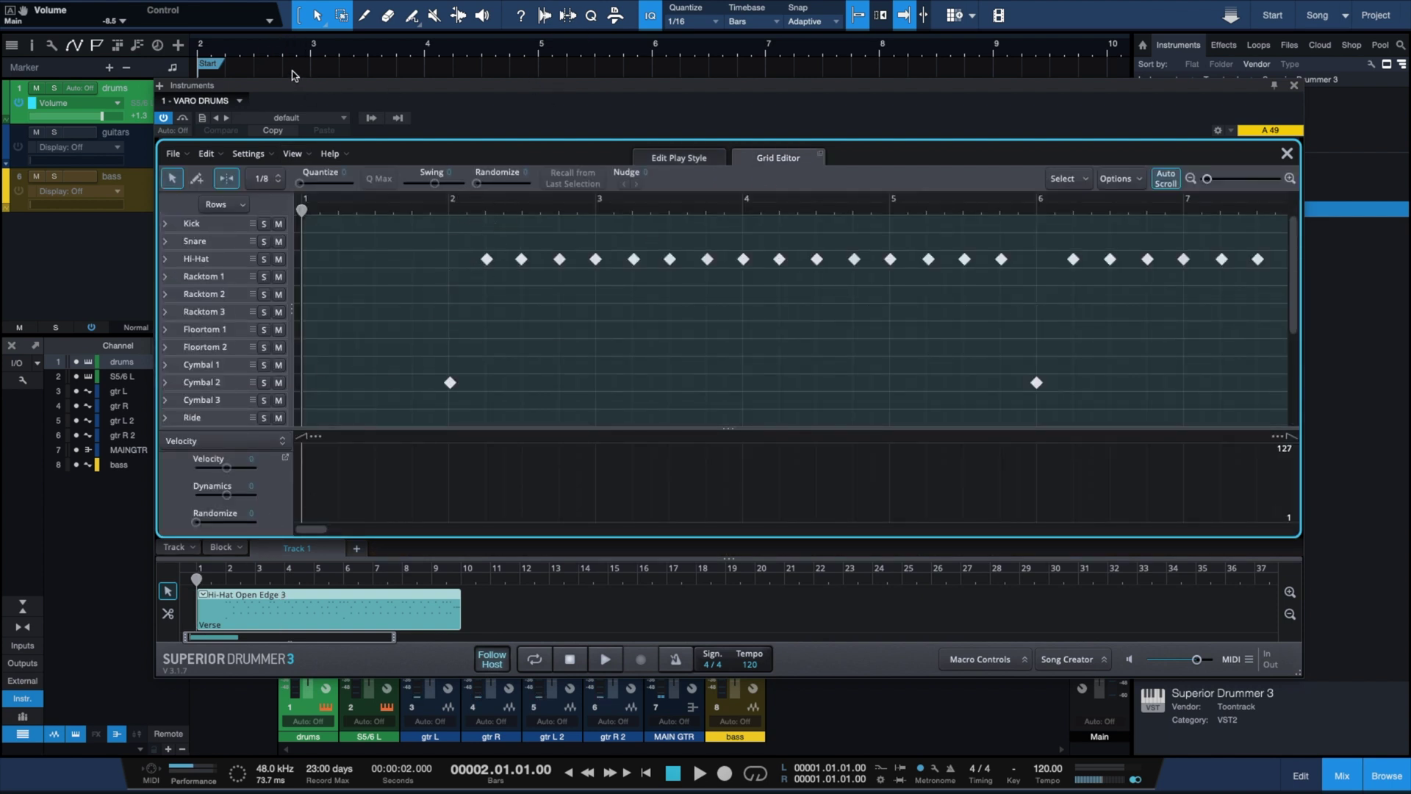
key(space)
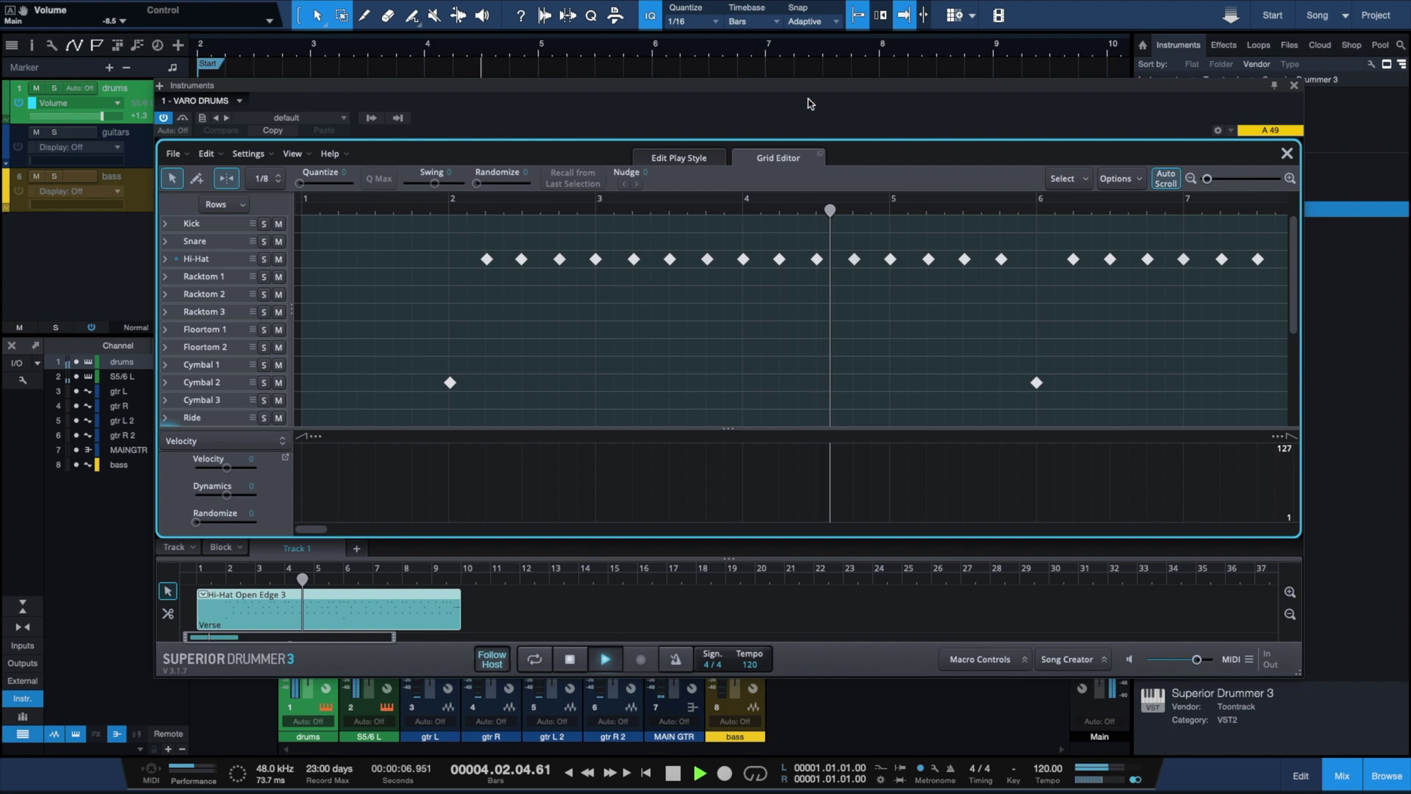
drag(826, 90, 764, 91)
key(space)
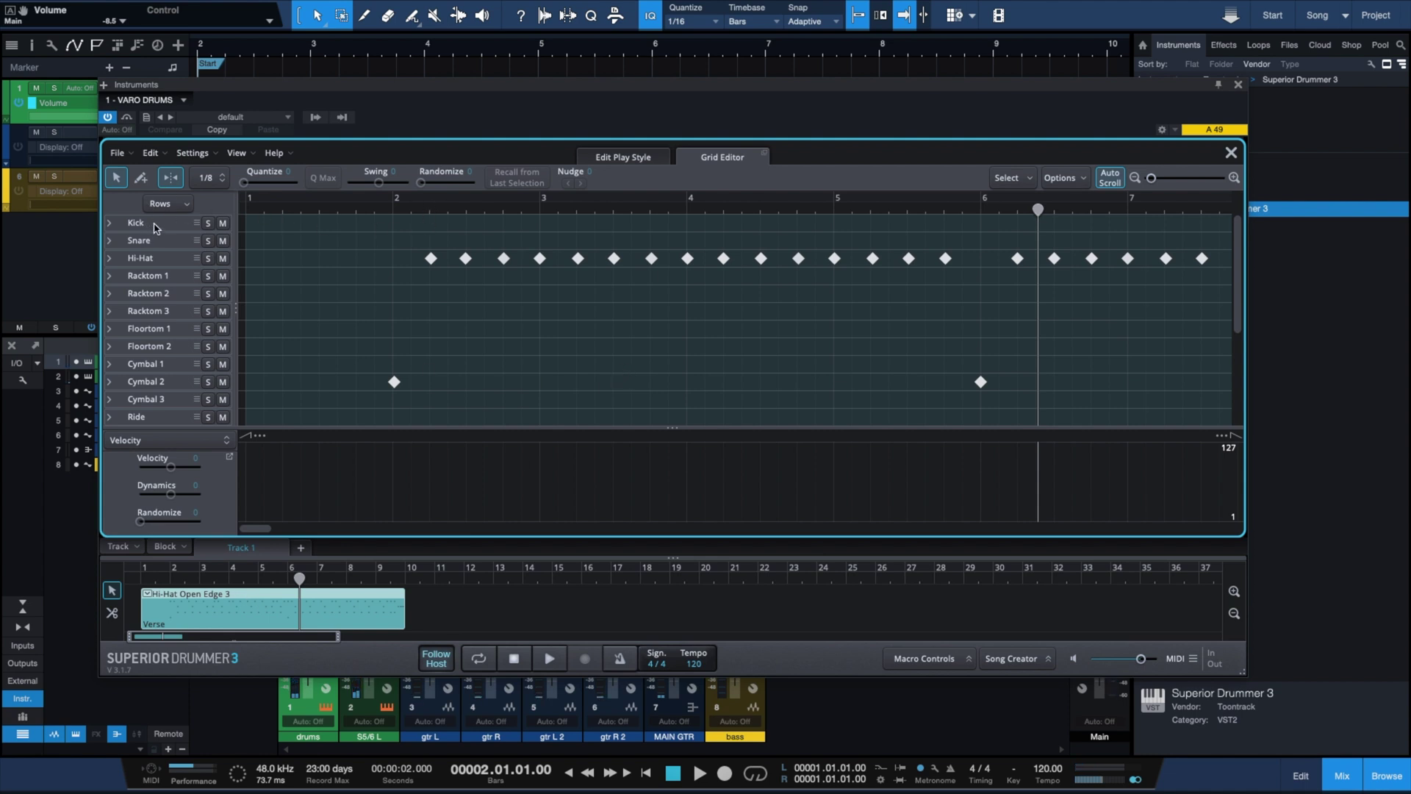
Examine the notes on the kit rows down to Cymbal 5 and on Instrument 1 to 7, and close the Grid Editor
scroll(155, 364, down, 6)
shift+click(157, 353)
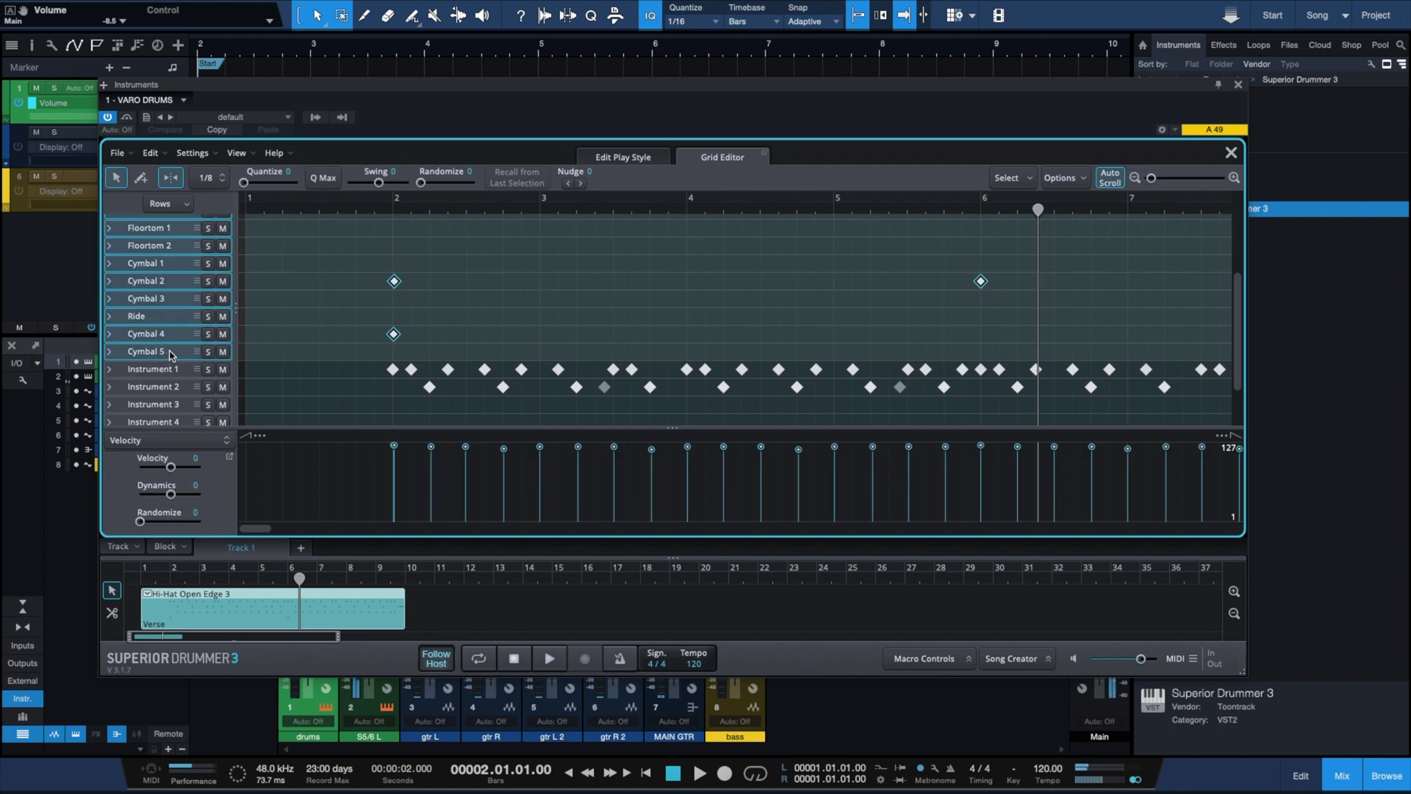
click(492, 293)
scroll(212, 343, down, 2)
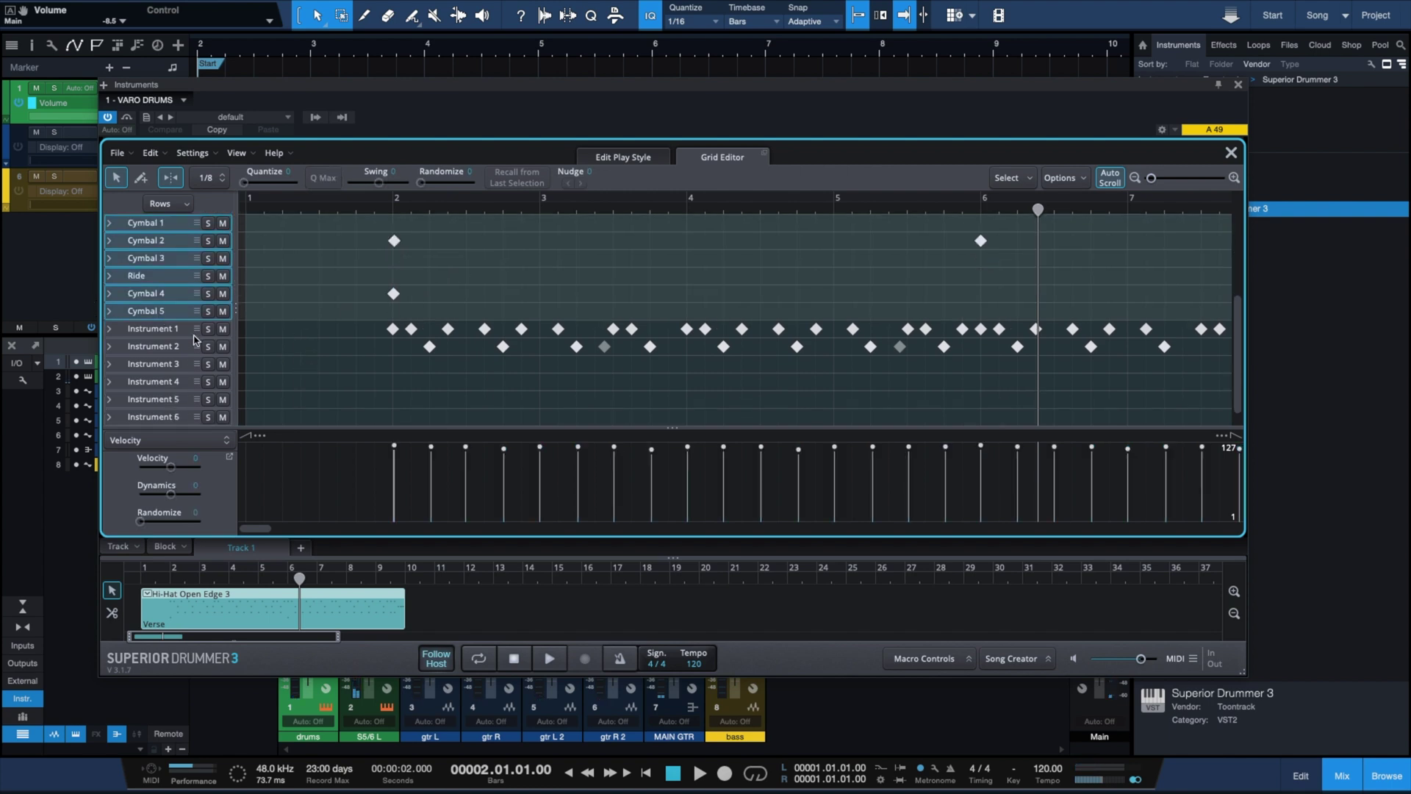
click(173, 331)
scroll(167, 384, down, 1)
shift+click(176, 416)
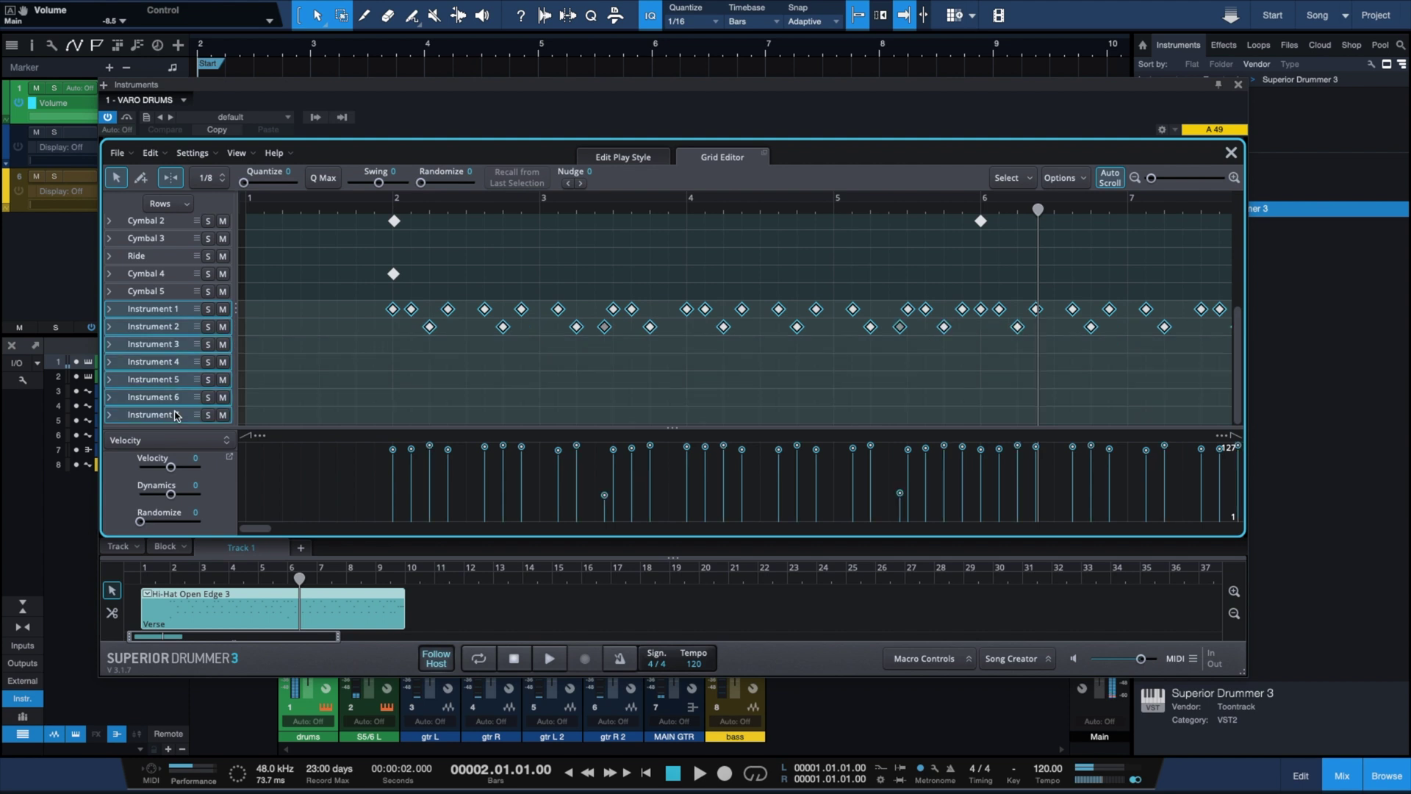
click(360, 347)
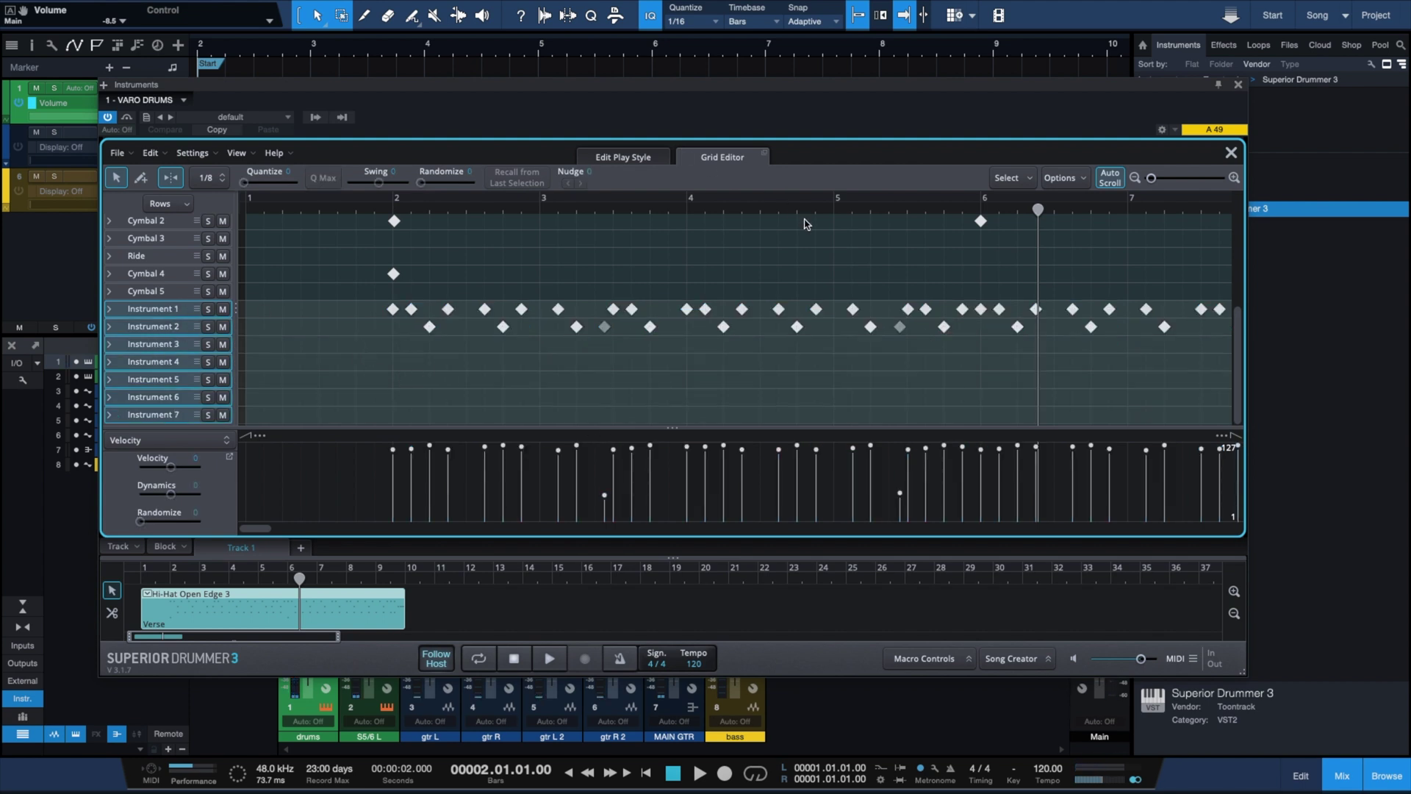
key(Escape)
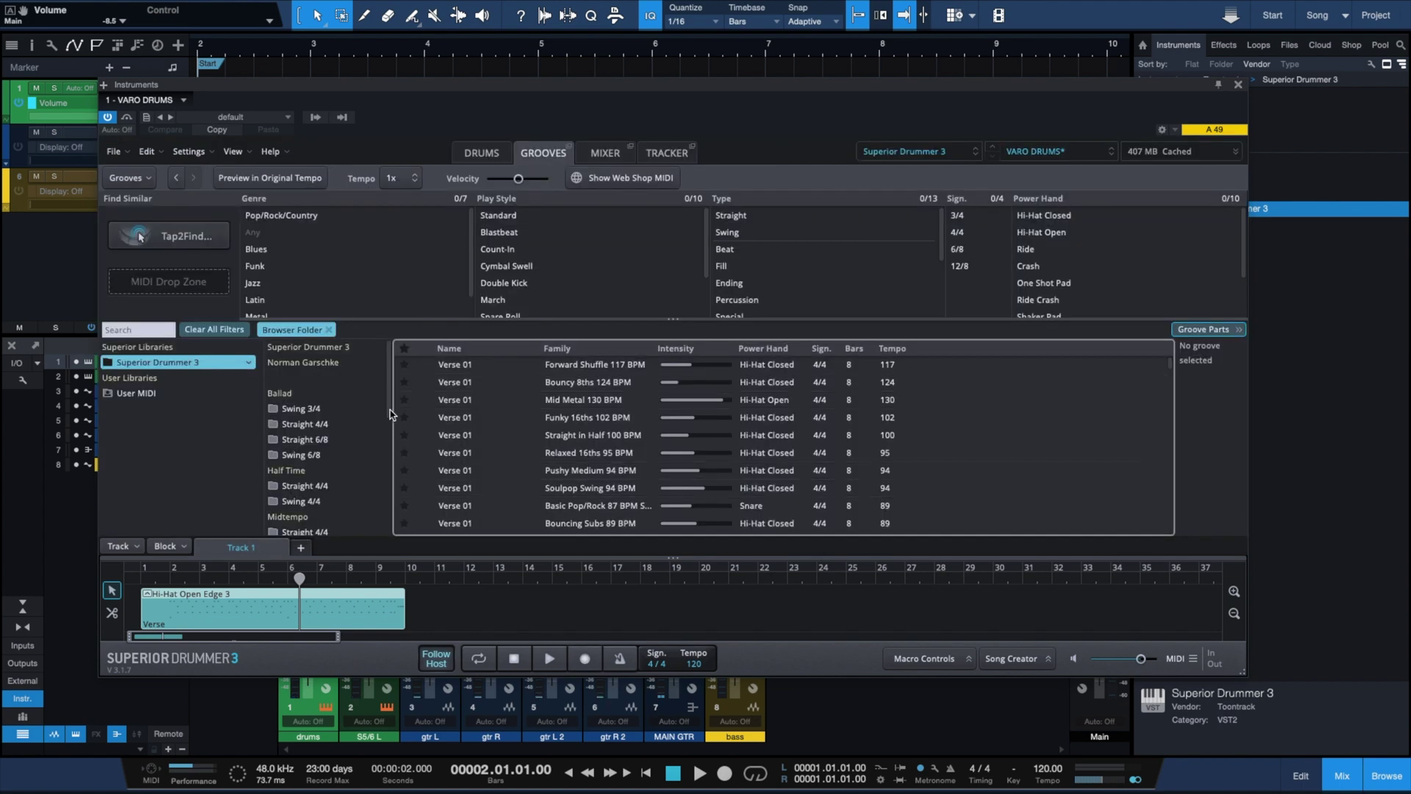
Filter the grooves by the Pop/Rock/Country genre, trying the Count-In play style and clearing it again
click(331, 335)
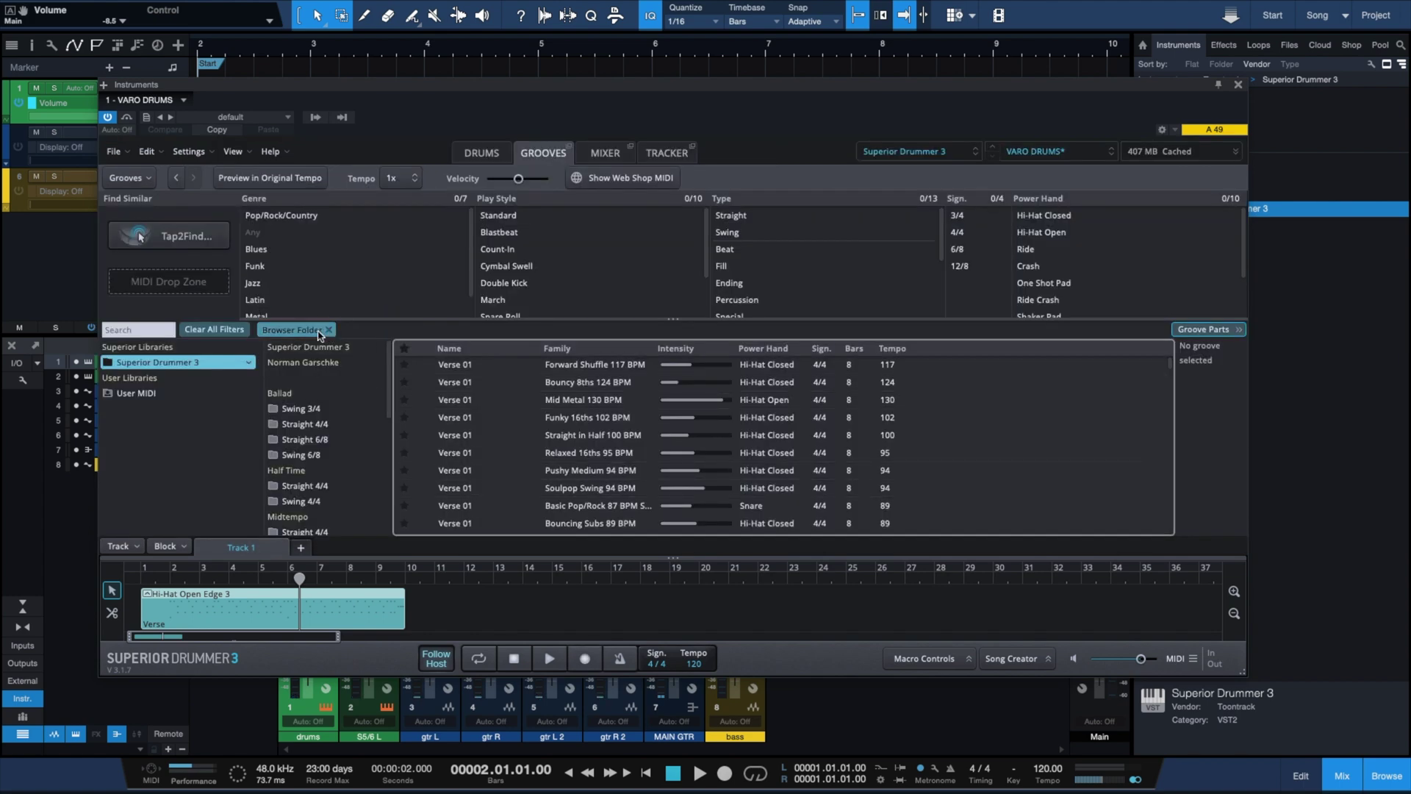
click(305, 217)
click(504, 252)
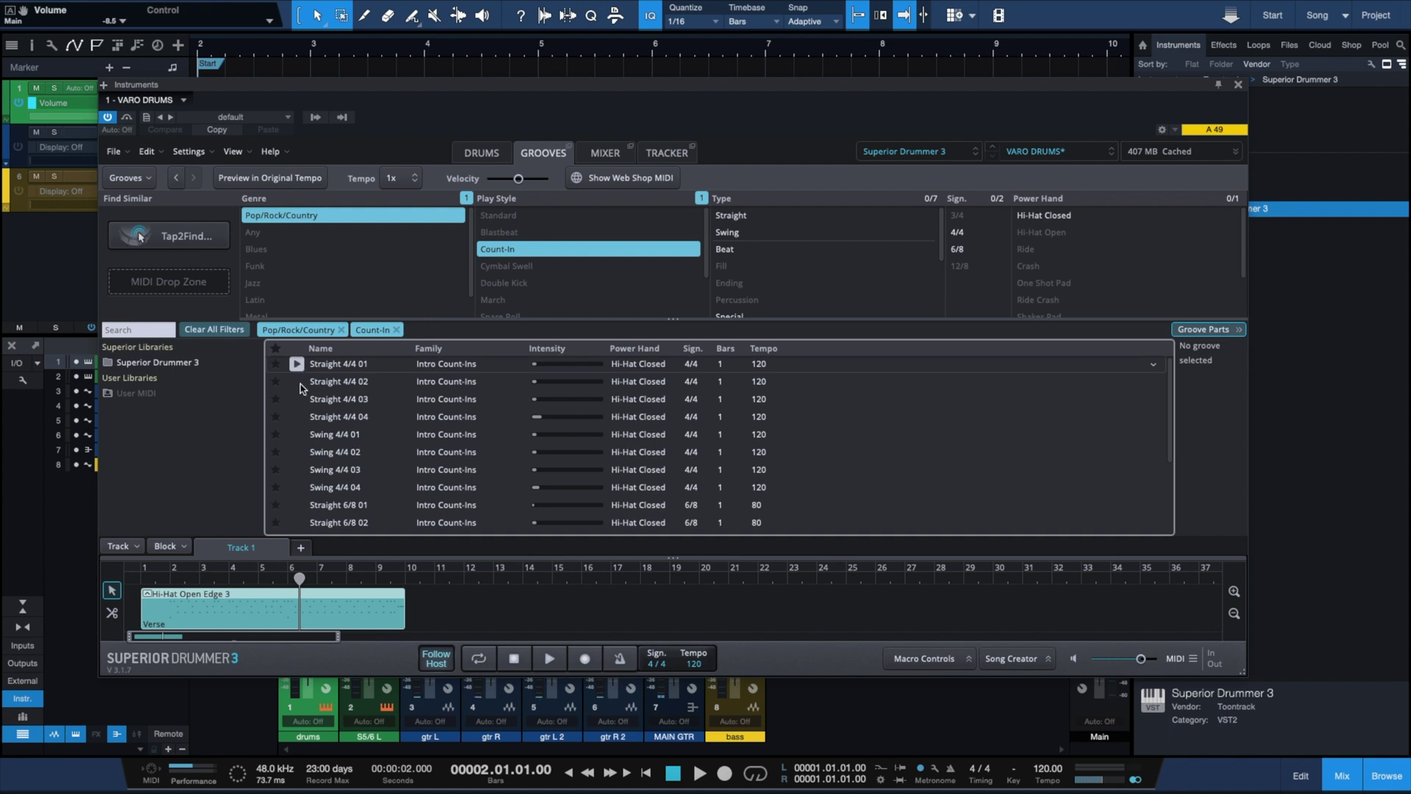
click(491, 248)
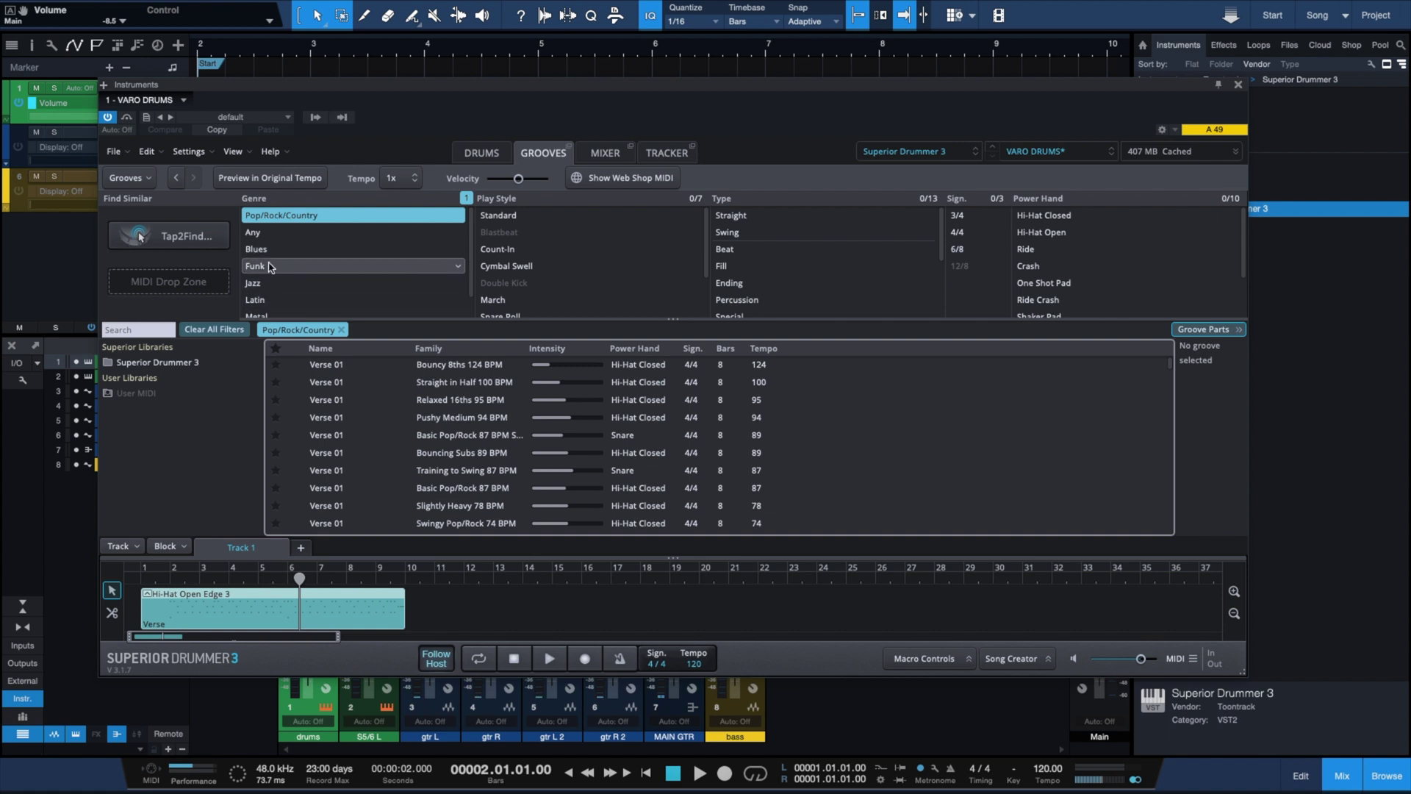
click(279, 215)
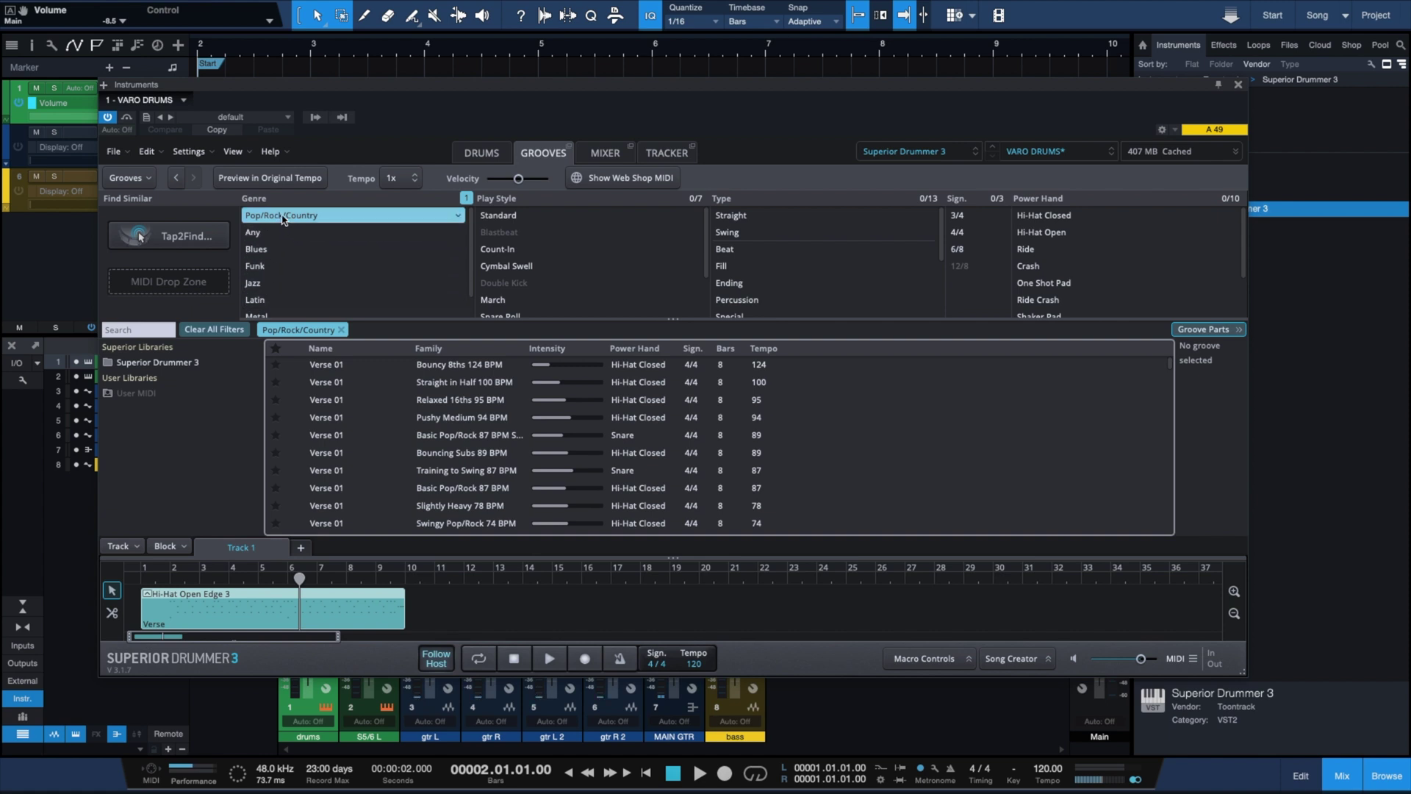
click(277, 215)
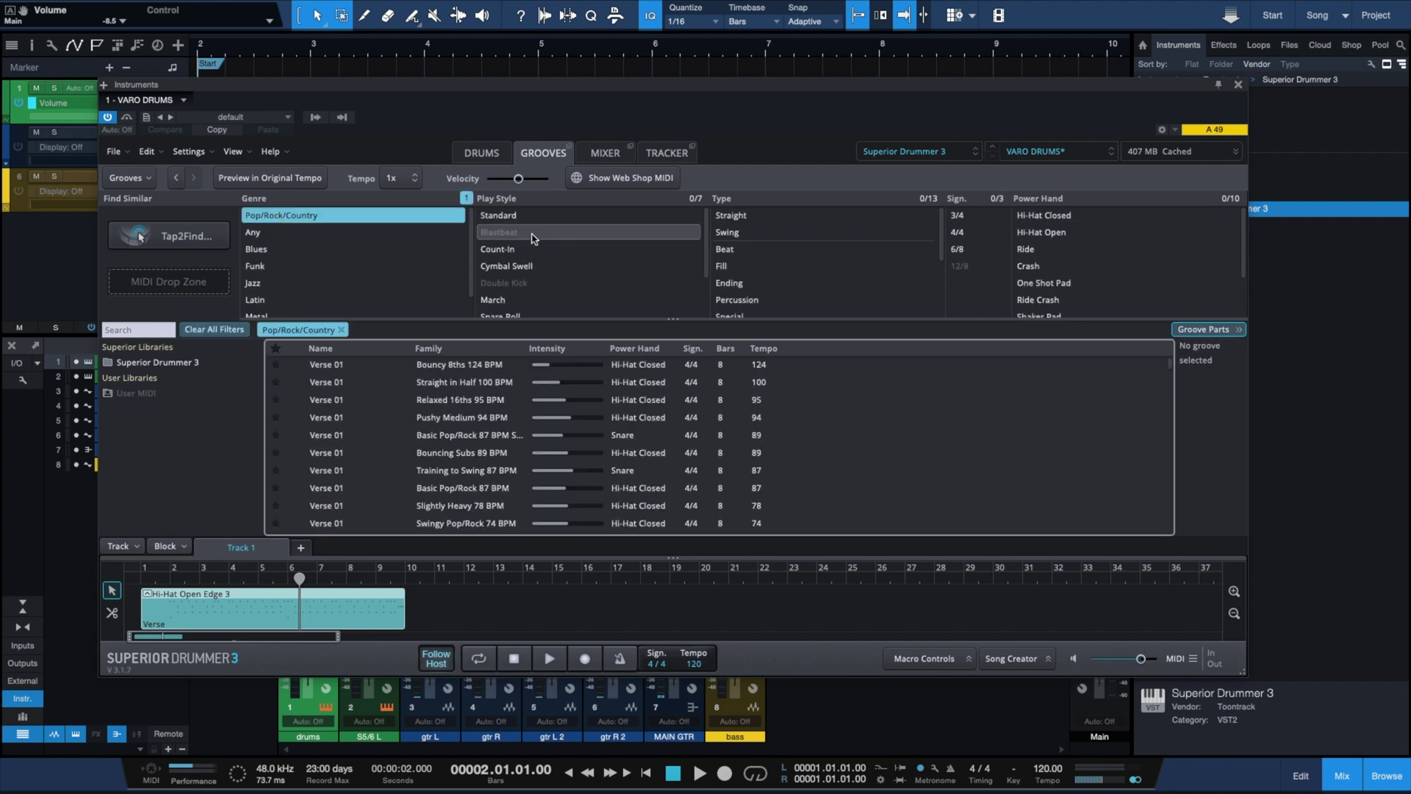
Add the Verse 01 groove from Bouncing Subs 89 BPM to Track 1 at bar 10 and set the playhead there
drag(299, 453, 445, 605)
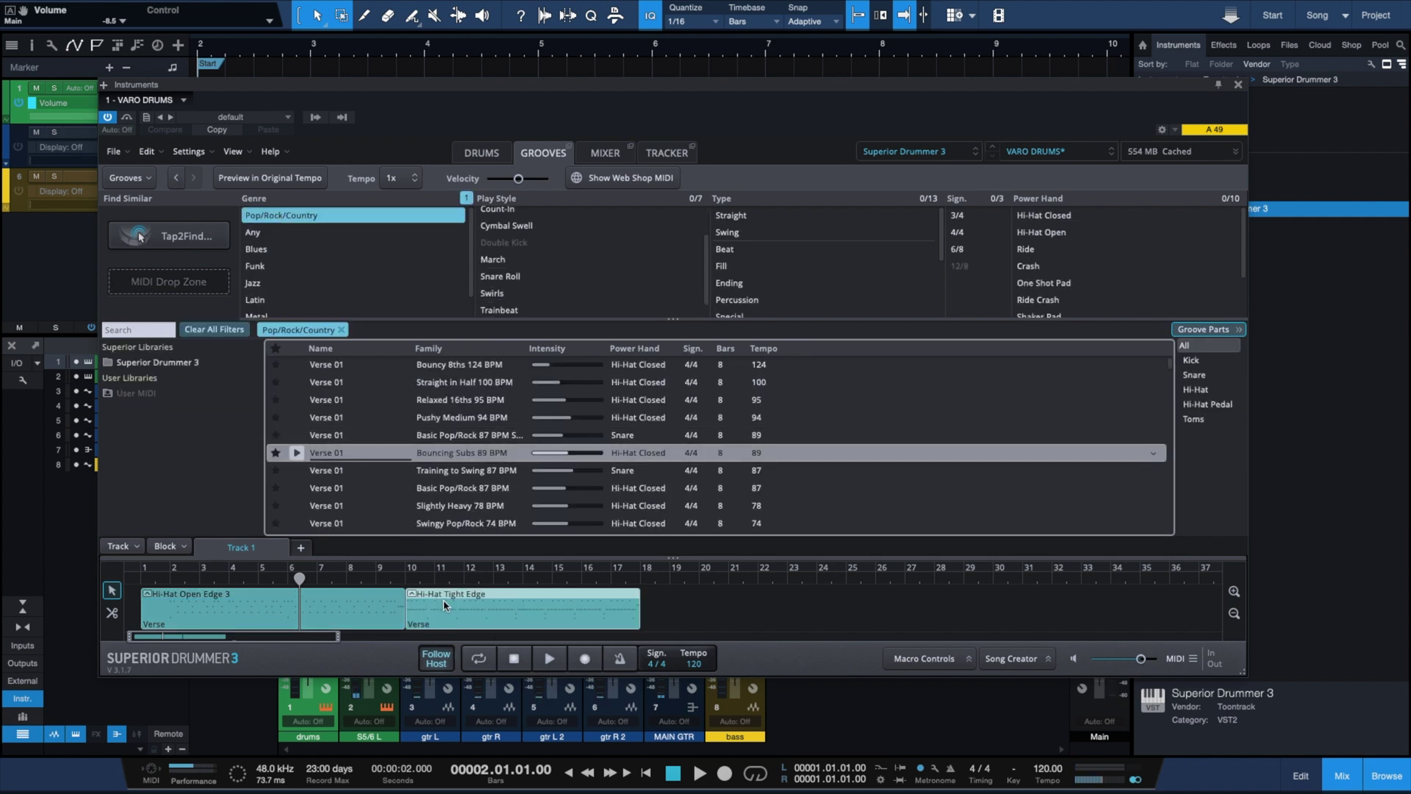
click(410, 569)
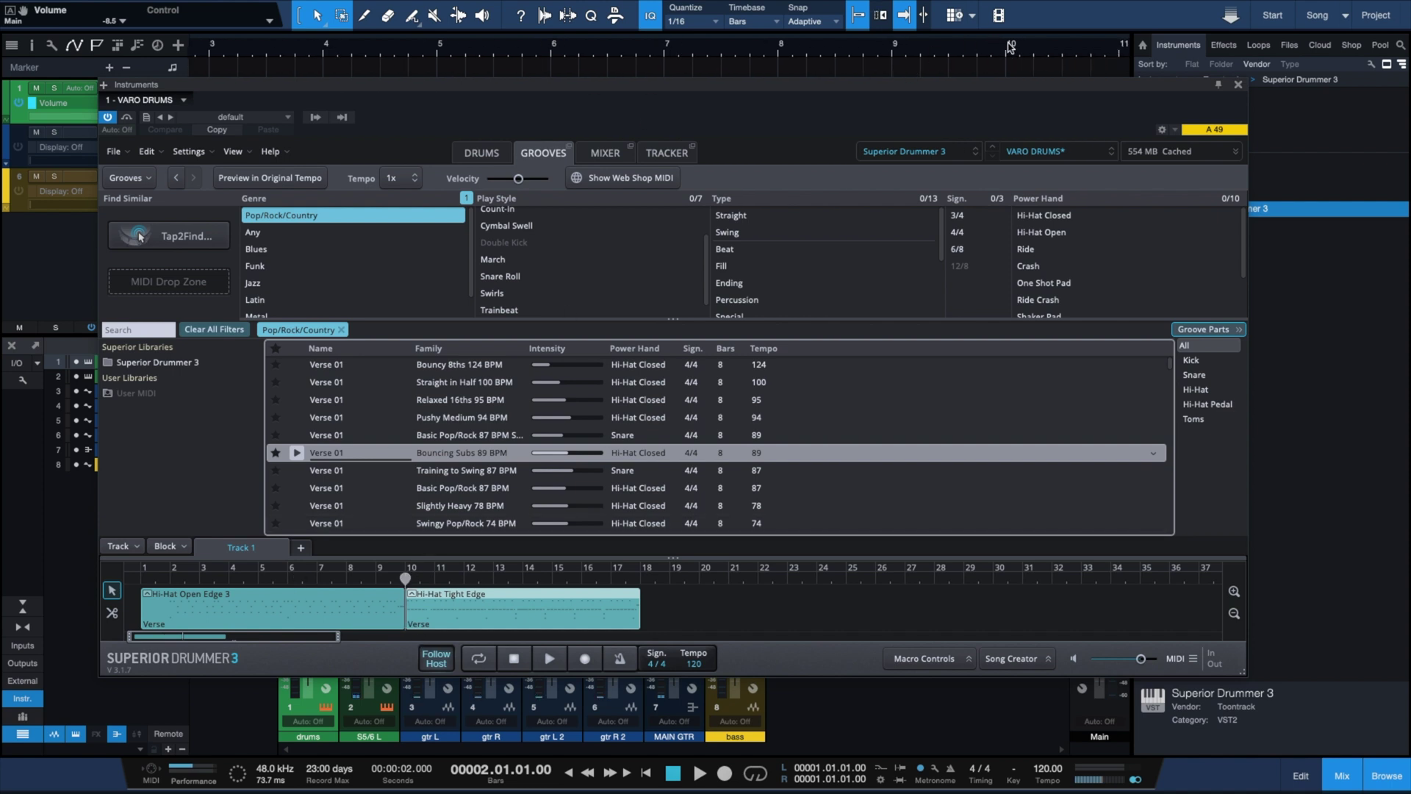
key(space)
Open the new groove block in the Grid Editor and move all its Kick notes to the Instrument 1 row
double_click(463, 599)
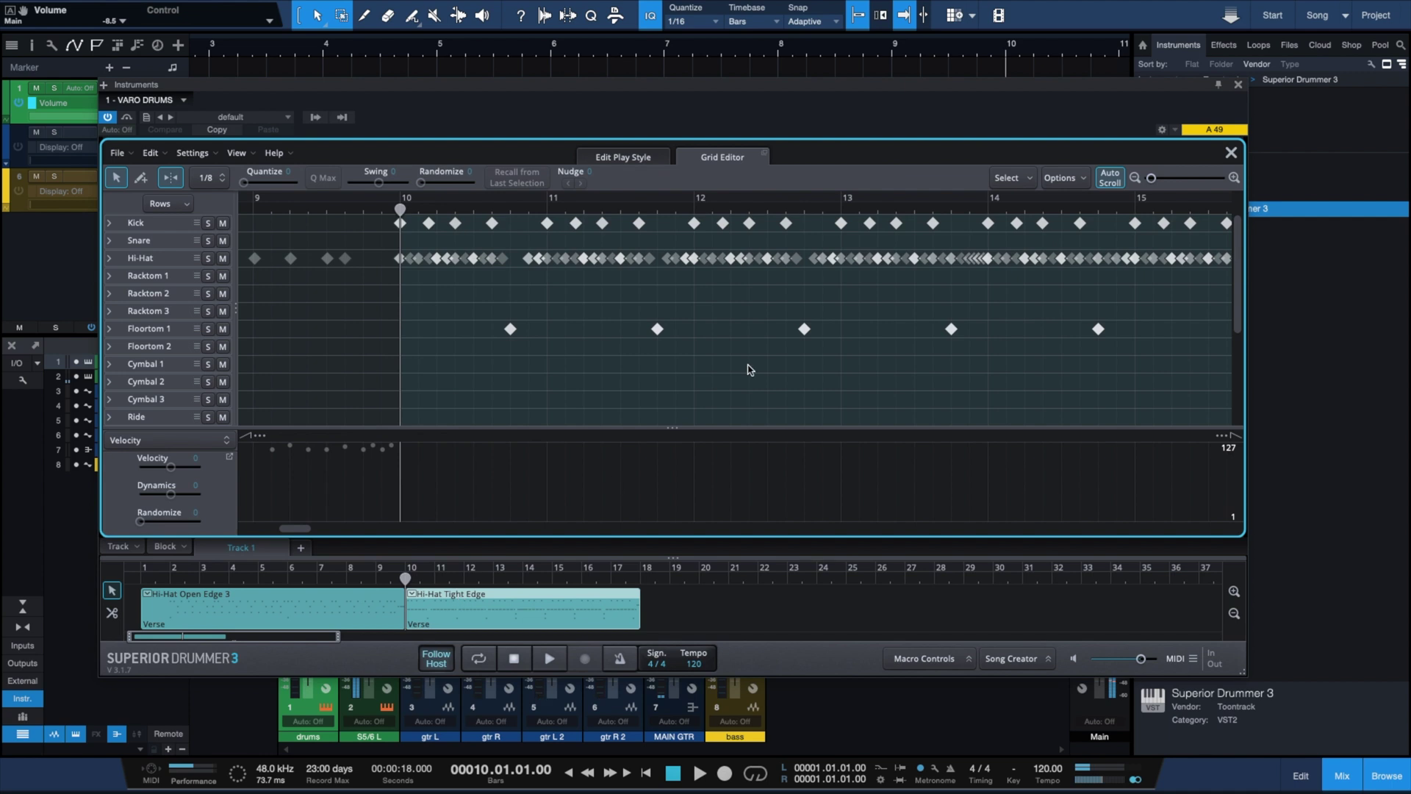
click(417, 224)
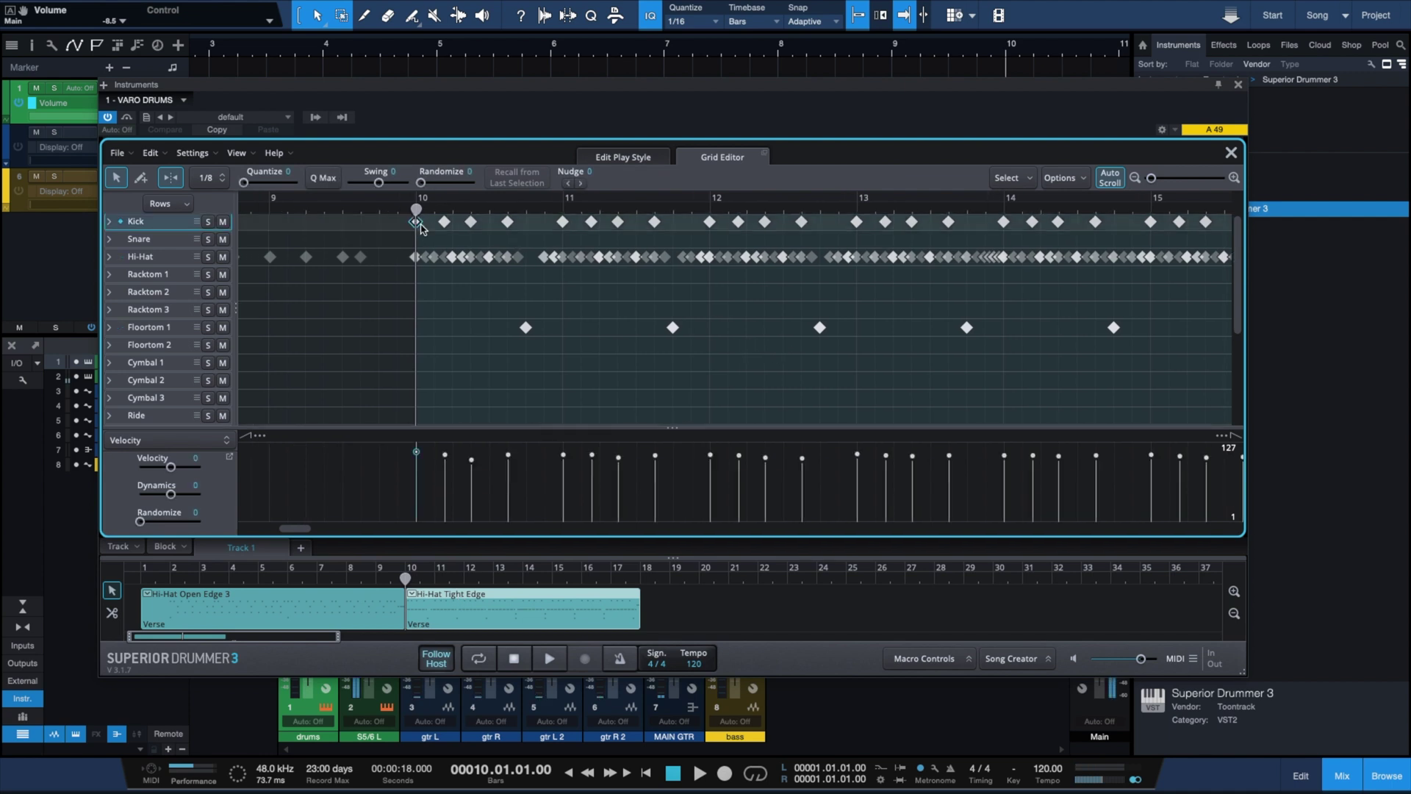
drag(544, 217, 444, 234)
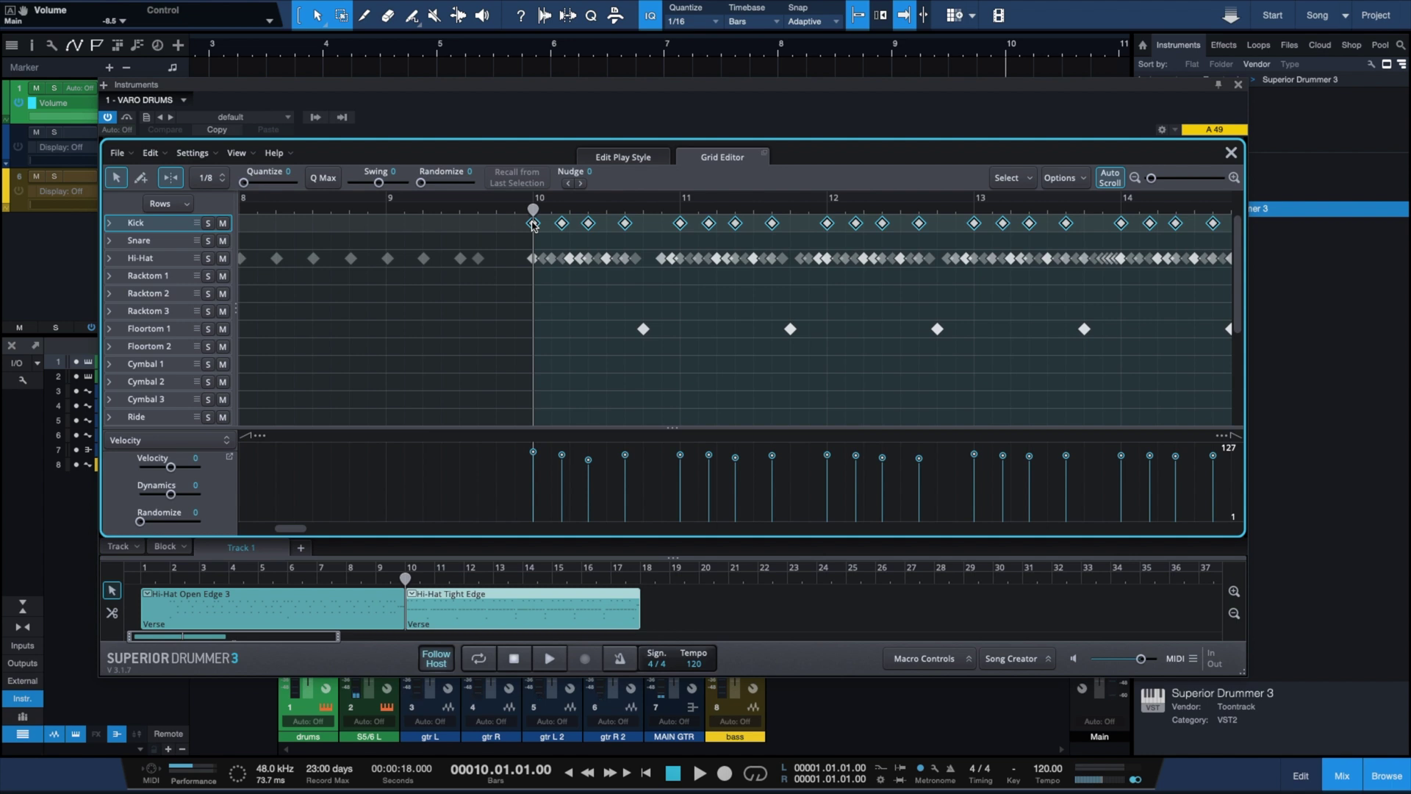
drag(534, 237, 554, 392)
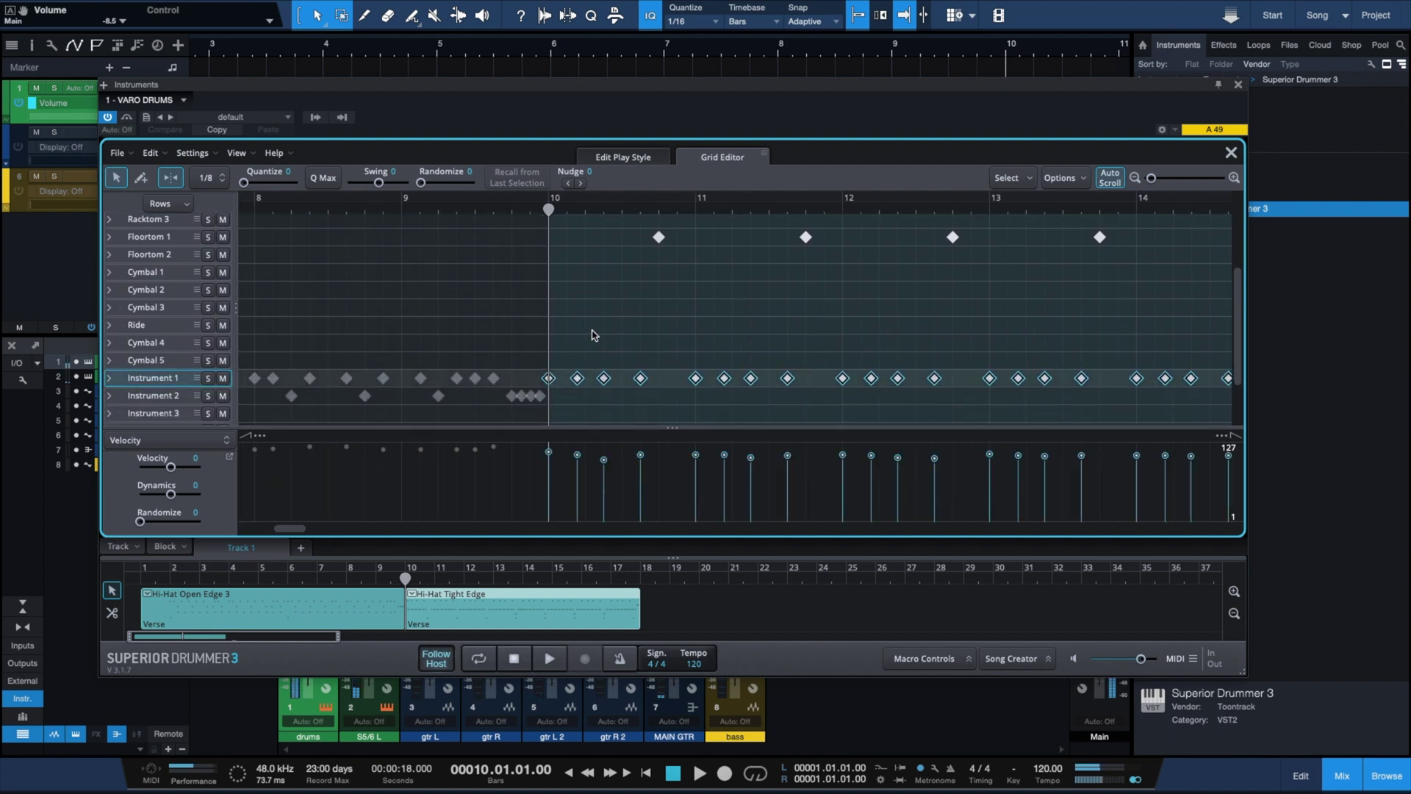
Move the two Snare notes at the end of the new groove block, just before bar 18, to a lower row
scroll(589, 329, up, 3)
scroll(698, 306, right, 5)
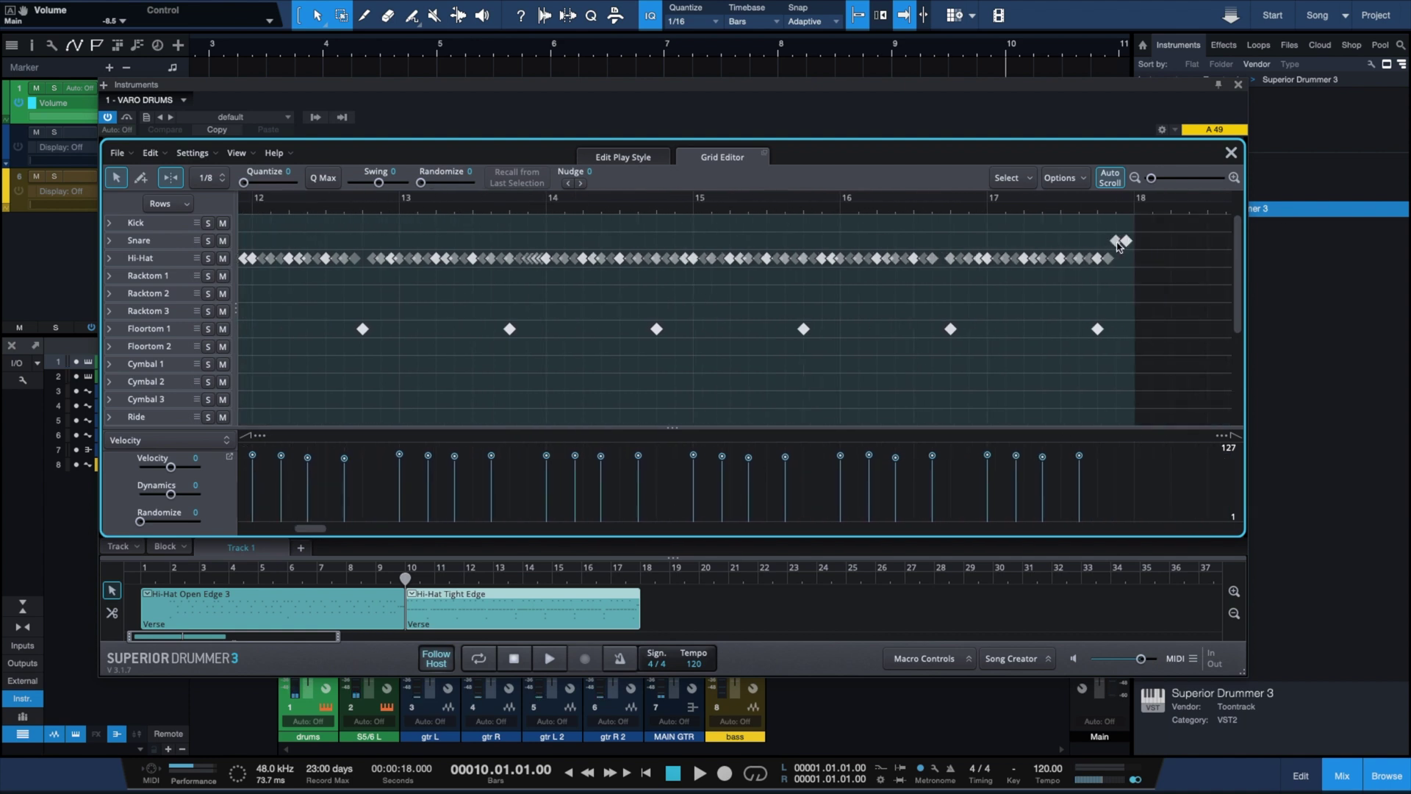
click(1119, 247)
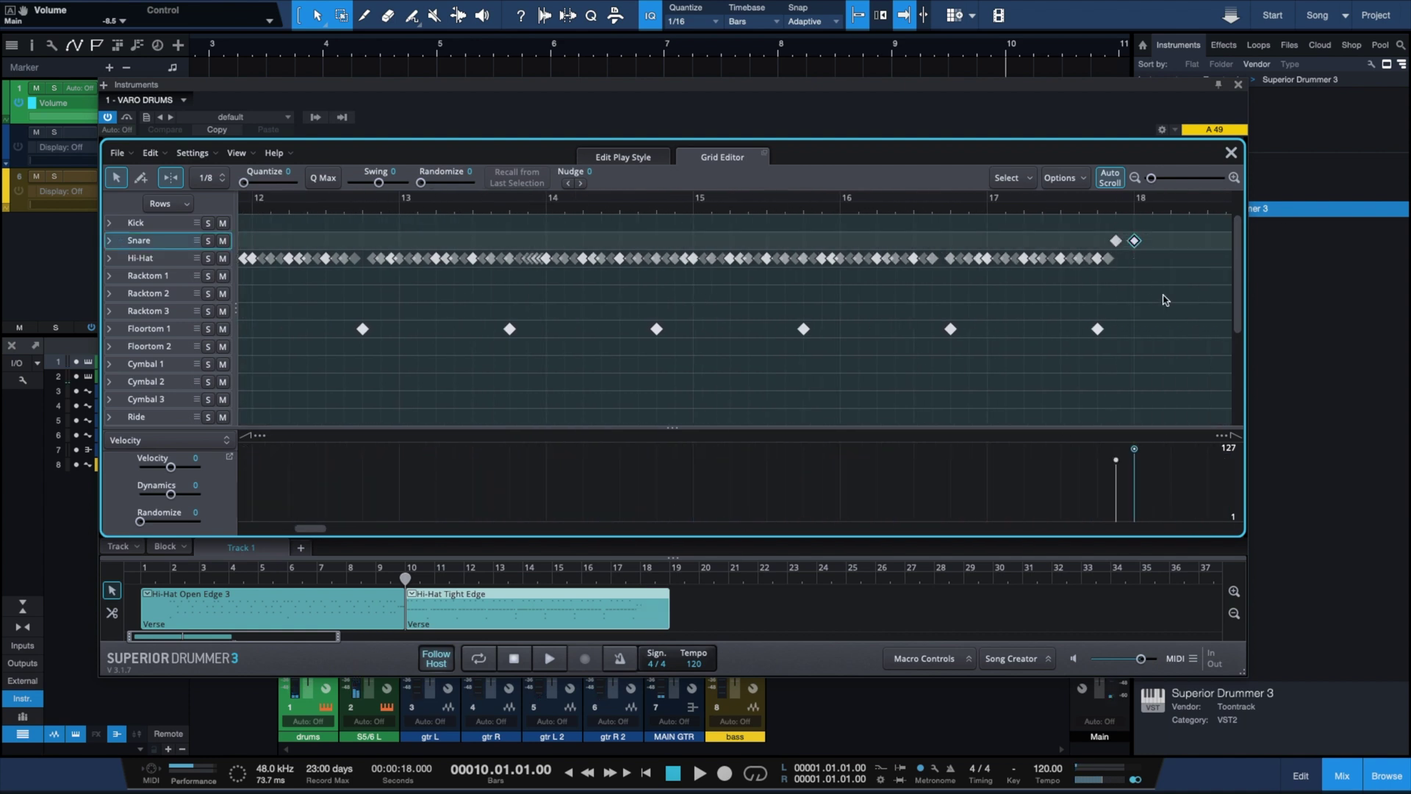
click(1115, 246)
drag(1115, 241, 1123, 328)
scroll(1129, 308, up, 2)
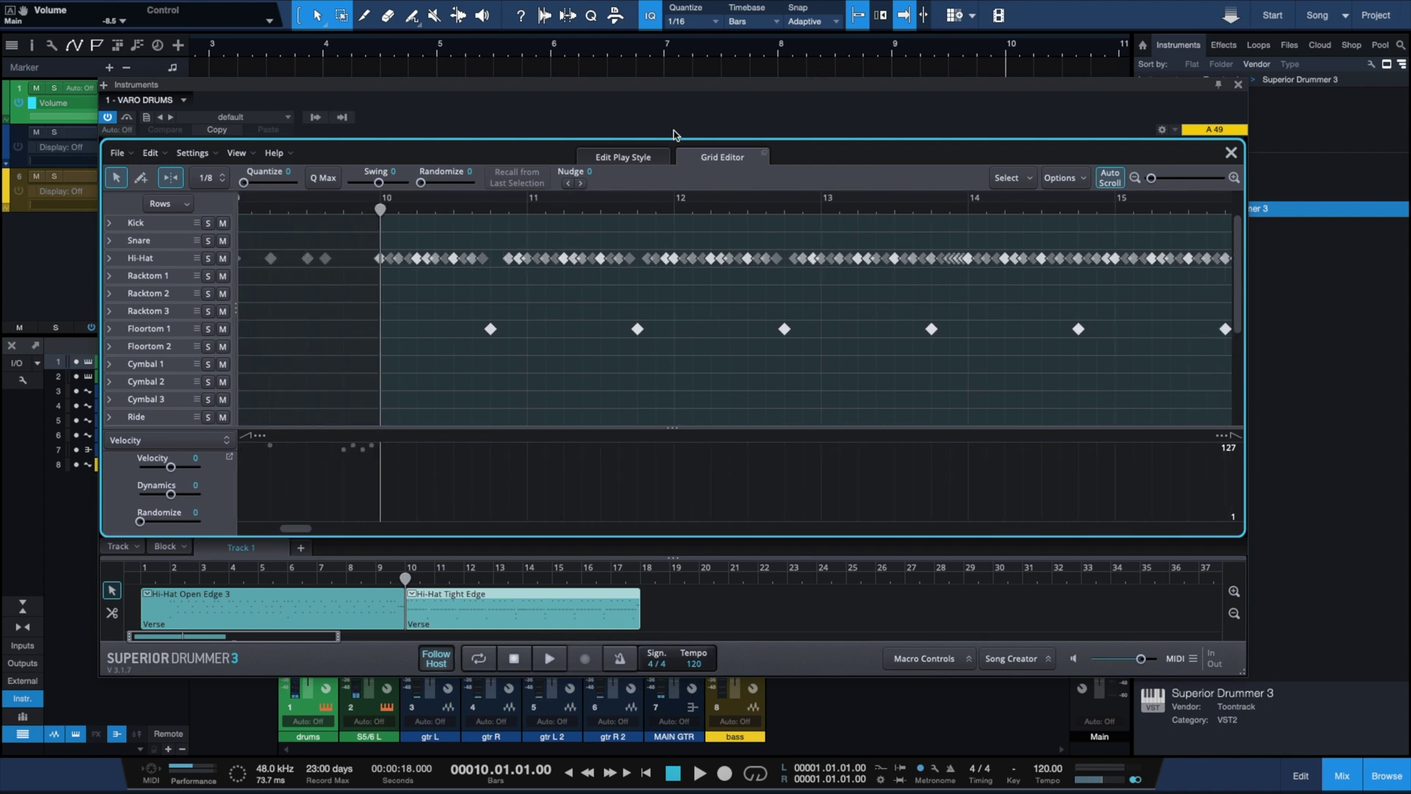
Play the edited groove from bar 10 to audition the moved notes
click(607, 327)
key(space)
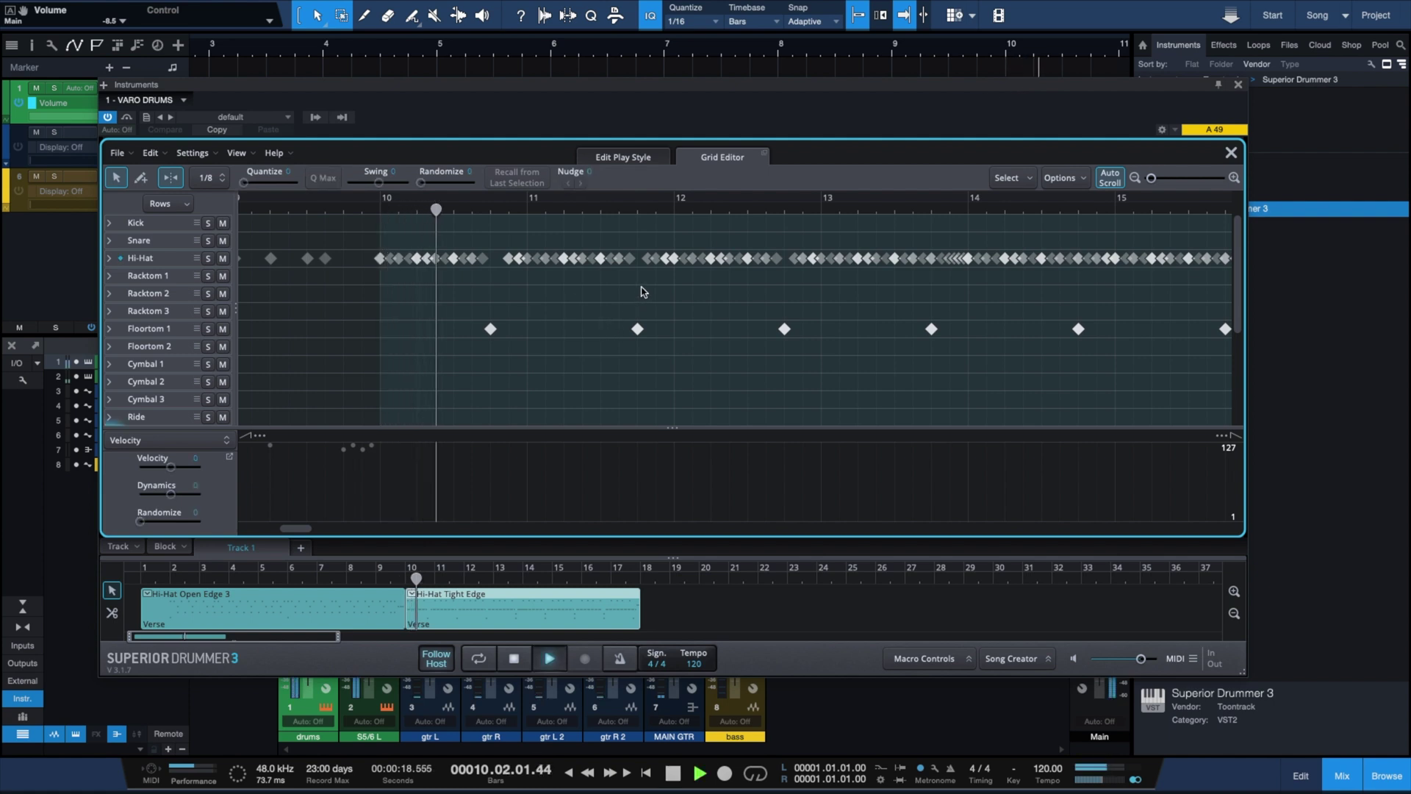
key(space)
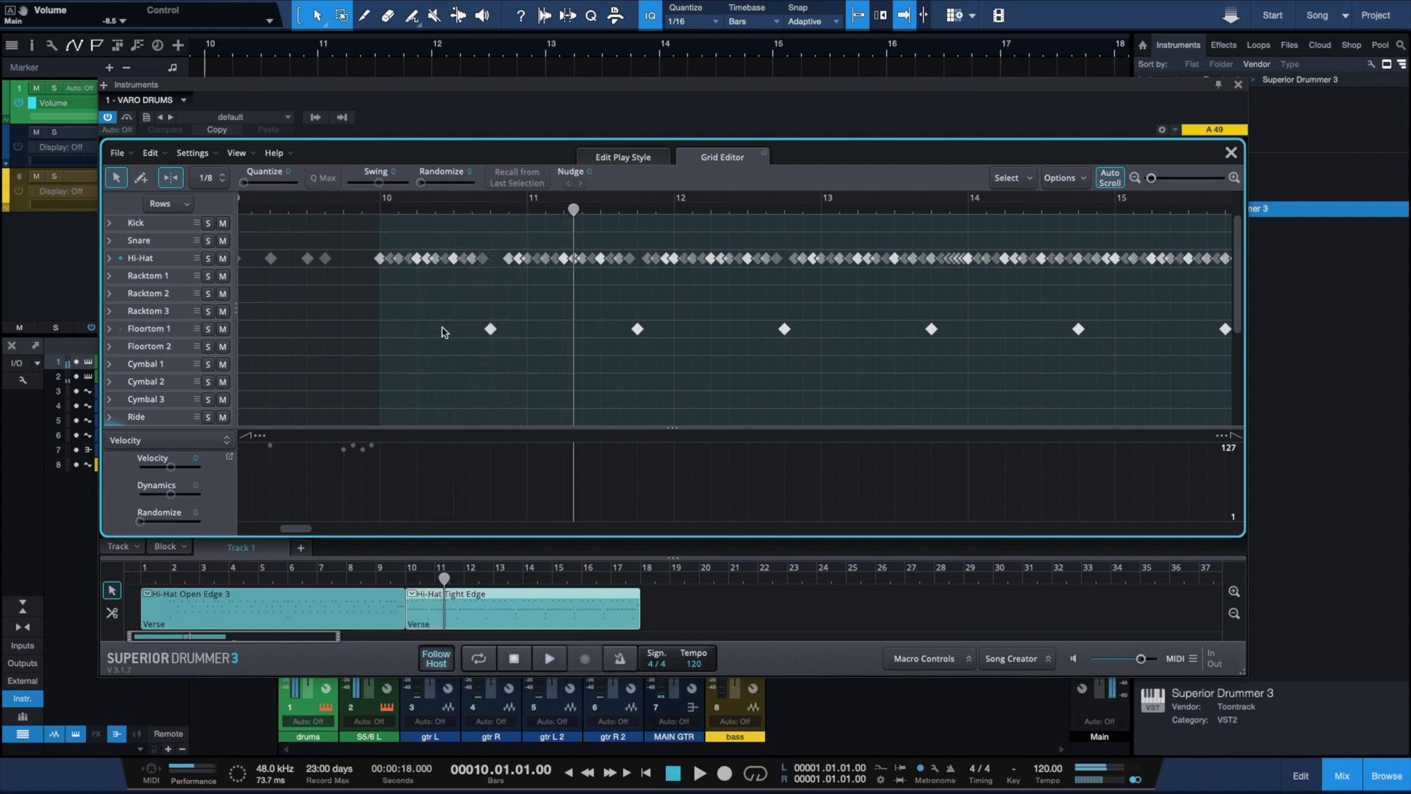
Select the Floortom 1 notes of the new groove block and move them to the Instrument 6 row
click(491, 329)
drag(435, 301, 1151, 359)
scroll(1100, 337, left, 6)
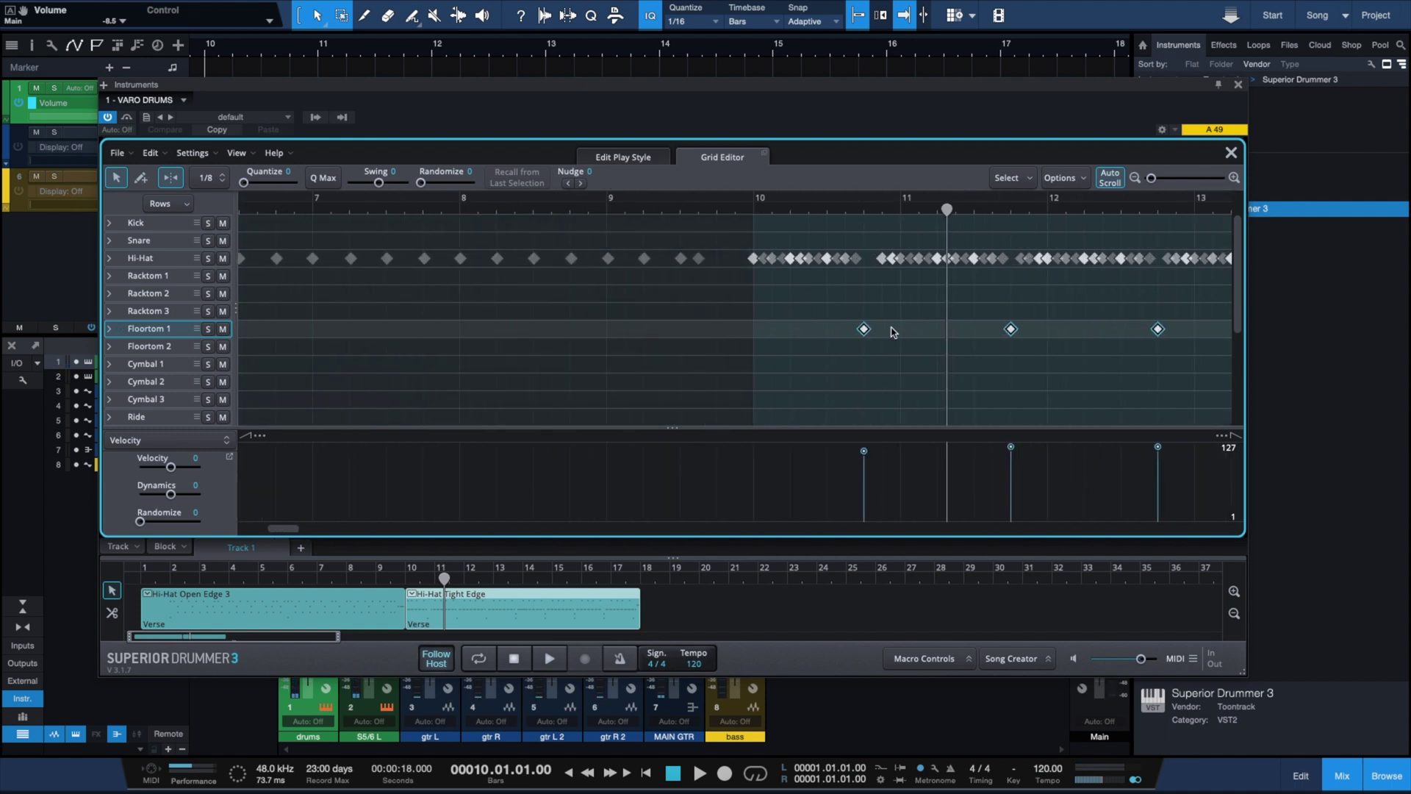
scroll(865, 332, down, 3)
drag(863, 331, 864, 404)
Play the new groove with its Instrument 6 notes, and play the first groove block from bar 2
key(space)
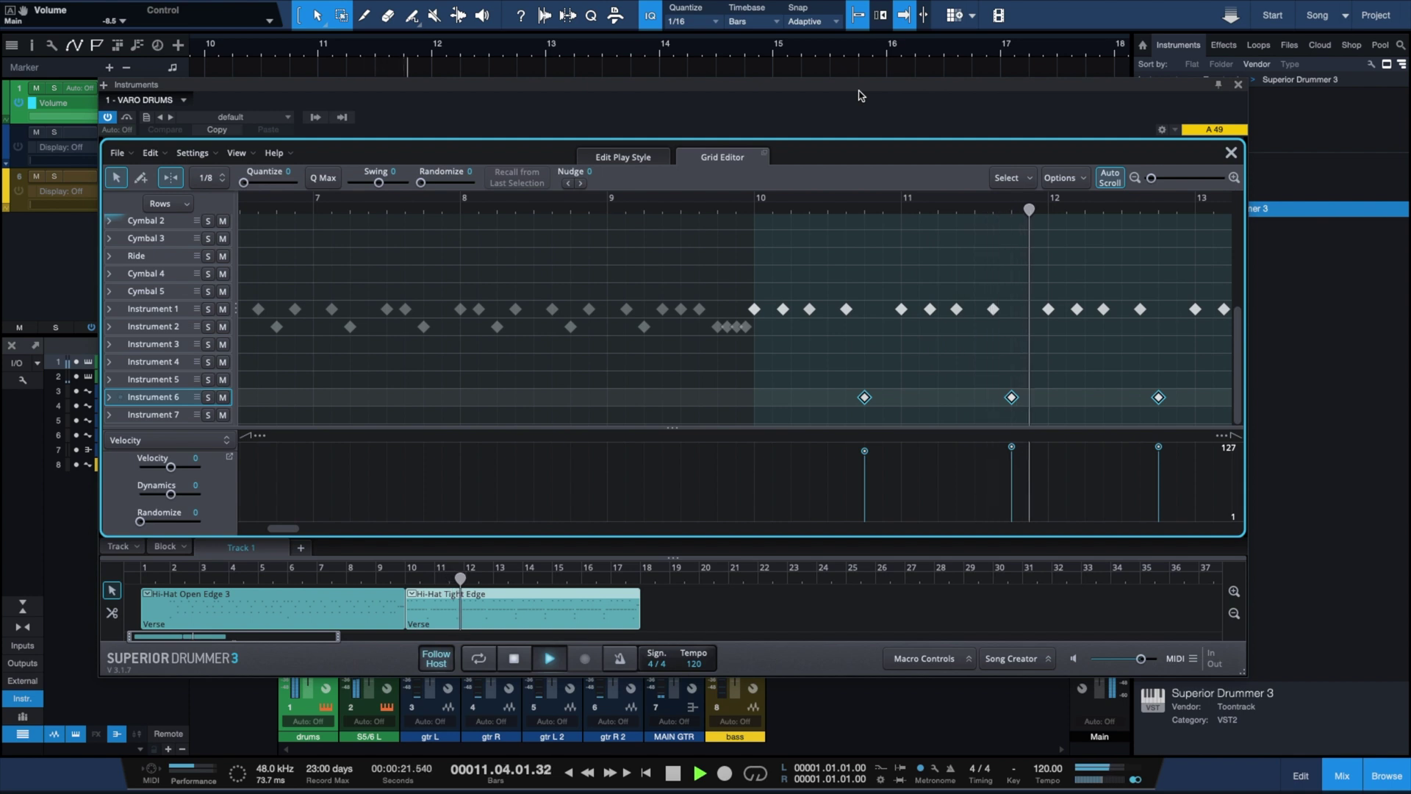
key(space)
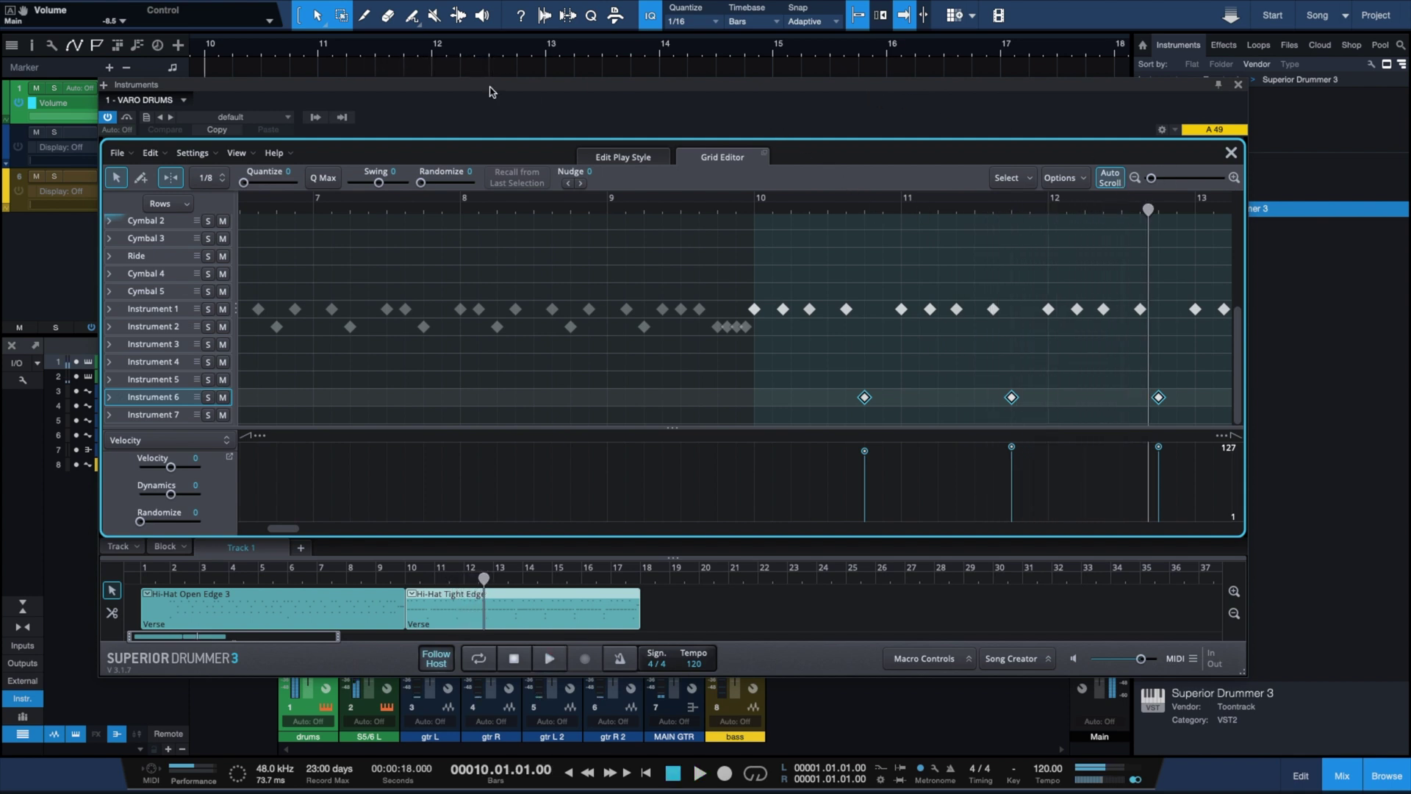
click(306, 50)
key(space)
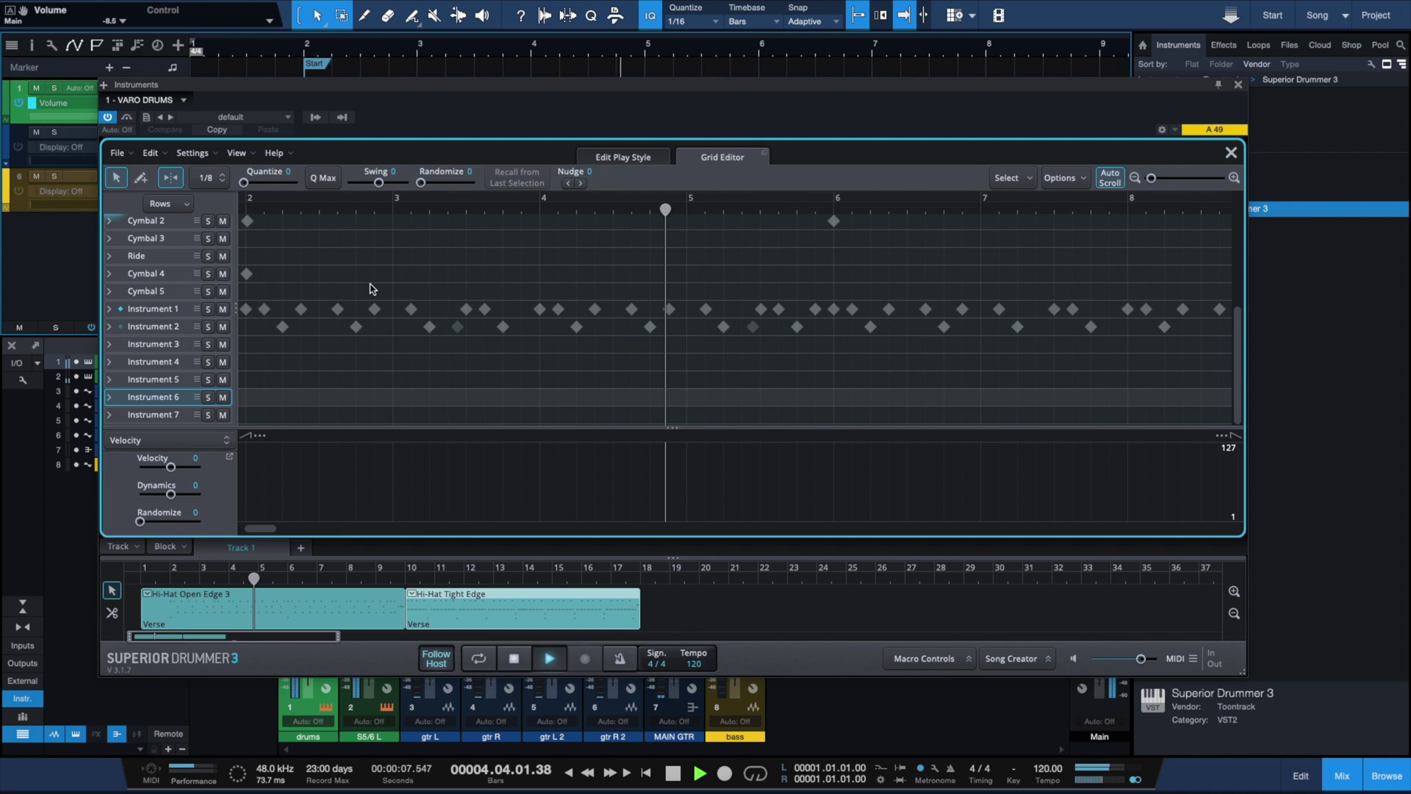
key(space)
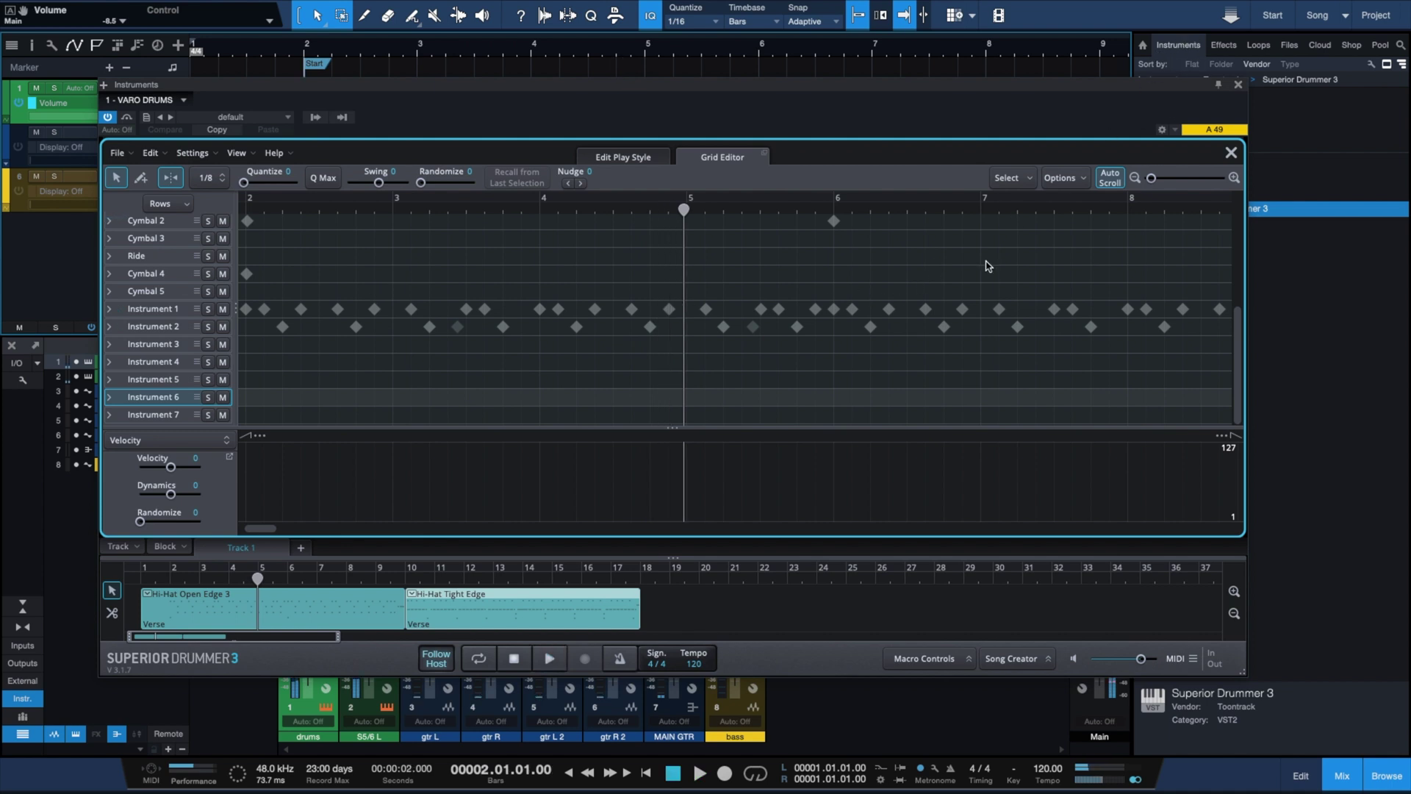
Close the Grid Editor and examine the Superior Drummer mixer's output routing, selecting channels X-User Mic1 to X-User Mic7
click(1231, 152)
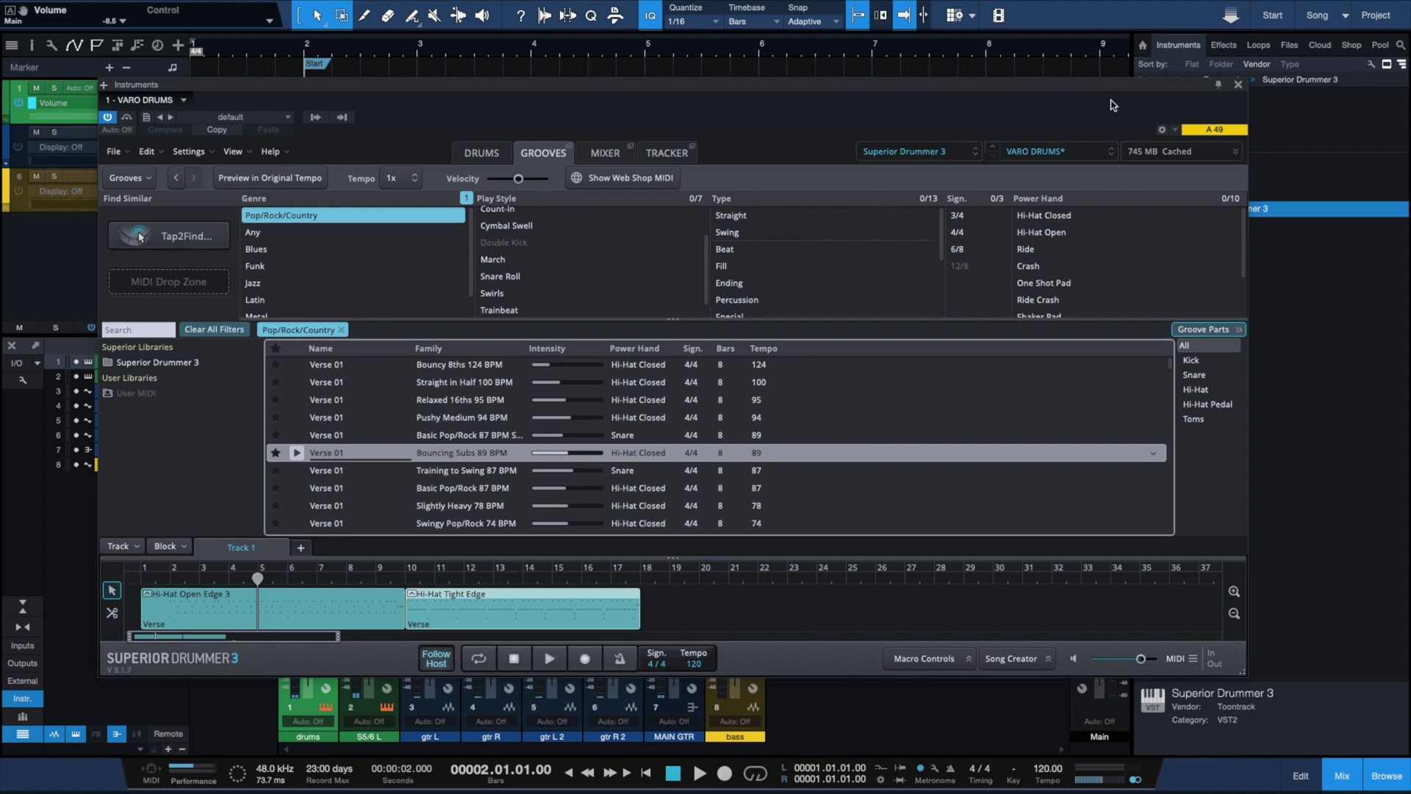
click(602, 153)
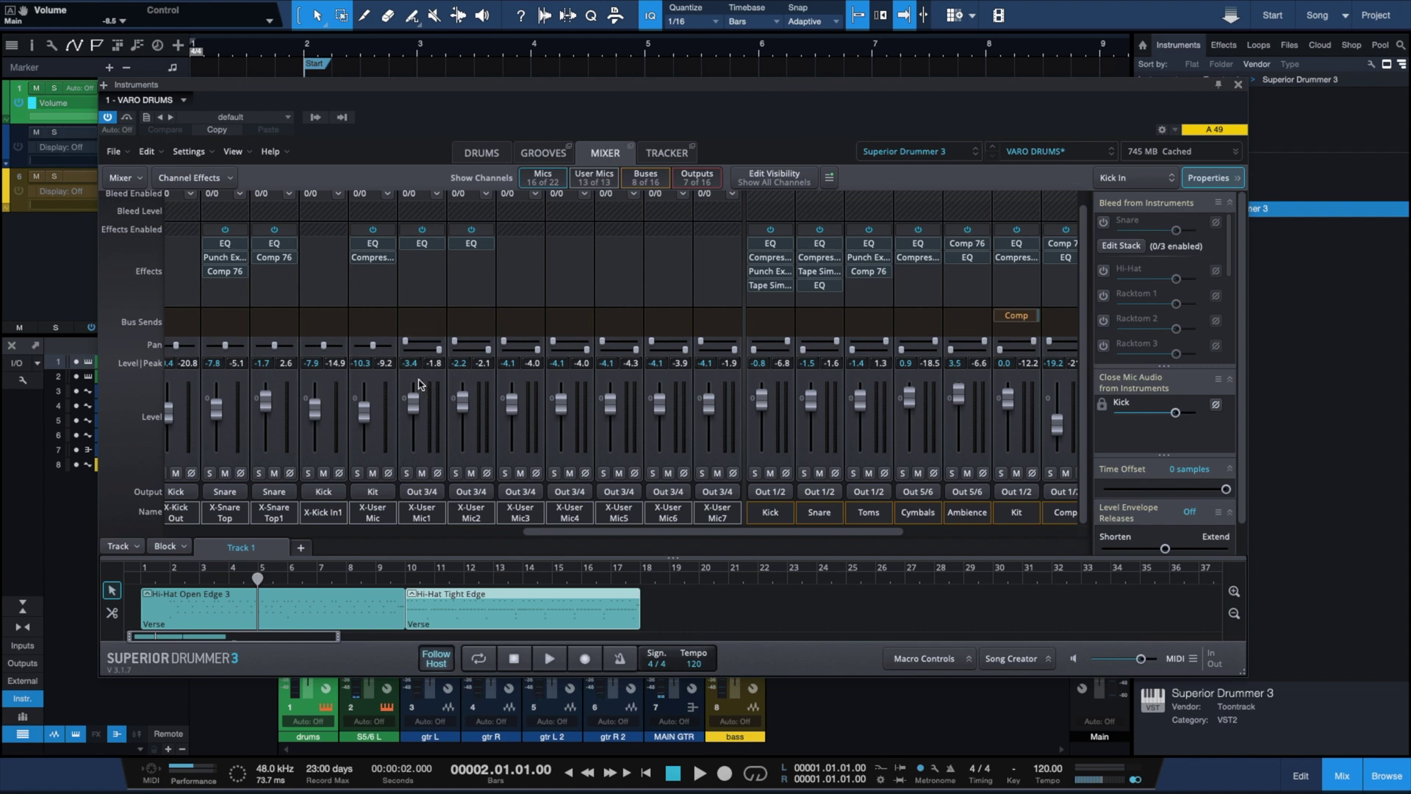
click(720, 378)
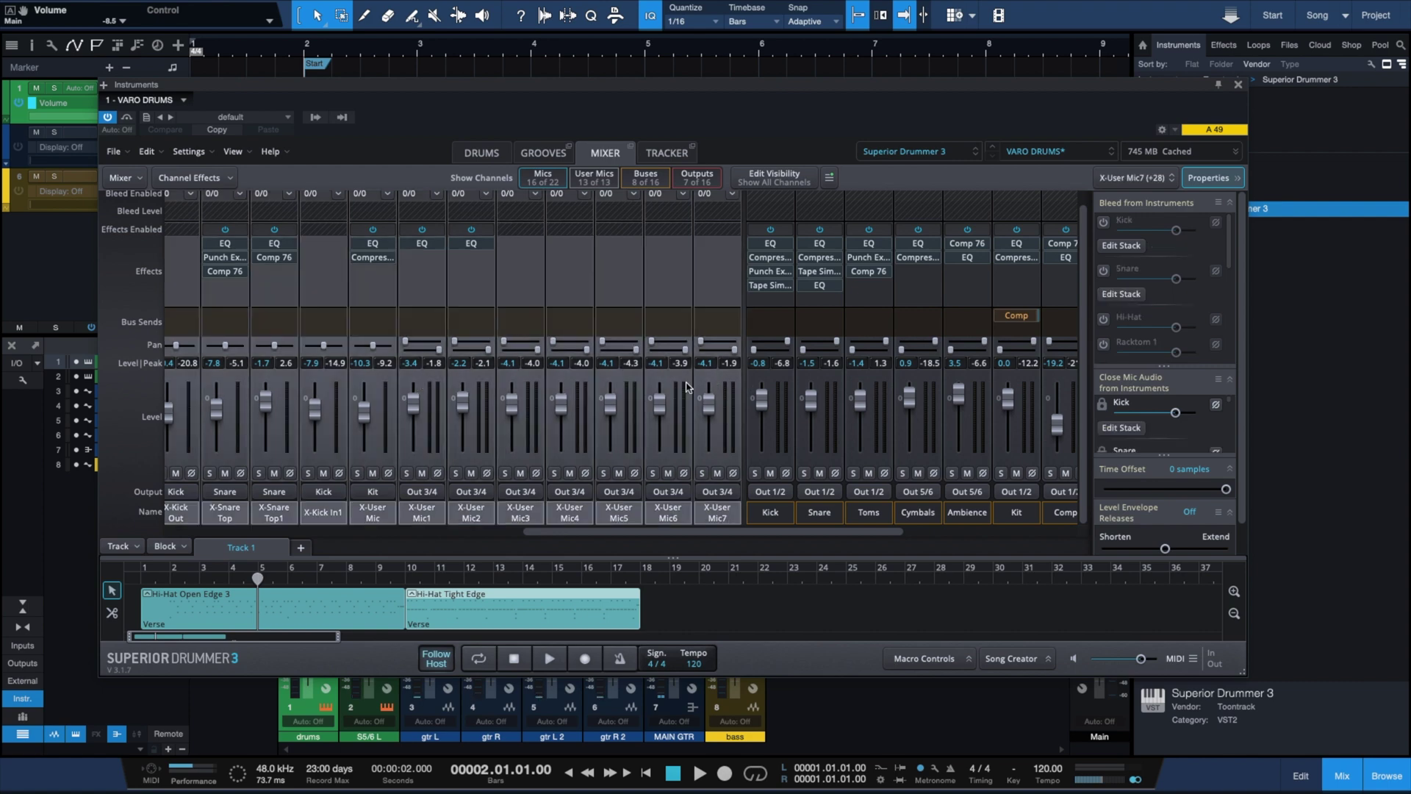
click(428, 457)
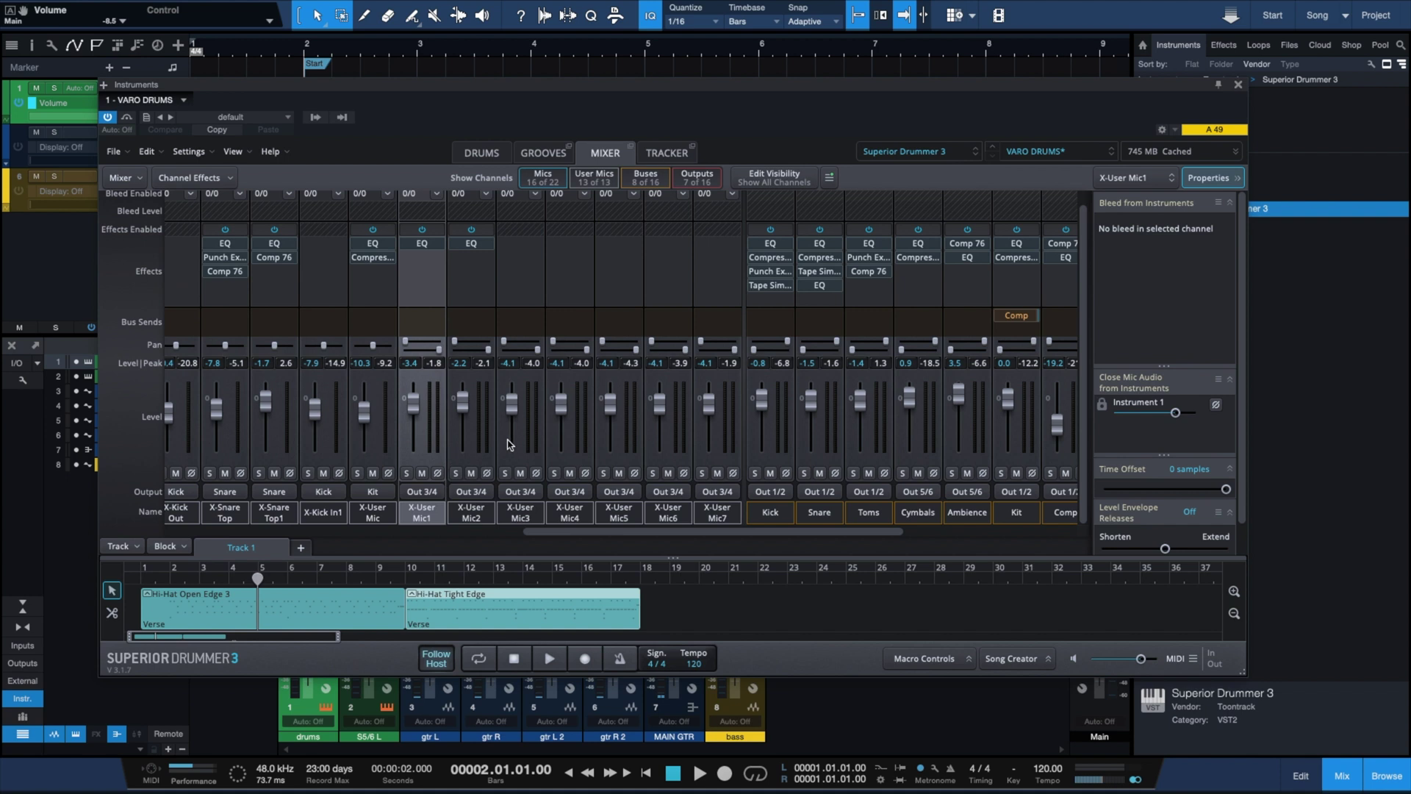
shift+click(724, 467)
scroll(755, 439, right, 1)
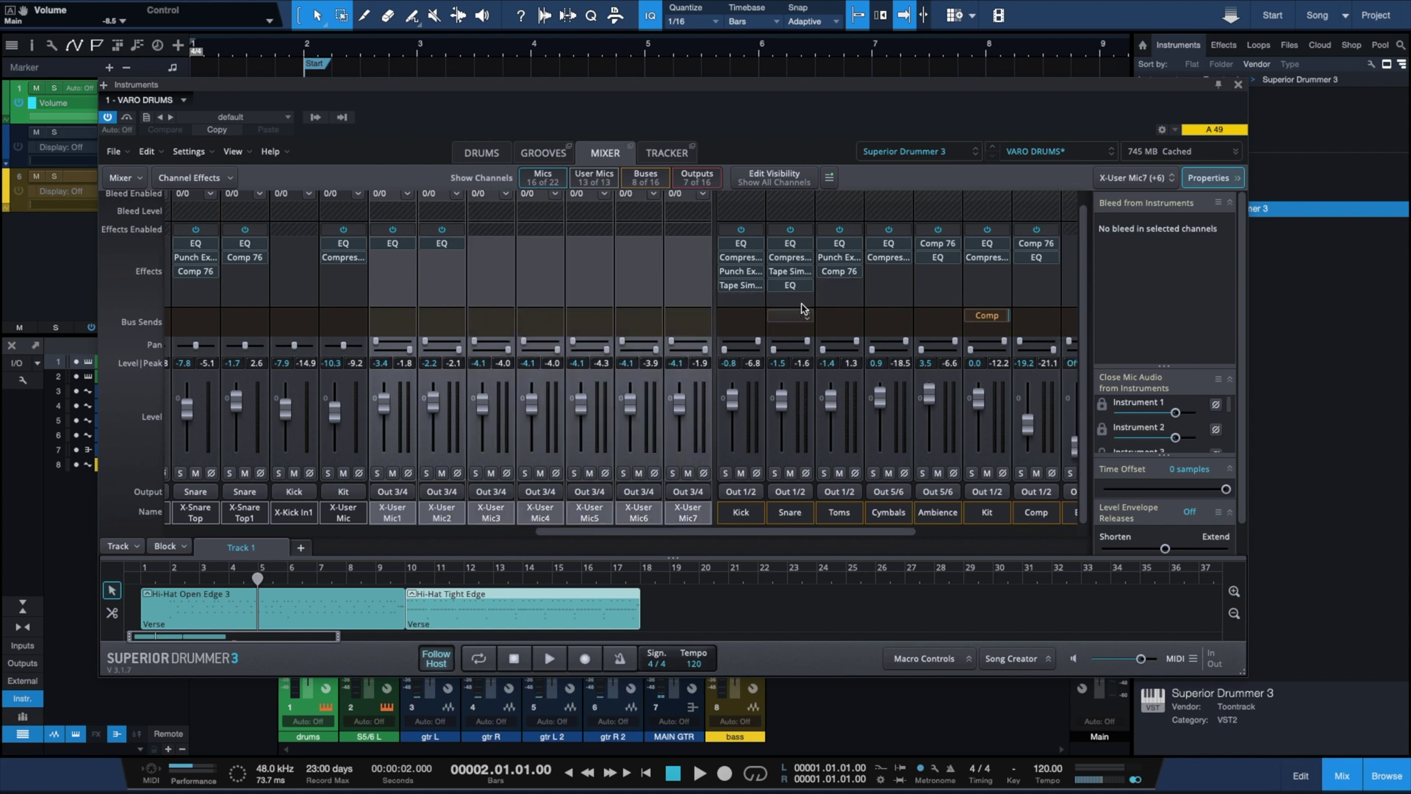
scroll(743, 363, right, 1)
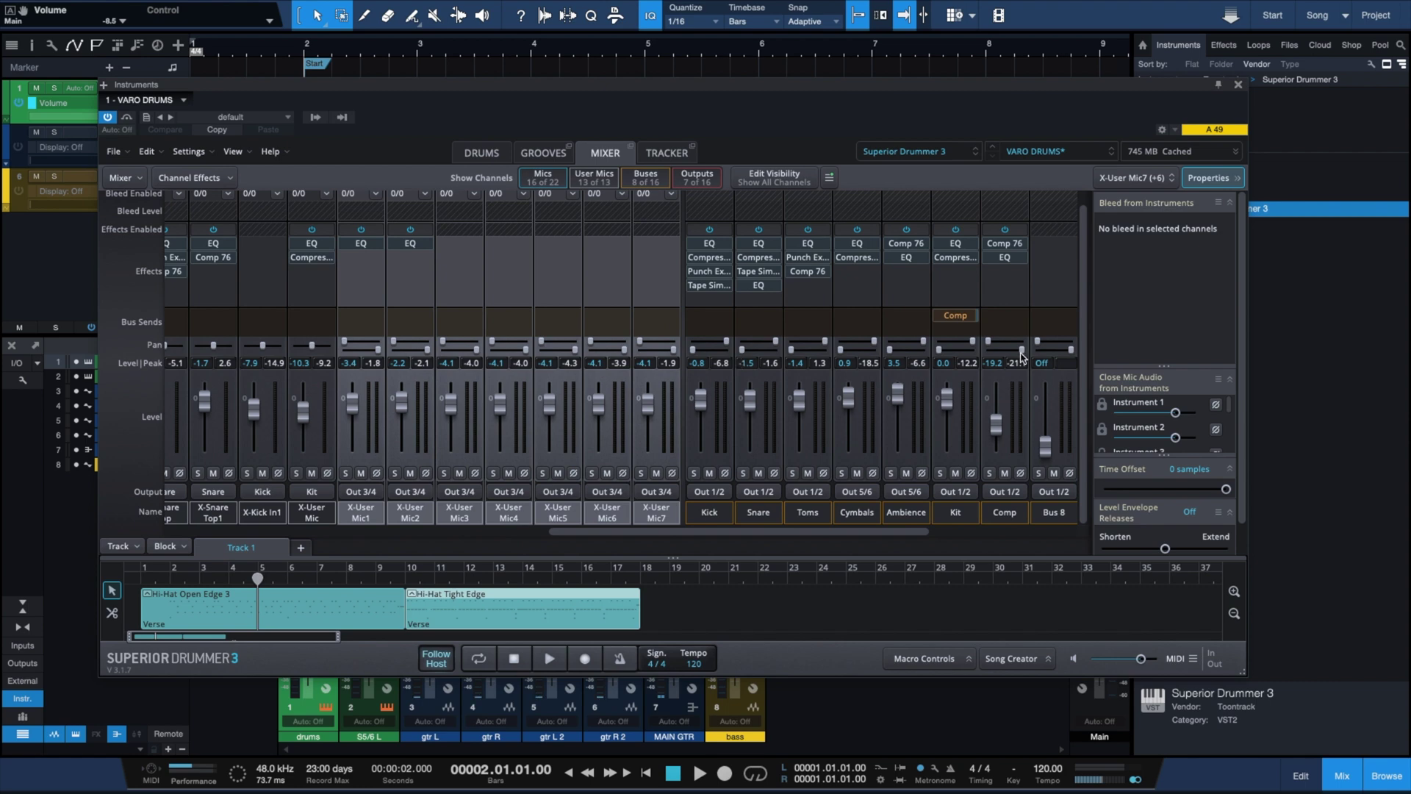
scroll(1021, 357, right, 7)
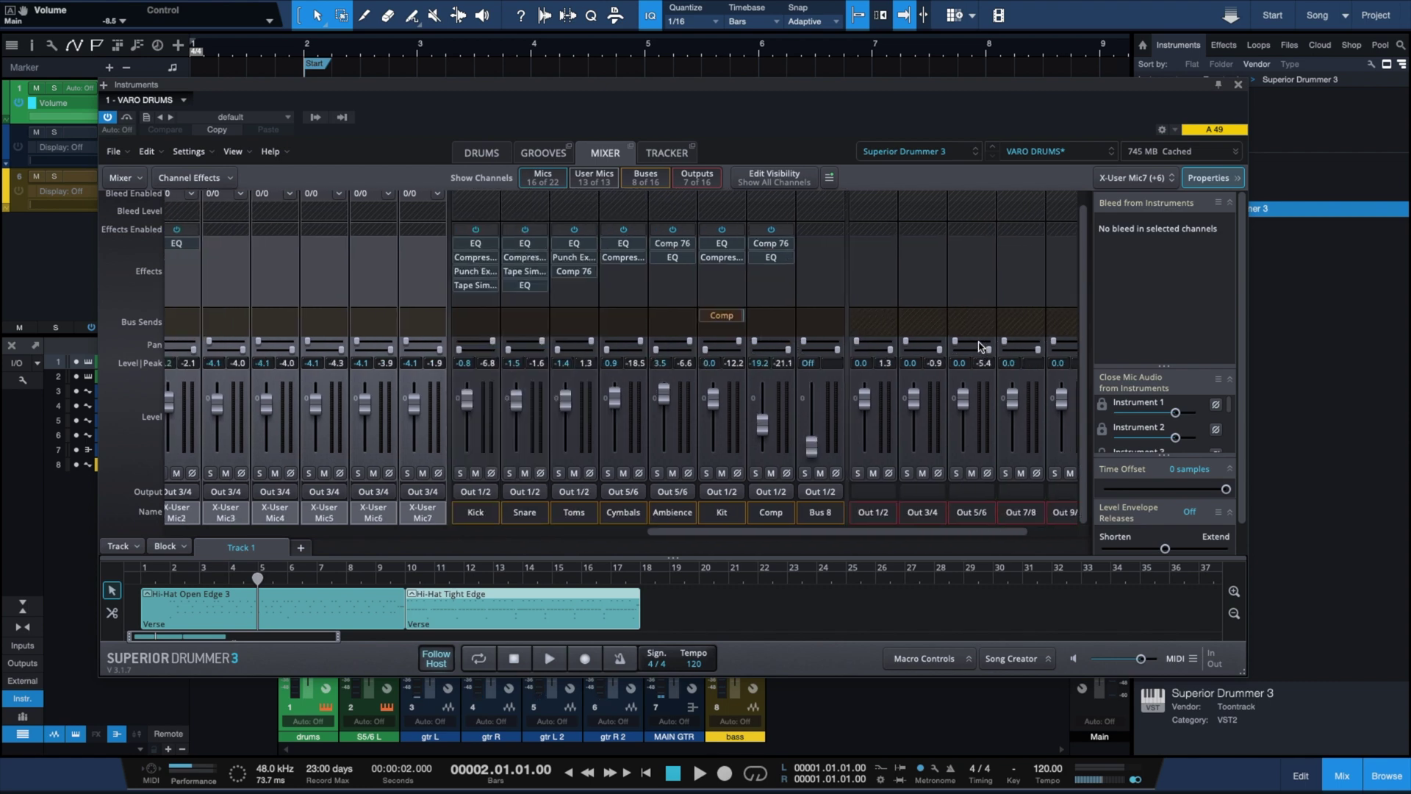
scroll(978, 346, left, 20)
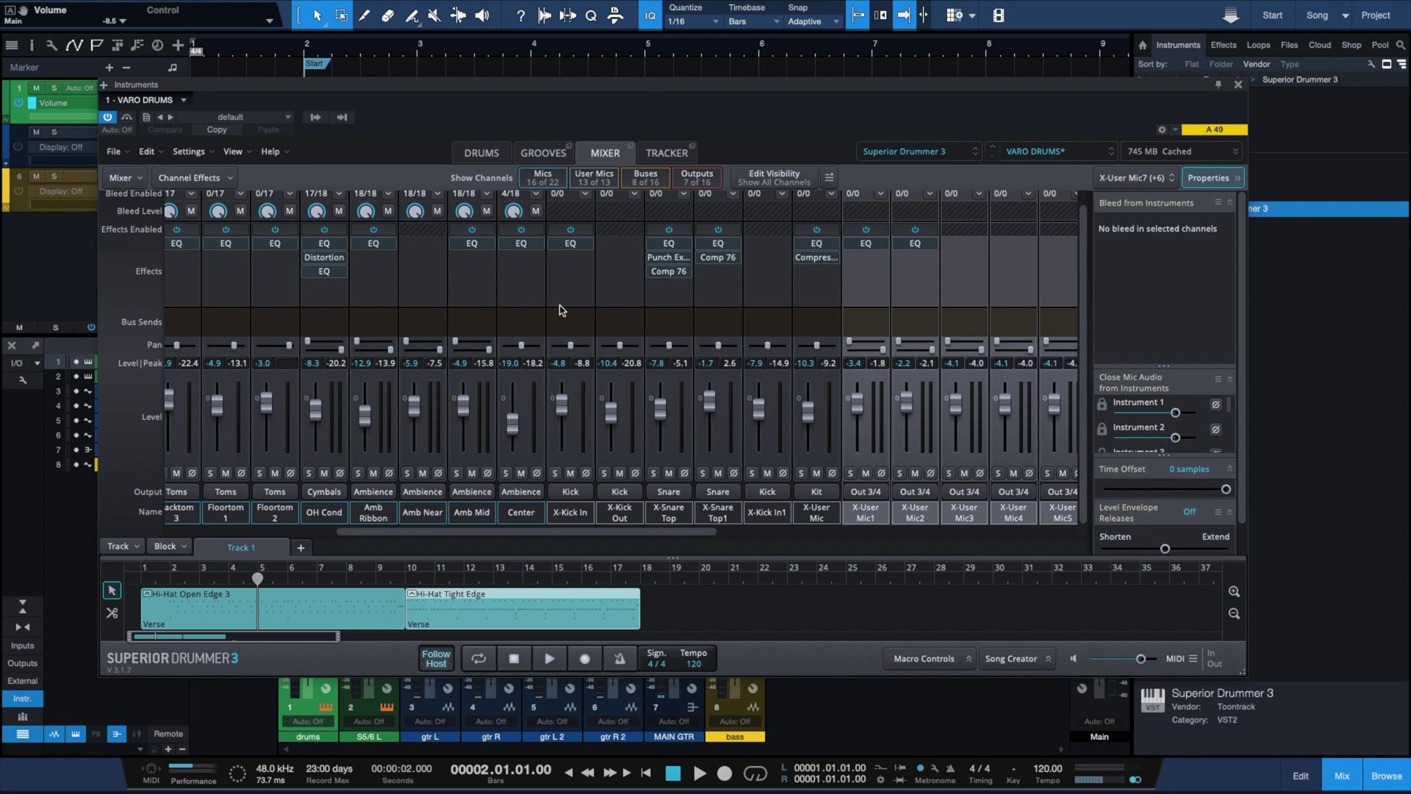
Open the Hi-Hat Tight Edge block in the Grid Editor to check its Hi-Hat row, and close the editor
double_click(456, 617)
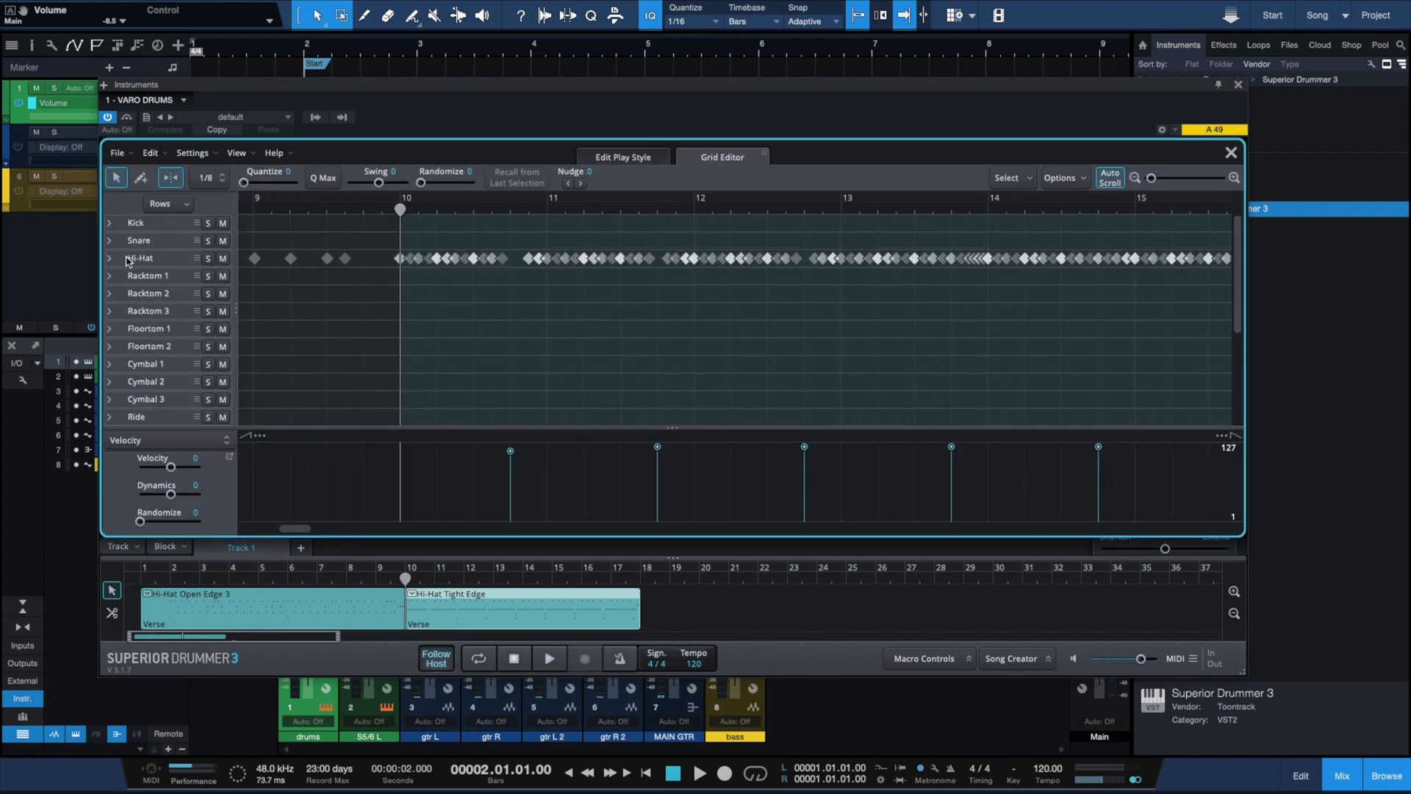
click(143, 259)
click(1231, 152)
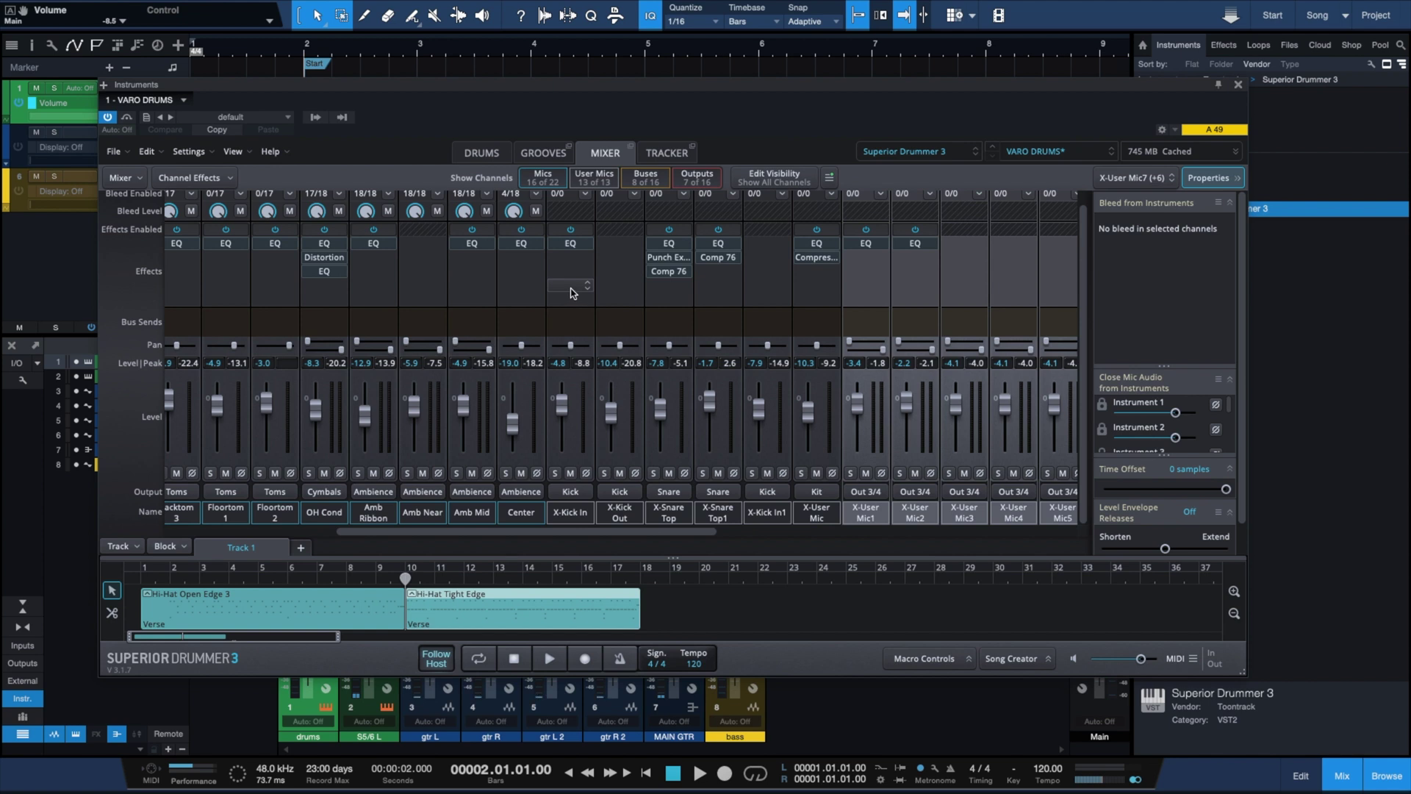
Play the song from bar 2 and examine the levels of the Hi-Hat, OH Cond and ambience mic channels
scroll(572, 293, left, 2)
key(space)
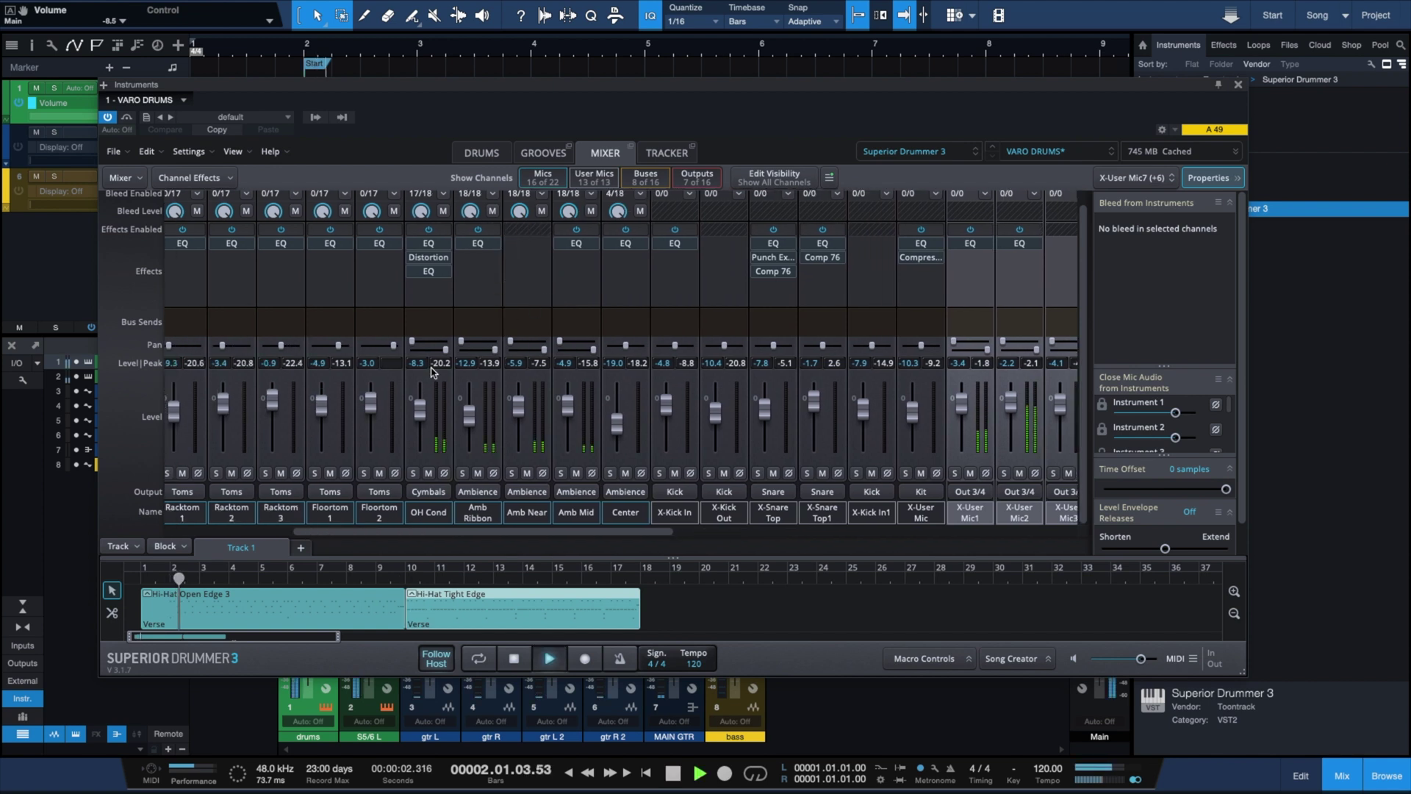
scroll(404, 323, left, 5)
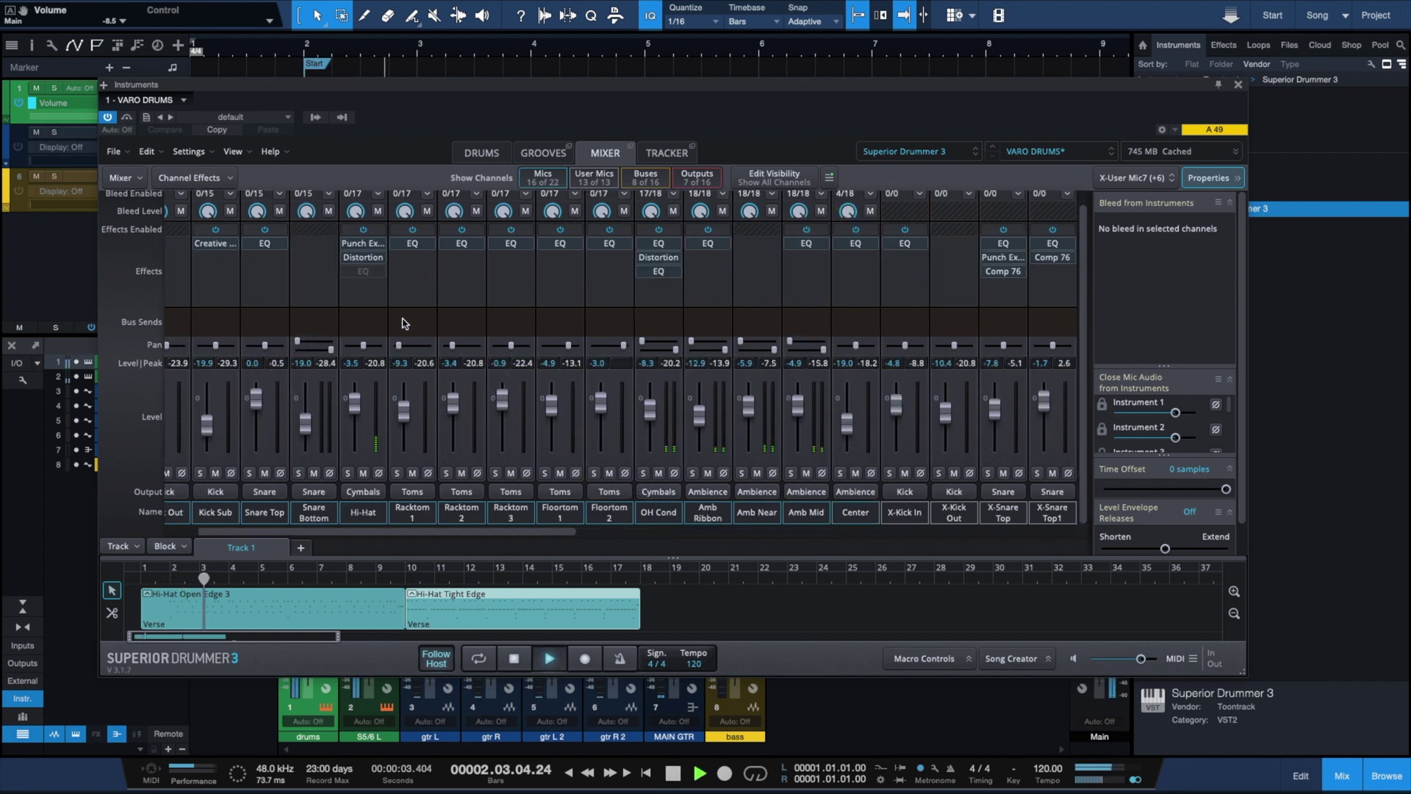
scroll(404, 323, left, 2)
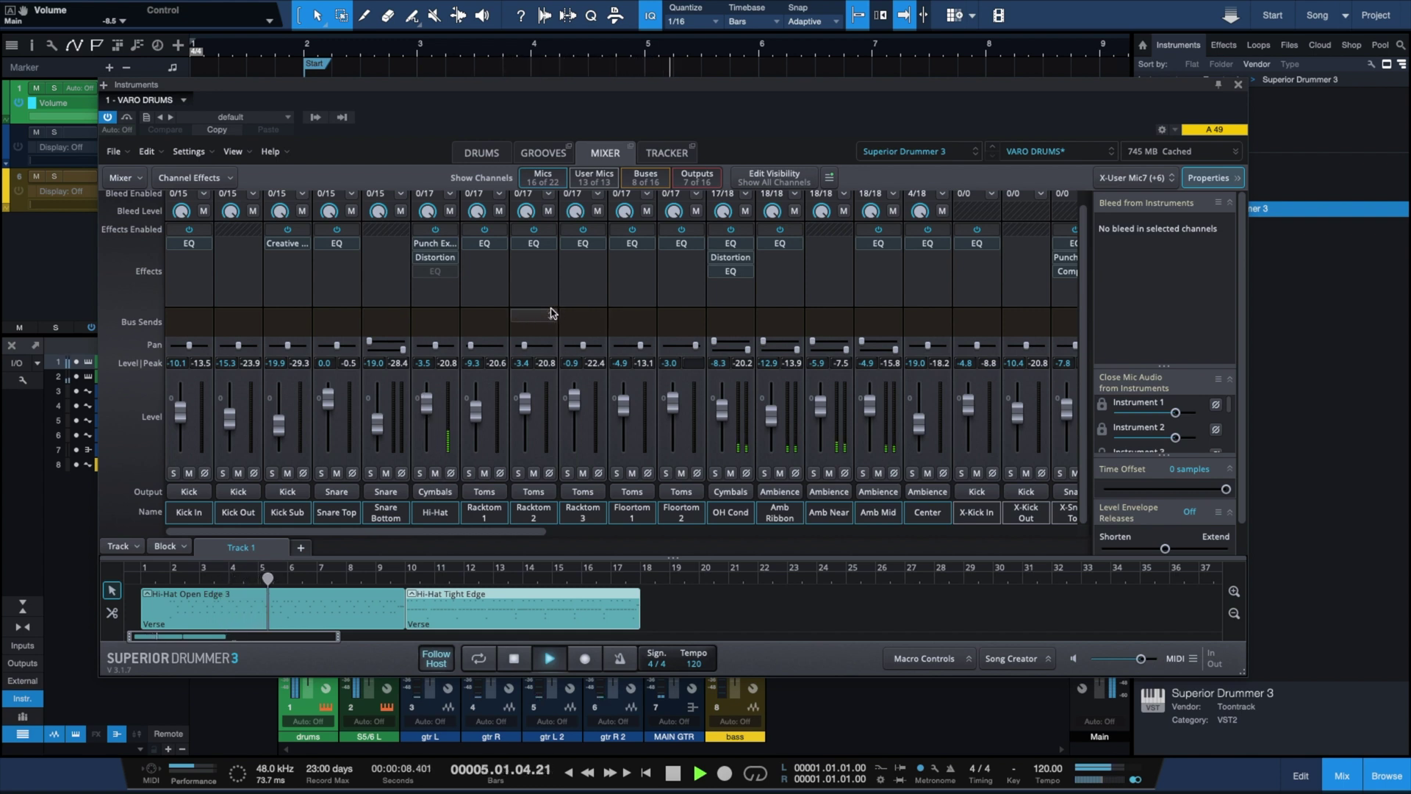
scroll(521, 300, right, 4)
key(space)
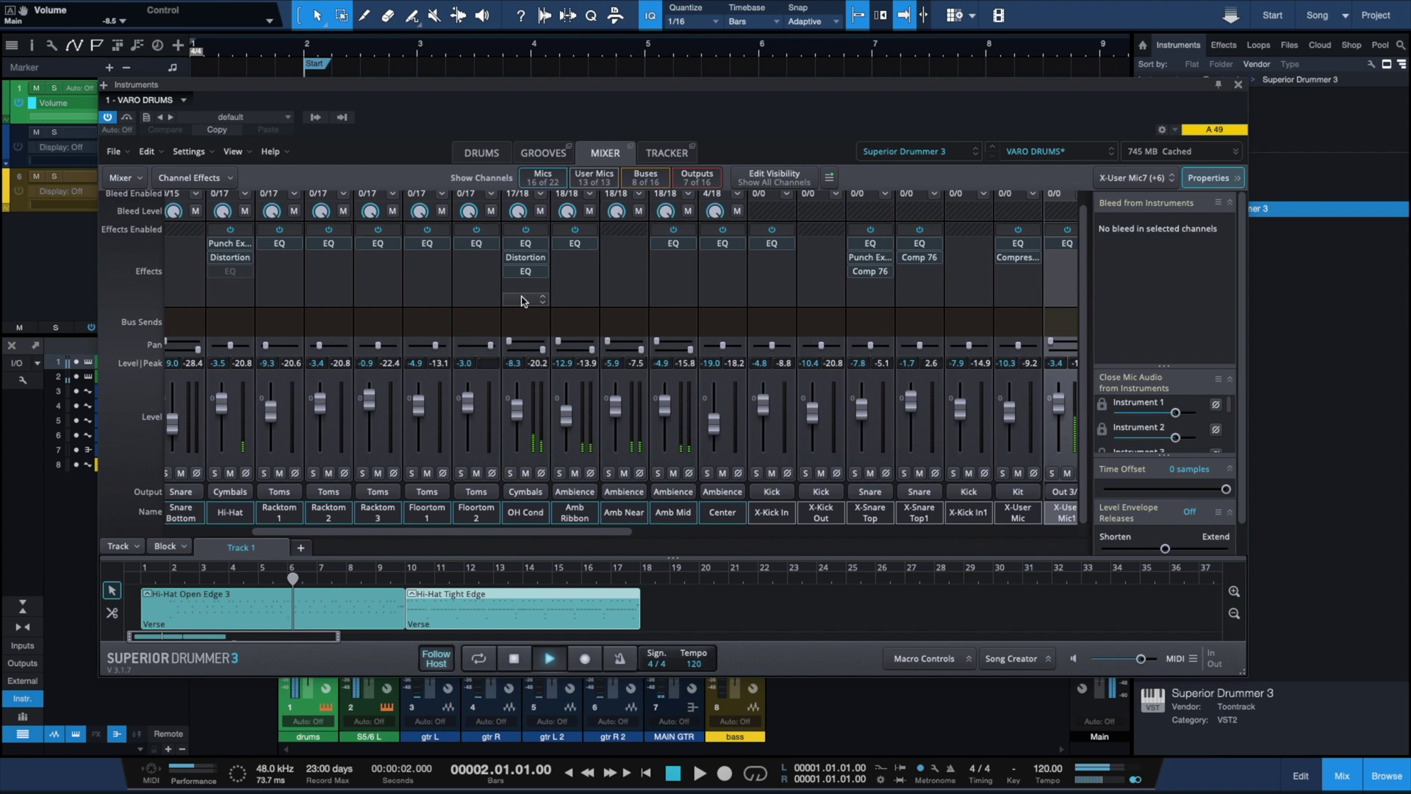
Select the Cymbals and Ambience buses to check their output routing, and close the Superior Drummer window
scroll(529, 300, right, 15)
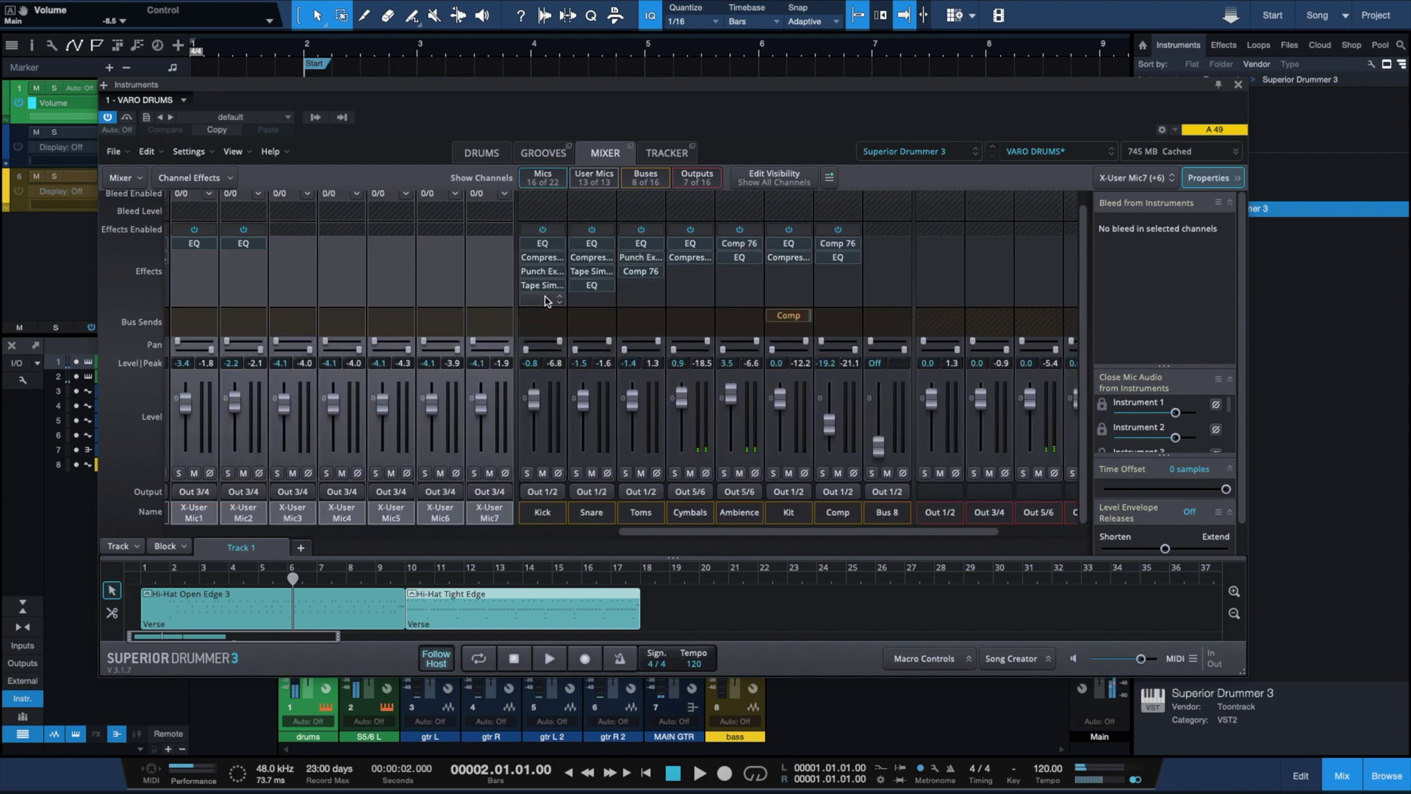
click(691, 452)
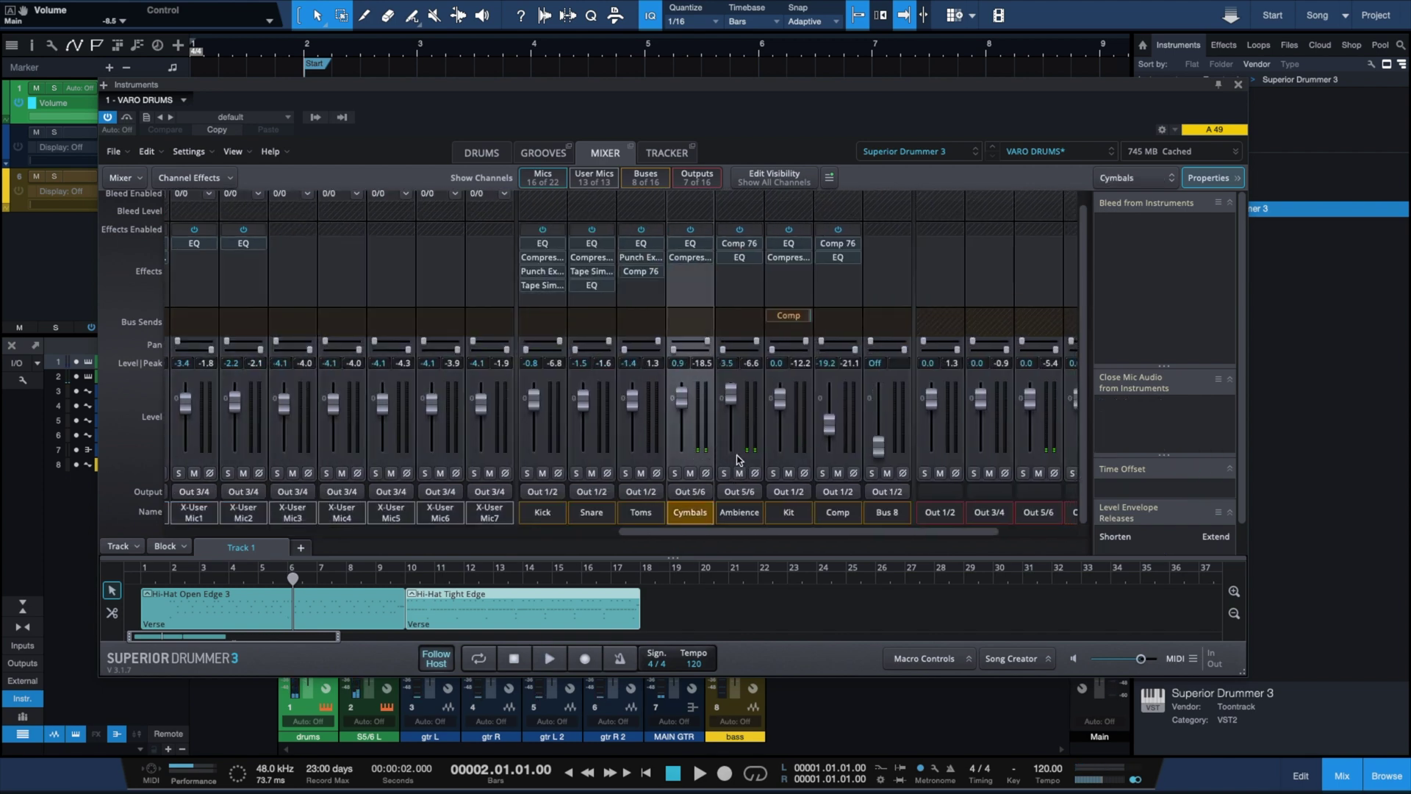
ctrl+click(740, 460)
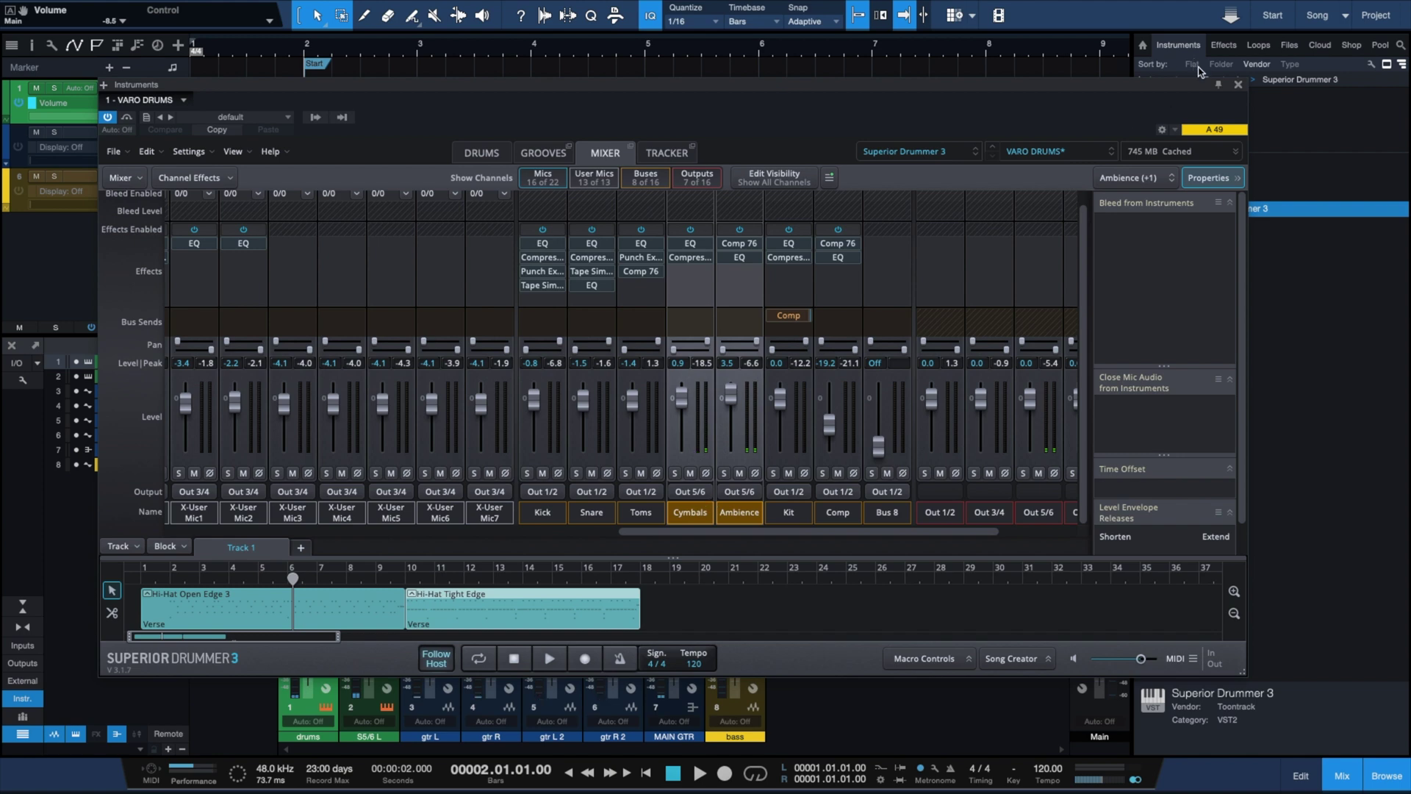
click(1239, 85)
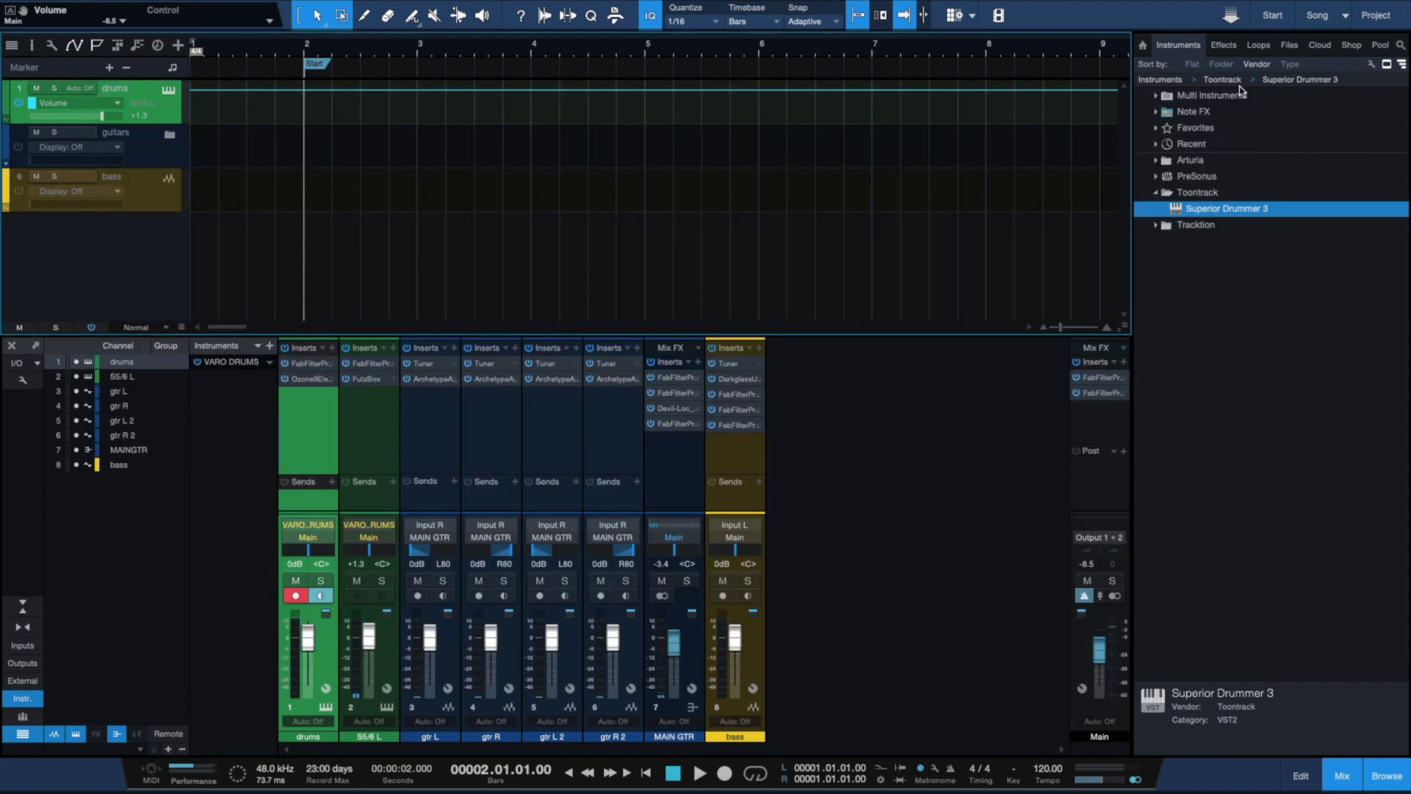
Examine the two drum output channels in the console, selecting S5/6 L and drums
click(385, 706)
click(383, 707)
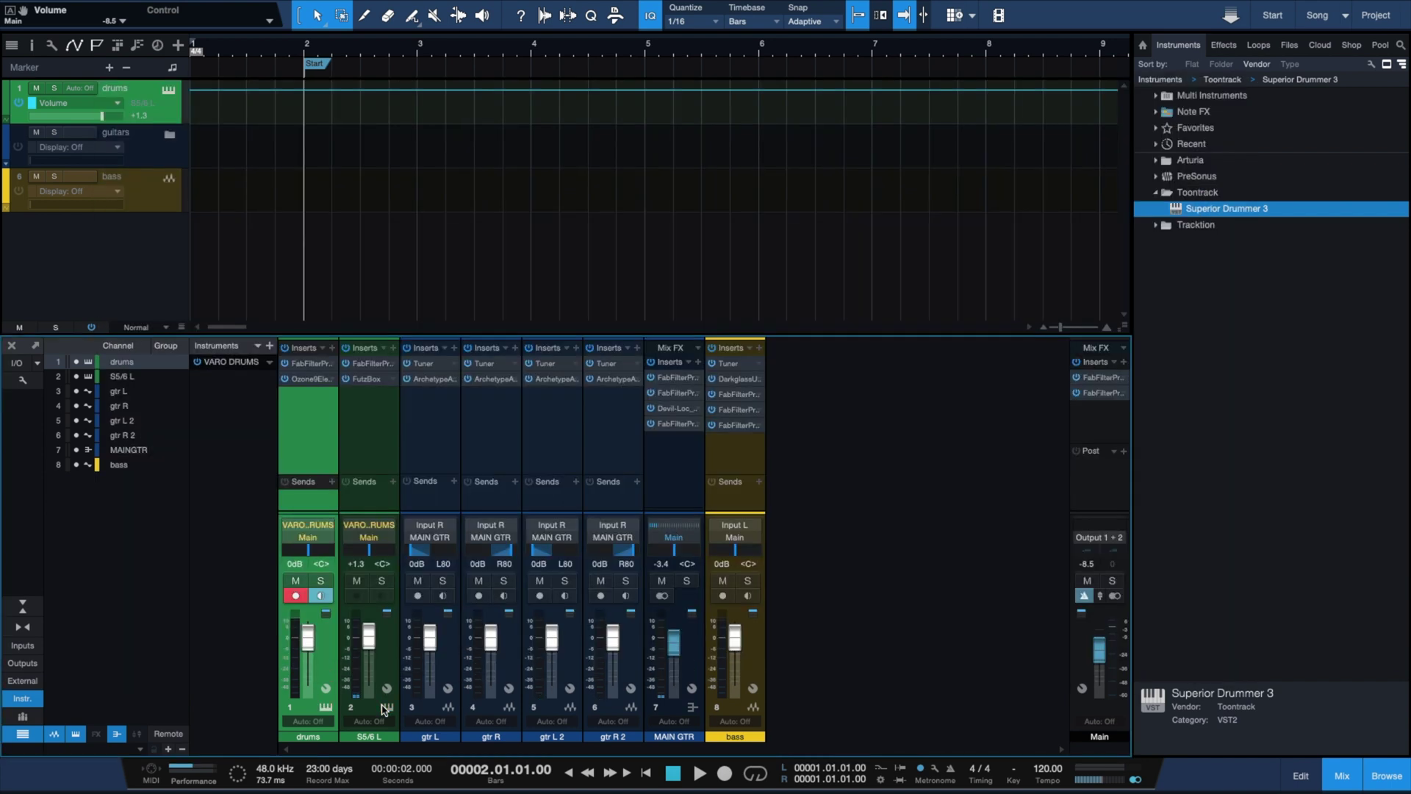
click(363, 659)
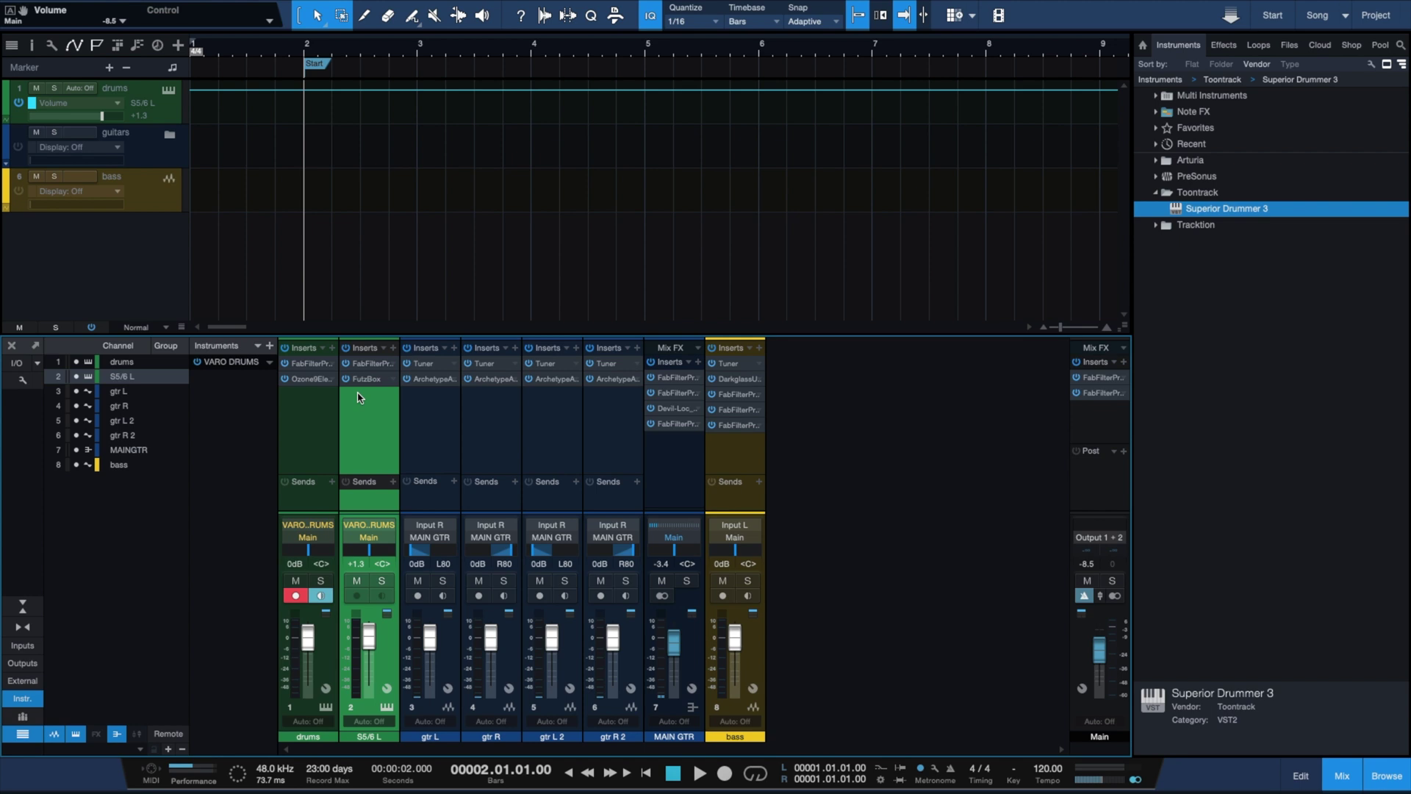
click(300, 430)
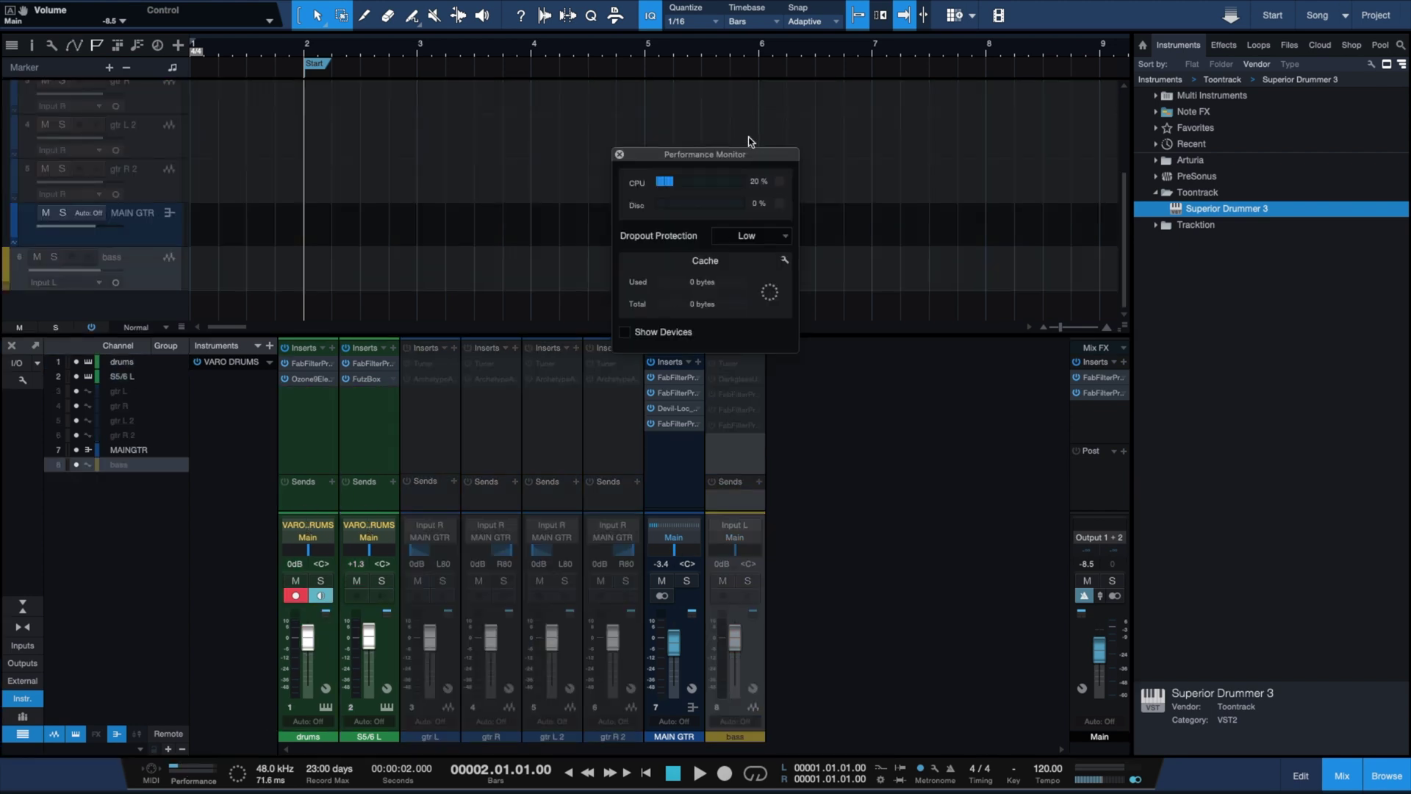
Close the Performance Monitor and play the song from bar 2 to check the drums and S5/6 L channel meters
drag(711, 165, 715, 189)
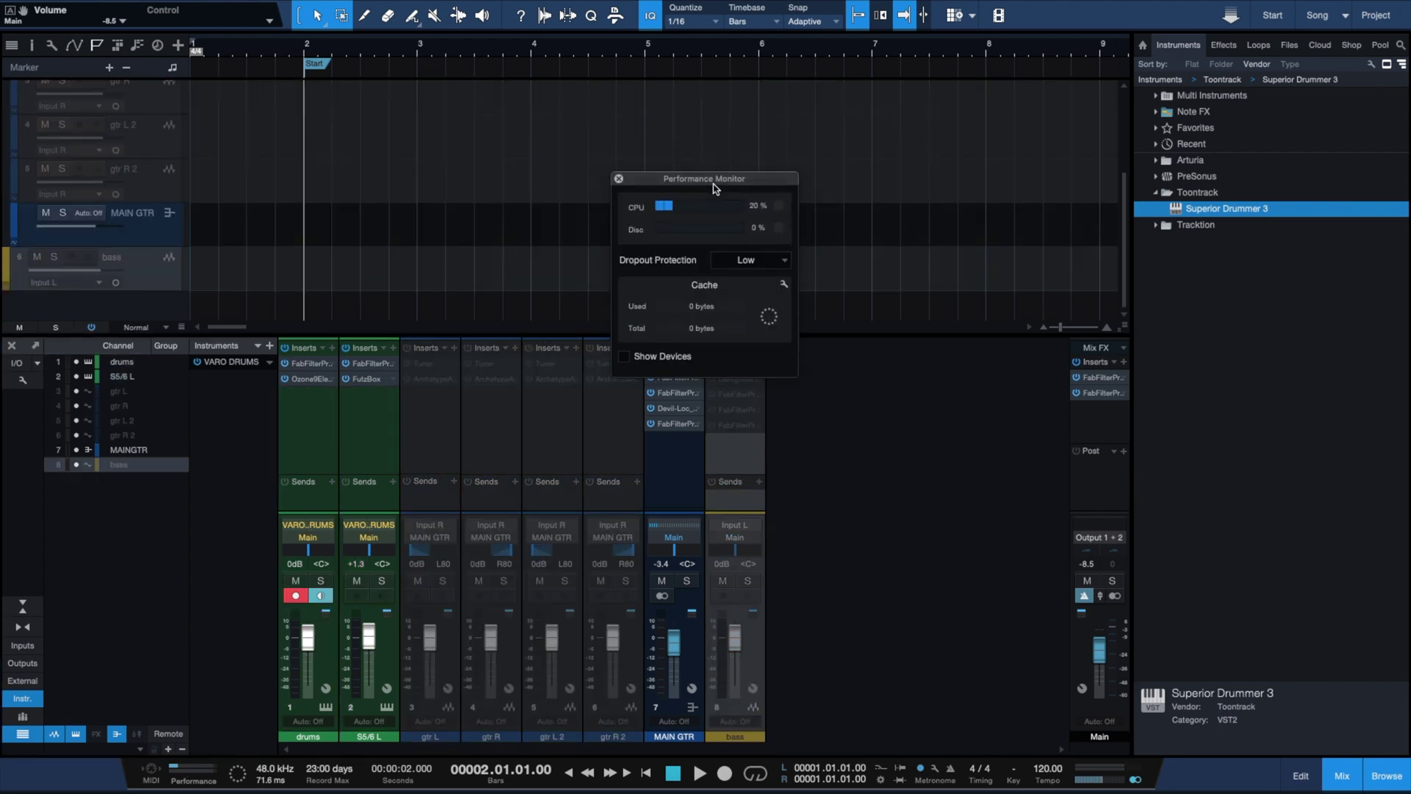
click(619, 178)
key(space)
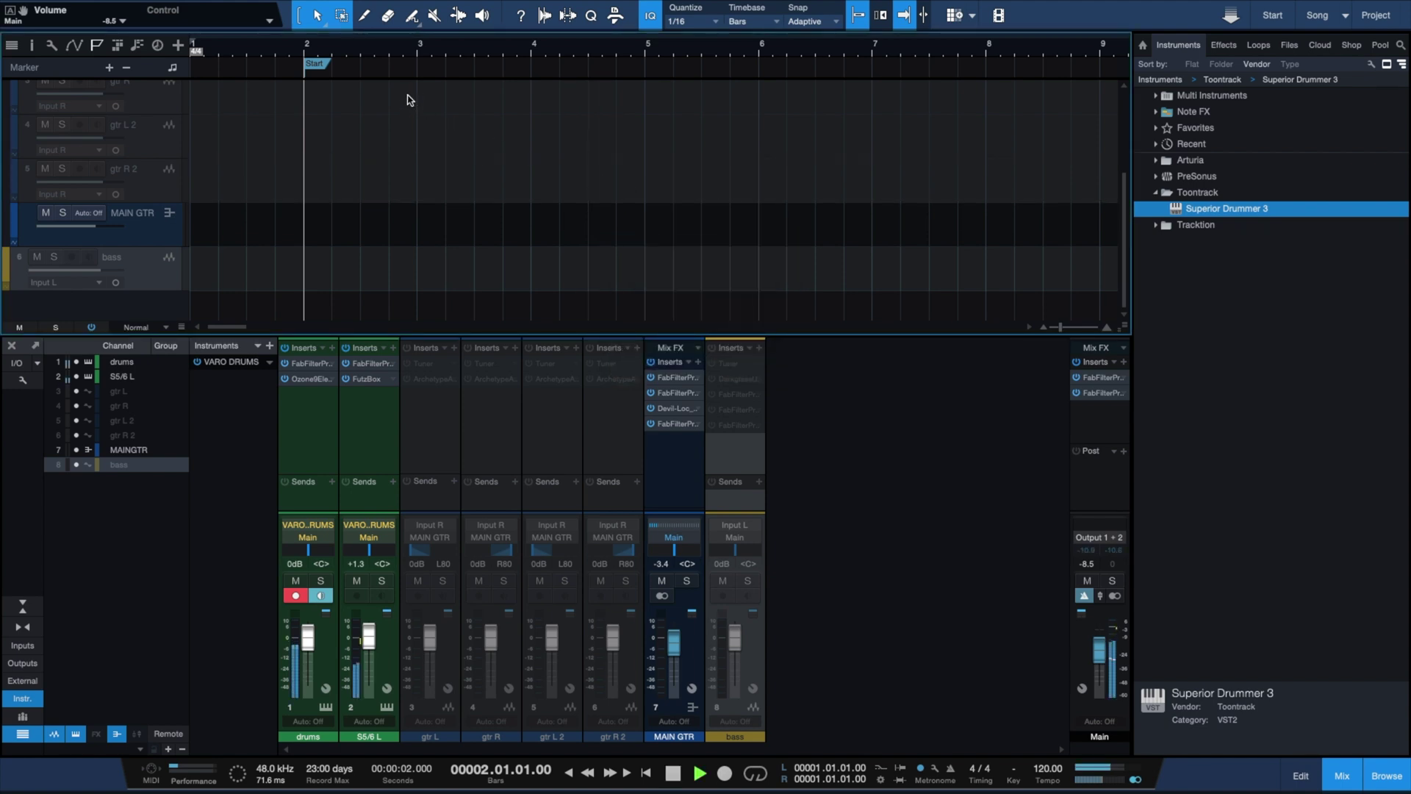
key(space)
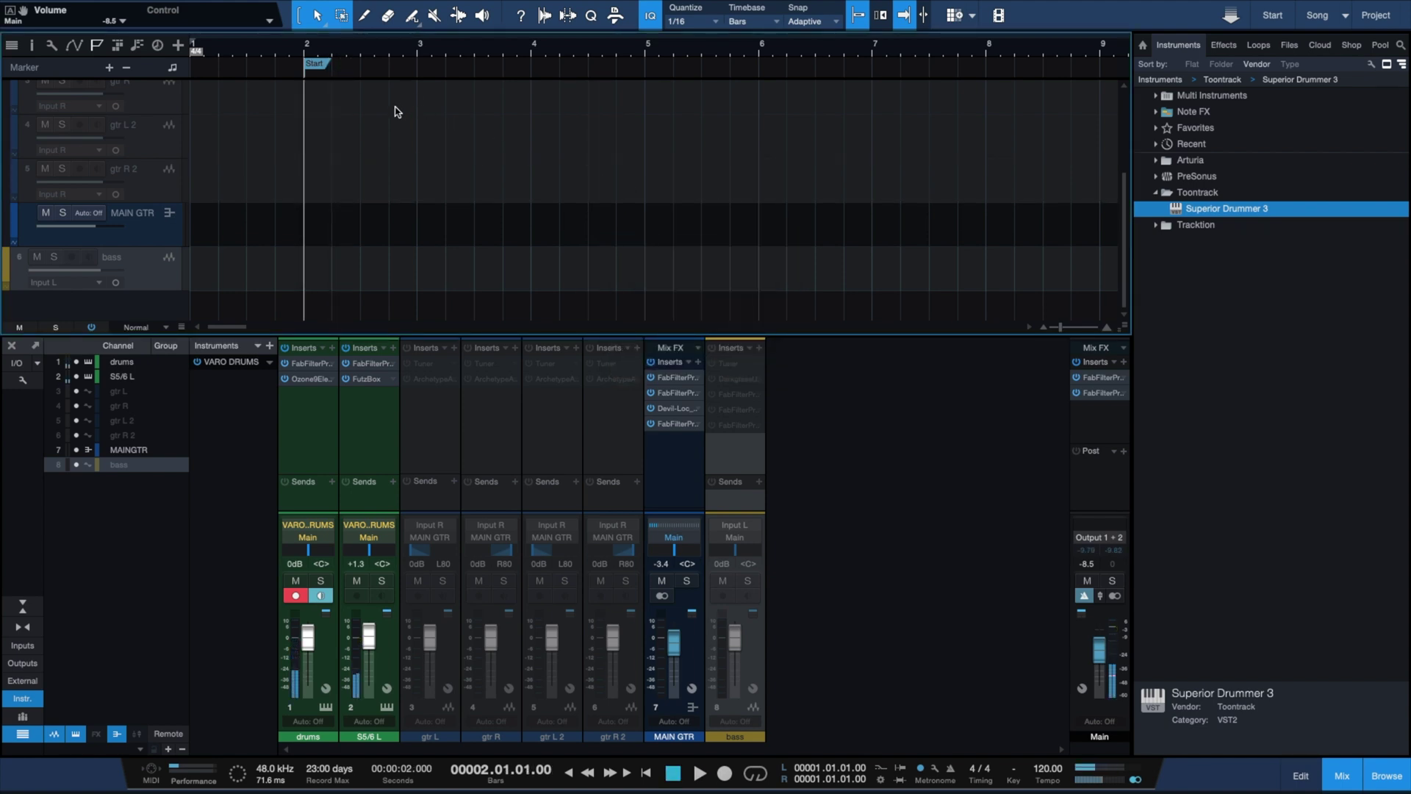
Compare the S5/6 L and gtr L channels in the console, leaving S5/6 L selected
click(374, 421)
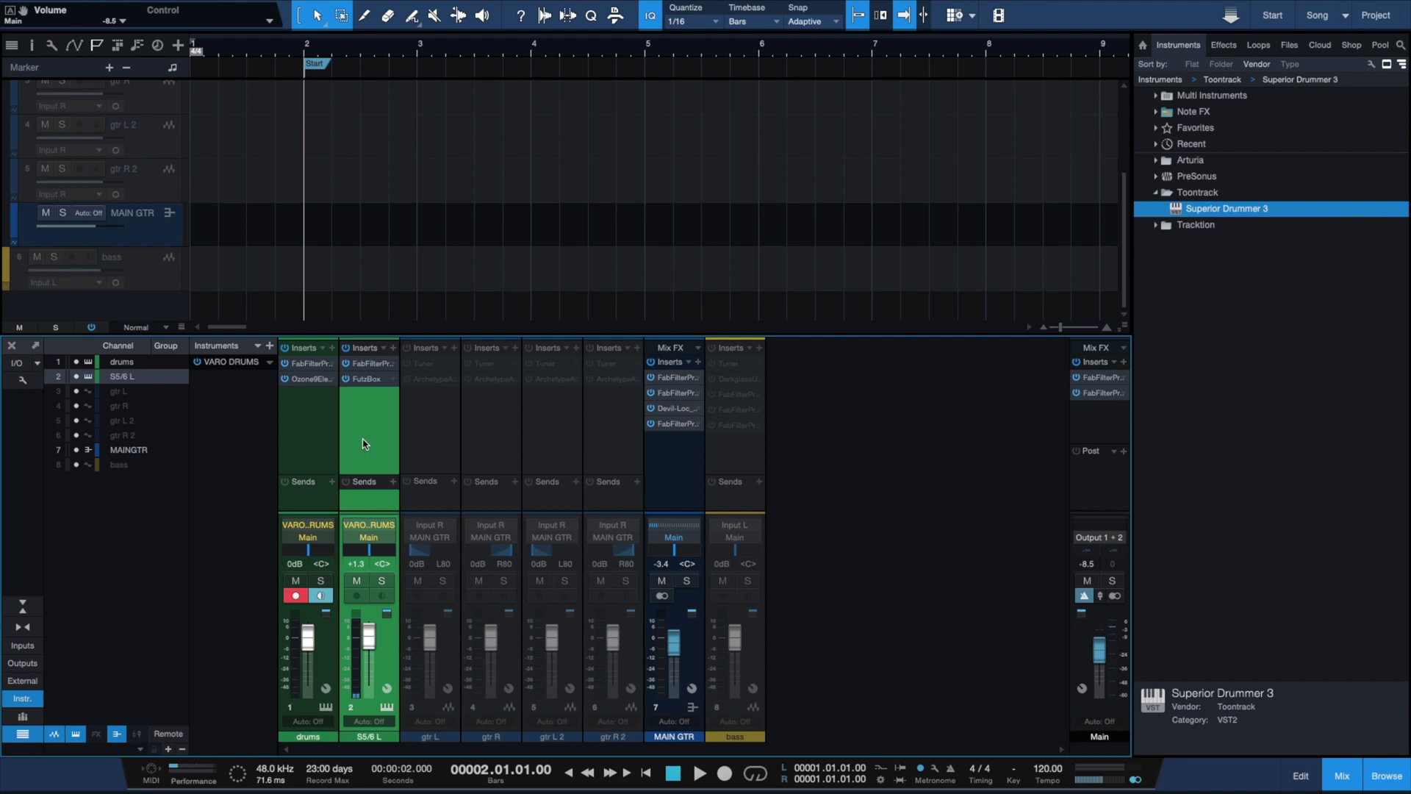
click(431, 423)
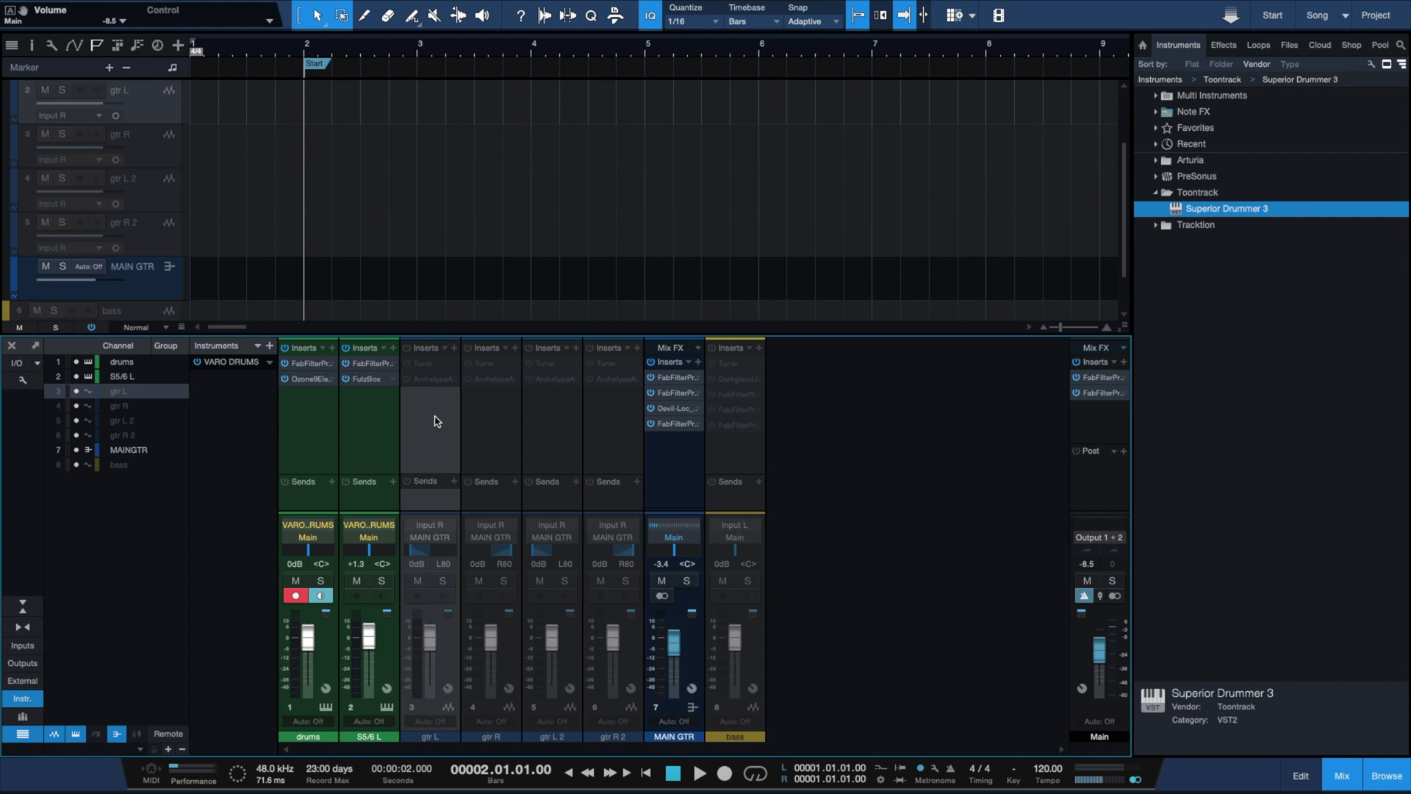
click(380, 432)
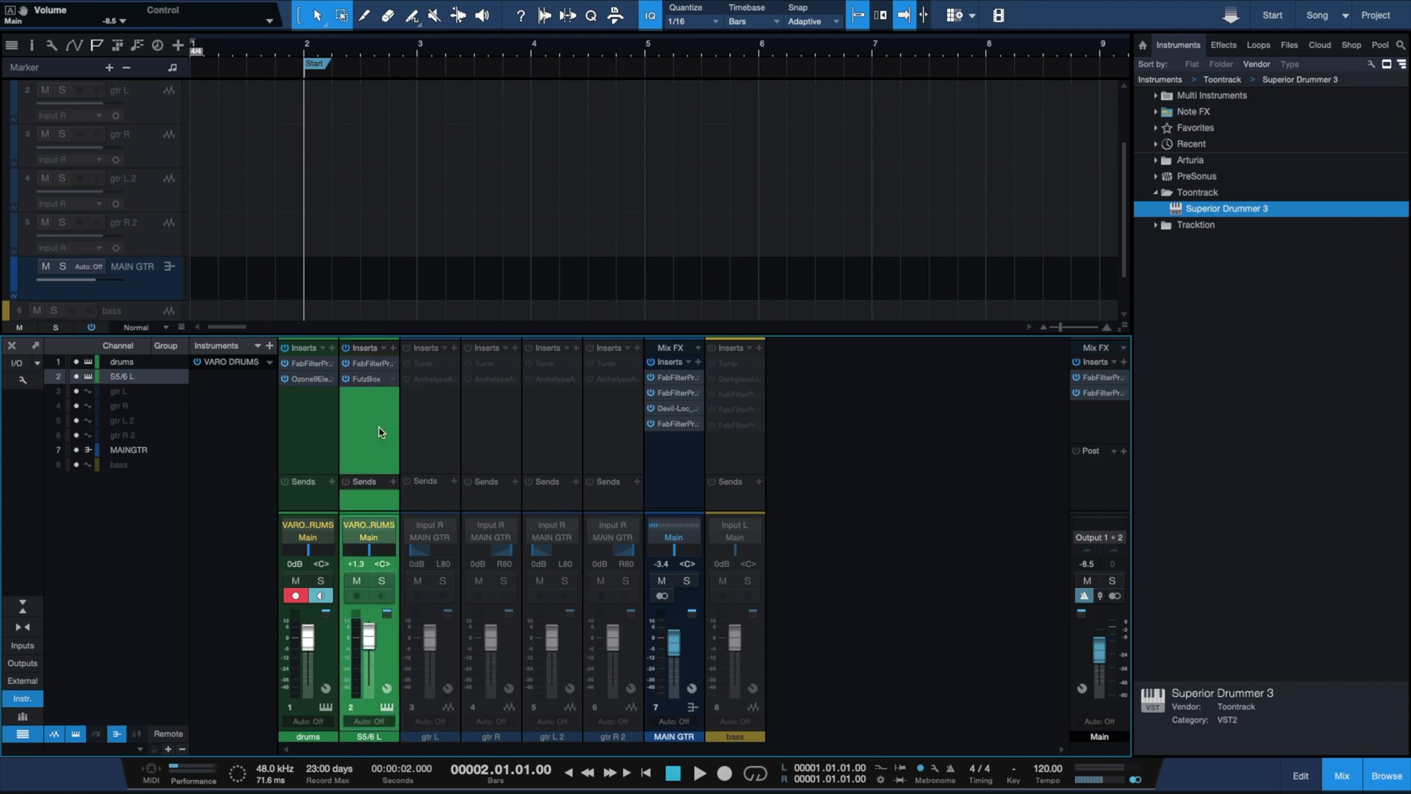